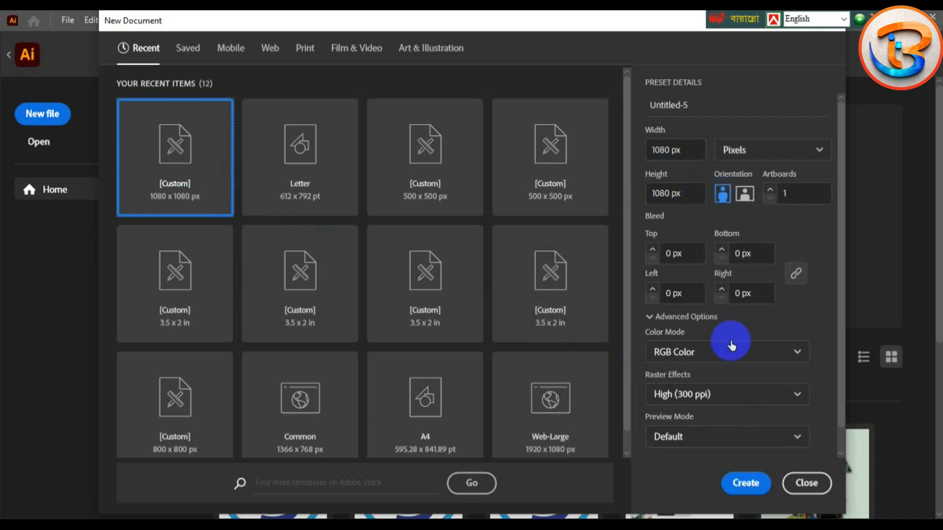
Step: Create a new 1080 px square document and set the stroke to None
double_click(209, 259)
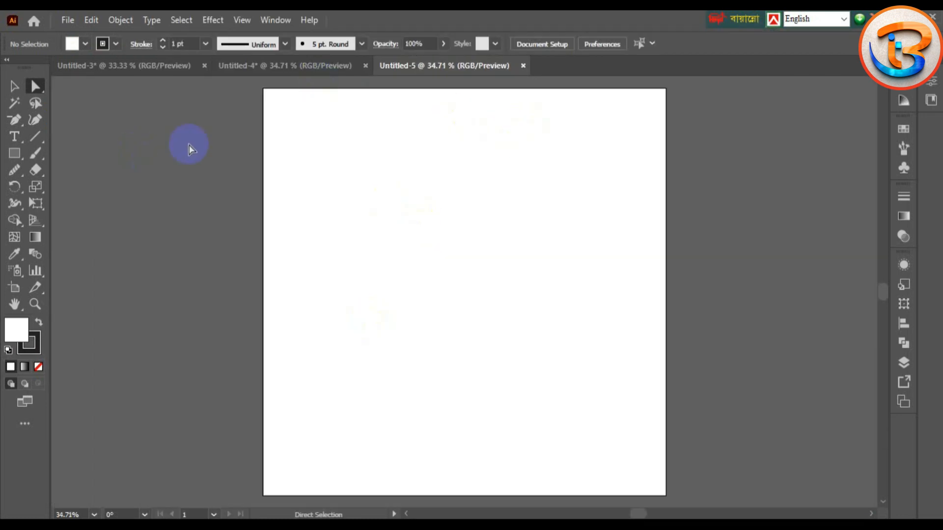
left_click(116, 44)
left_click(8, 67)
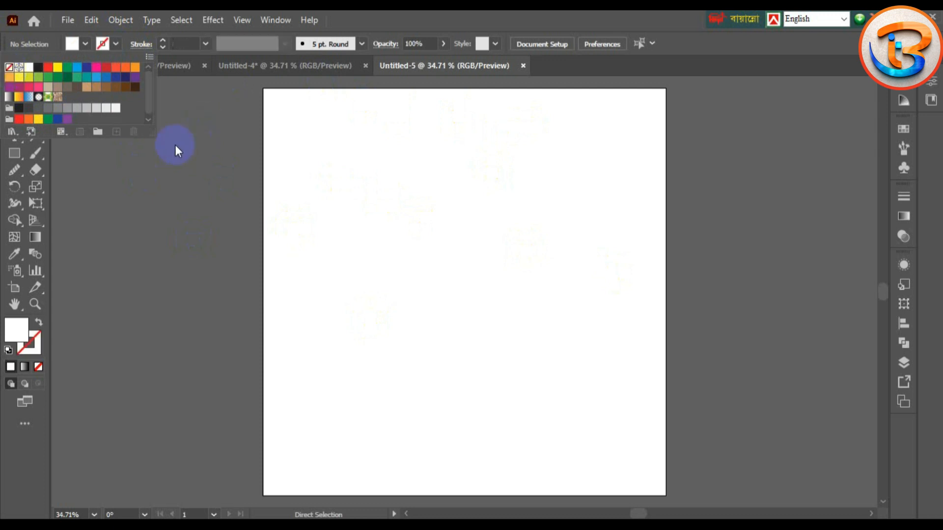
left_click(73, 170)
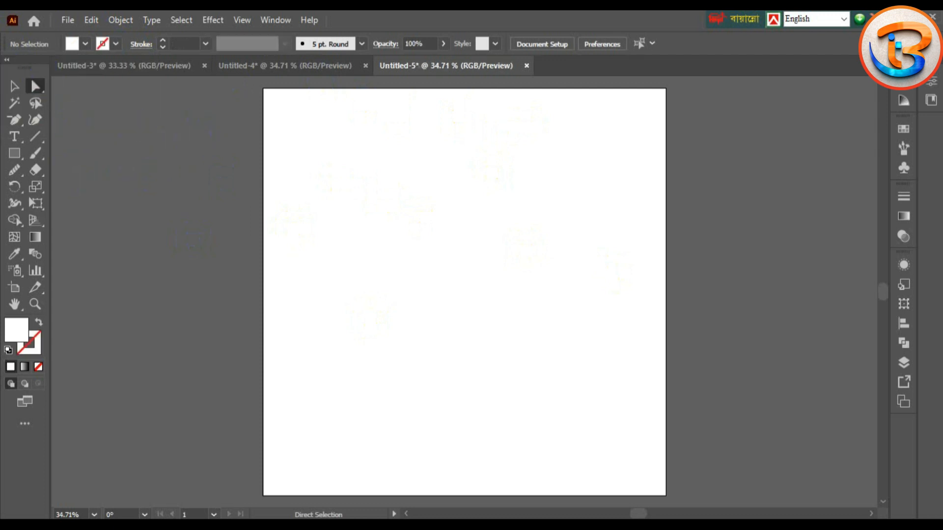
Step: Draw a 1080 × 1080 px rectangle on the artboard
left_click(14, 156)
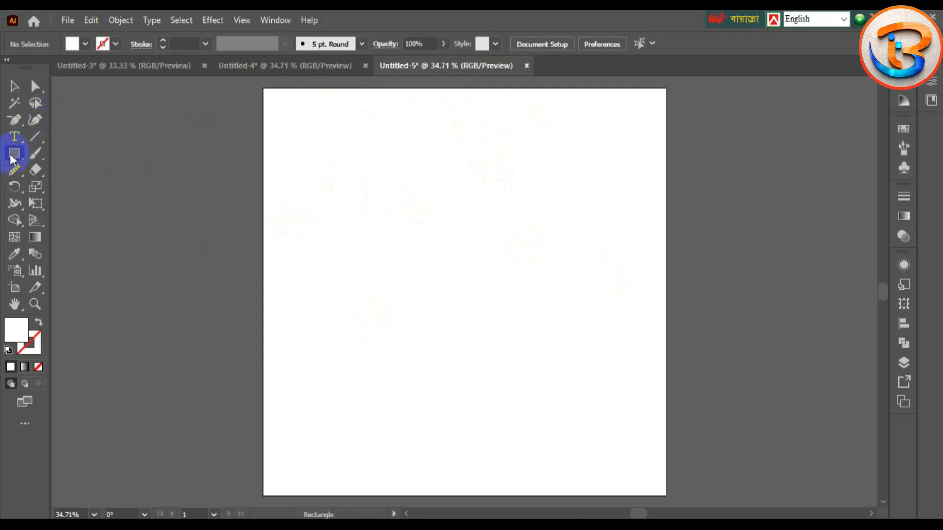
left_click(415, 213)
type("10")
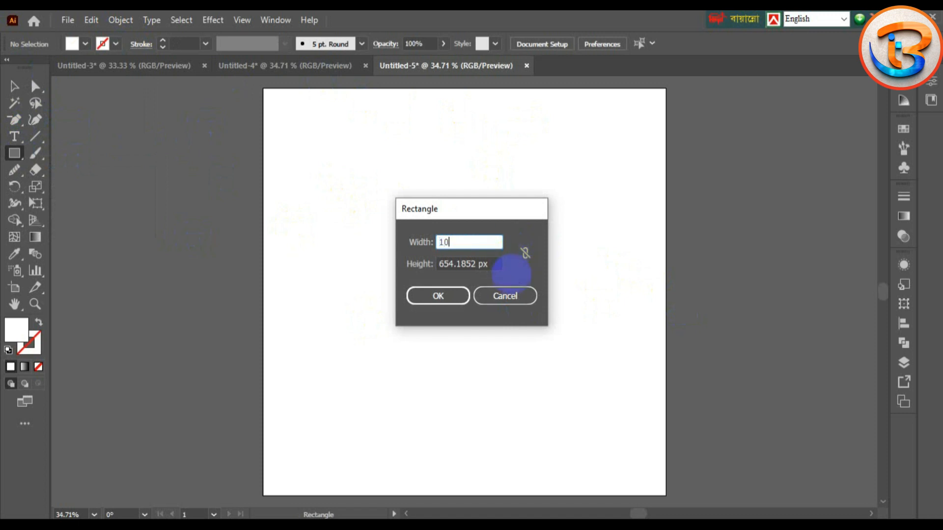
type("80")
key("Tab")
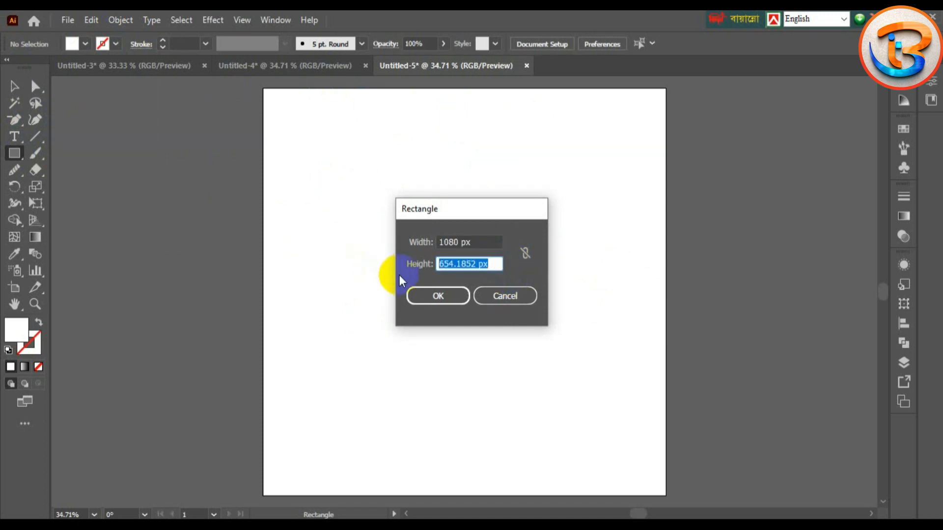
type("1080")
left_click(441, 295)
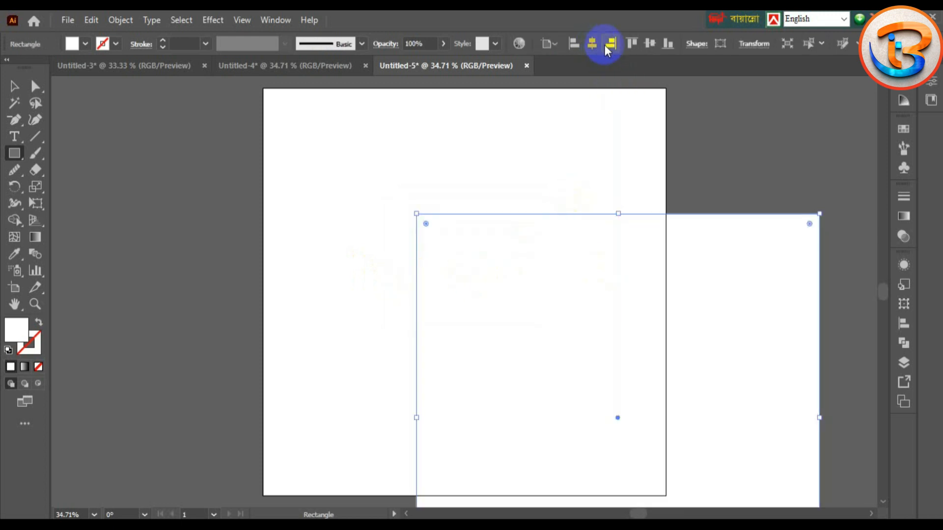
Step: Align the square left and vertically centred on the artboard, then add a -61 px inset offset path
left_click(573, 44)
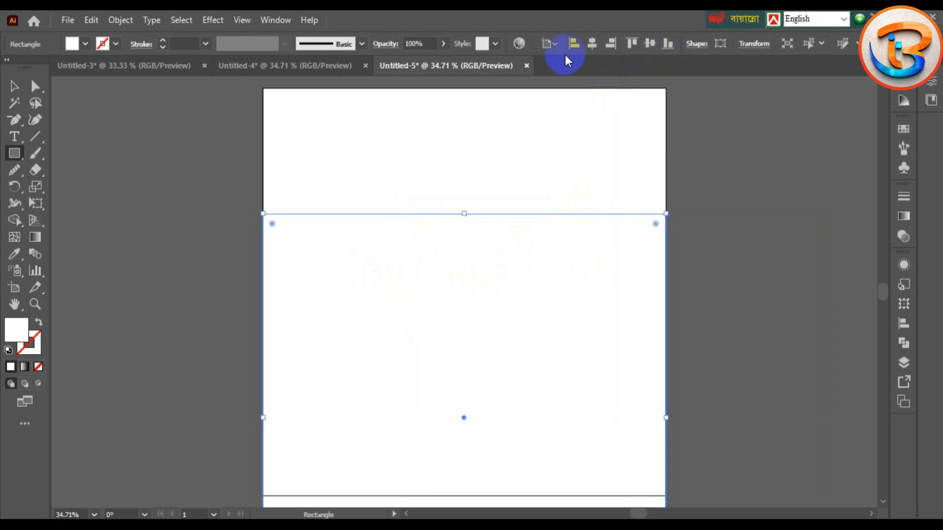
left_click(648, 44)
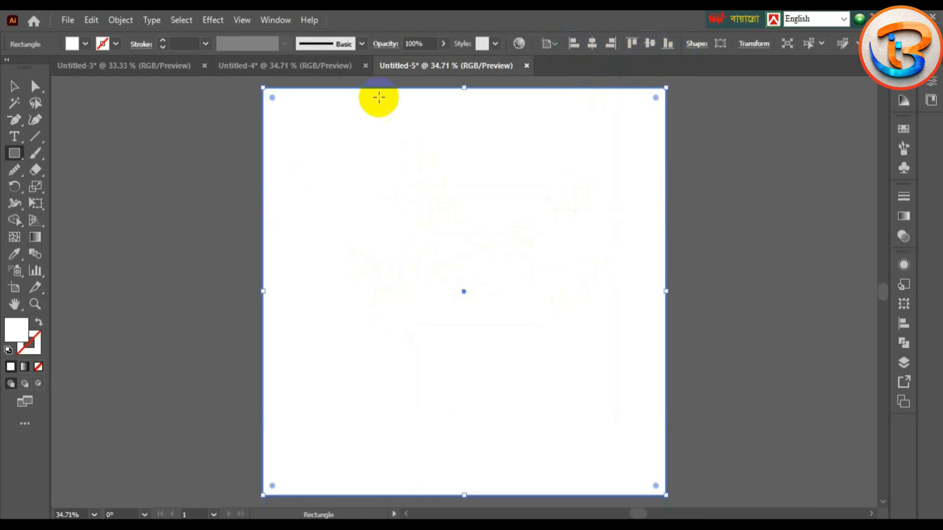
left_click(123, 20)
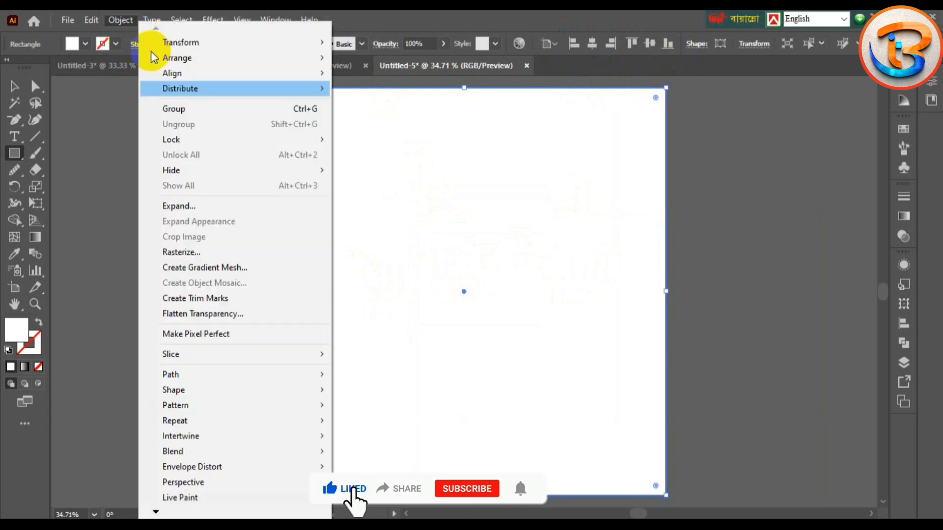
mouse_move(231, 375)
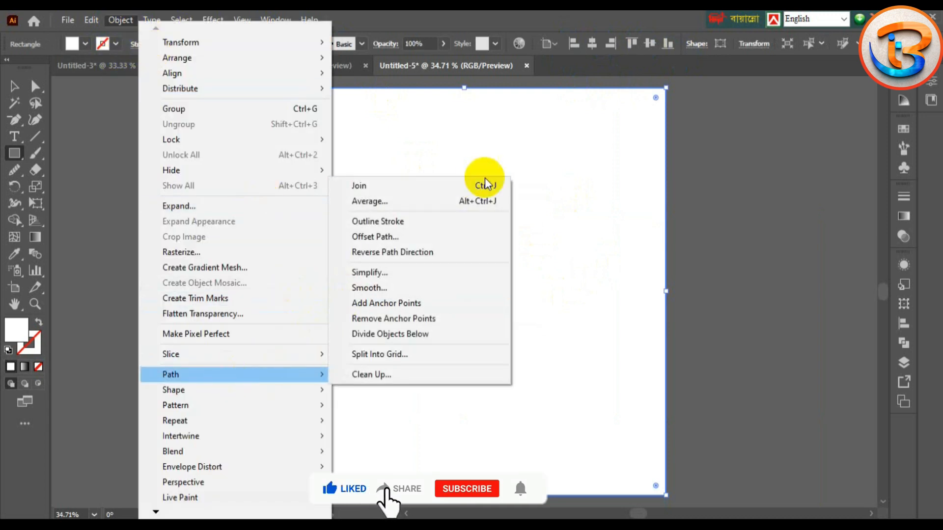
left_click(382, 241)
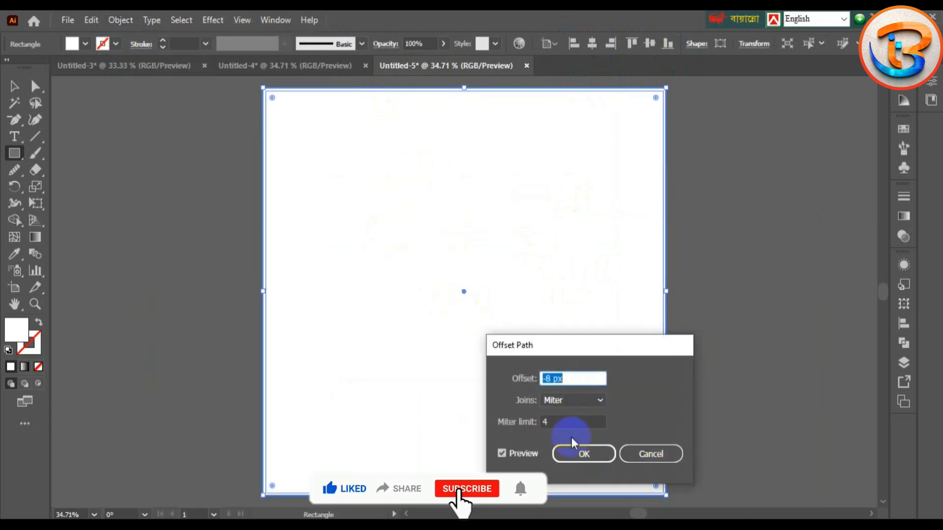
type("-35")
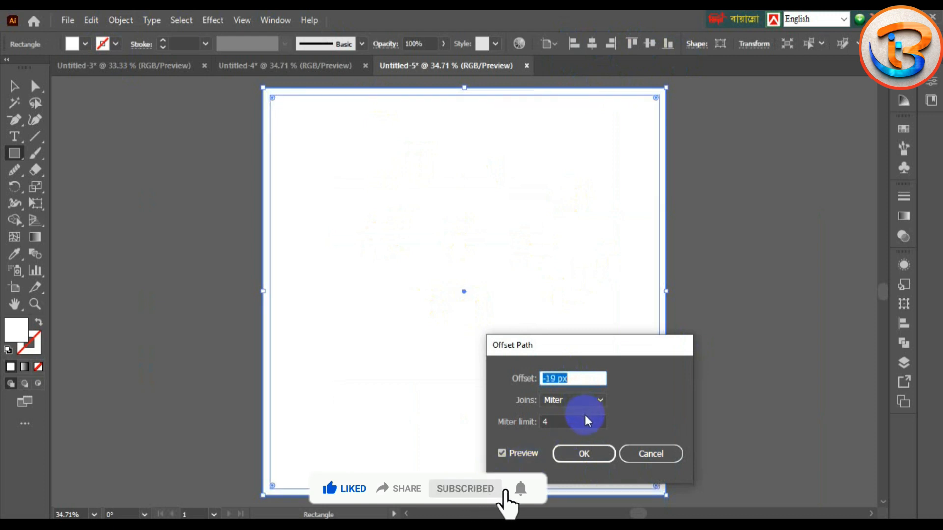
key("Down")
key("Down")
key("Down")
key("Down")
key("Down")
key("Down")
key("Down")
key("Down")
key("Down")
key("Down")
key("Down")
key("Down")
key("Down")
key("Down")
key("Down")
key("Down")
key("Down")
key("Down")
key("Down")
key("Down")
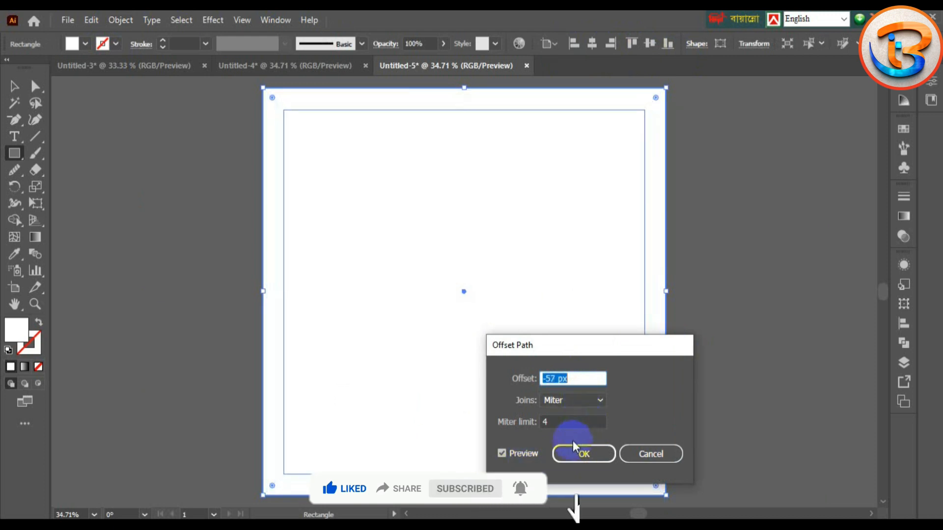
key("Down")
key("Down")
key("Down")
key("Down")
key("Down")
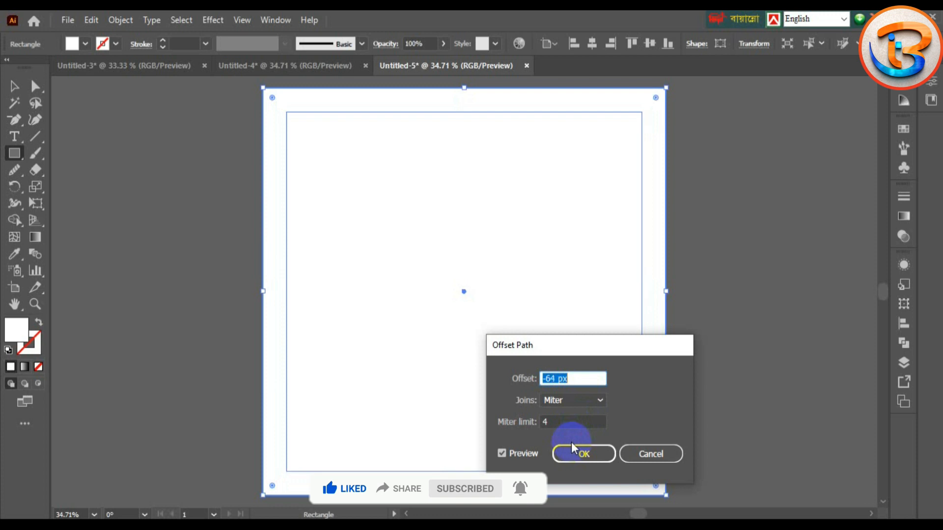
key("Up")
left_click(570, 452)
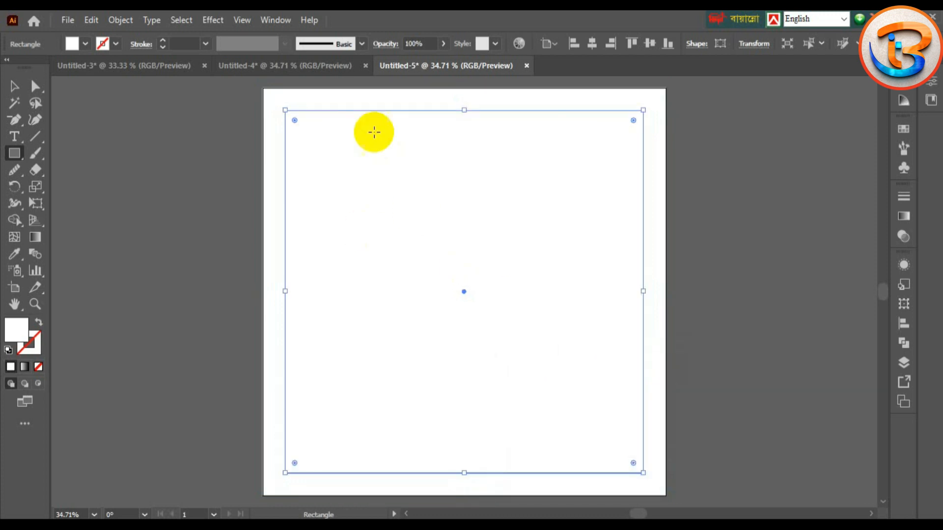
Step: Turn the inset rectangle into guides
right_click(408, 235)
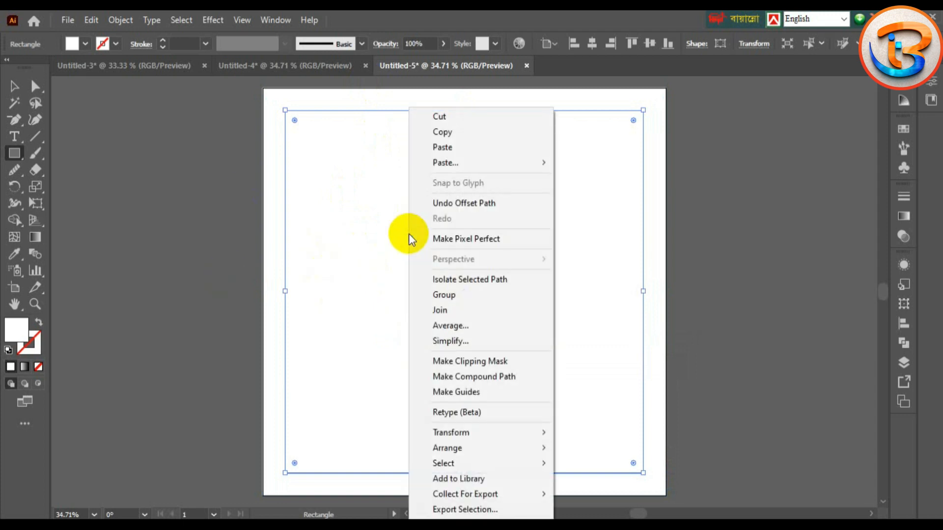
left_click(466, 395)
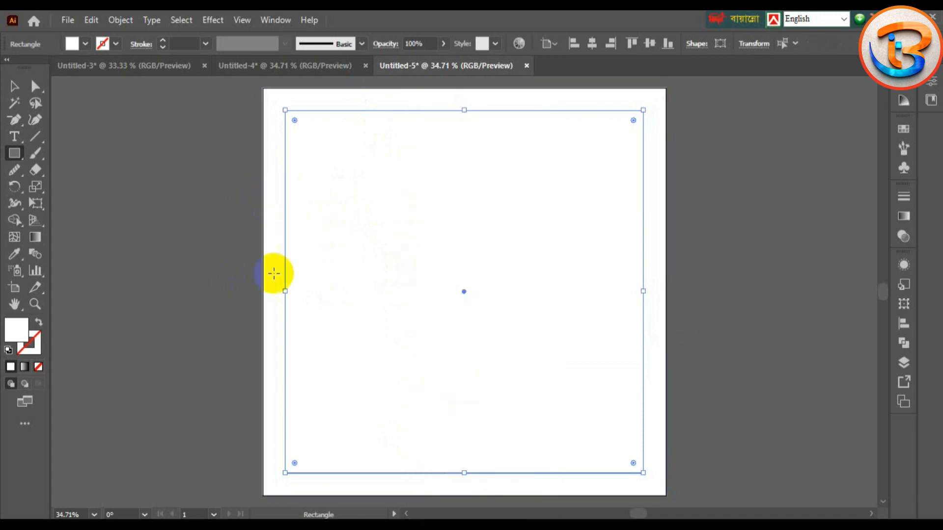
left_click(312, 288, "ctrl")
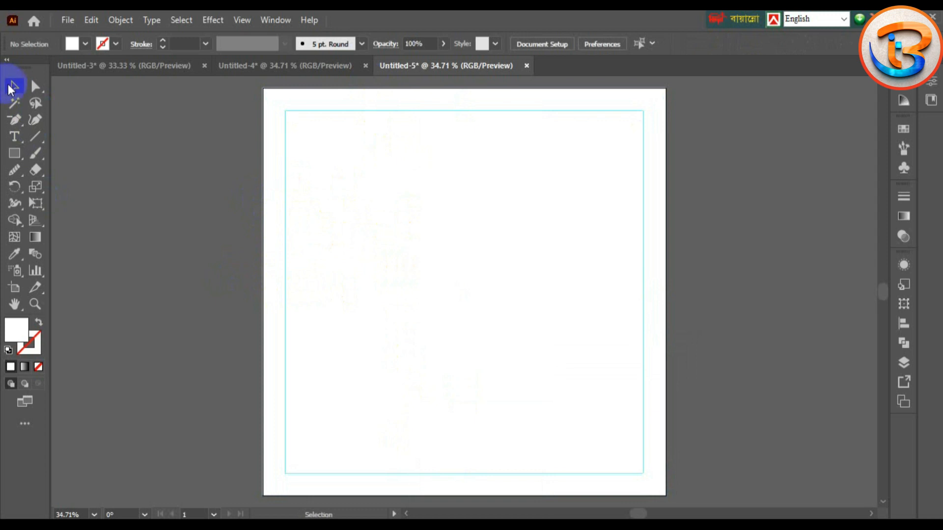
Step: Fill the full-artboard background rectangle with dark navy
left_click(411, 288)
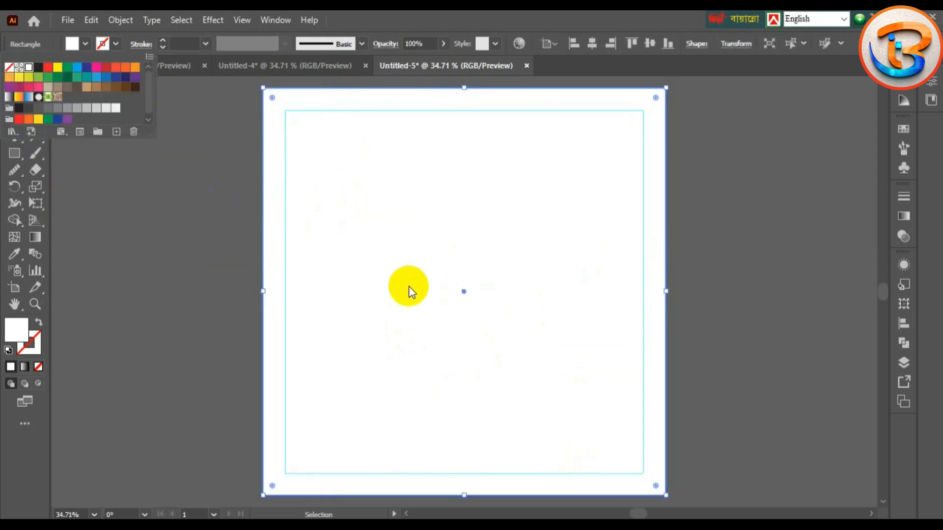
left_click(119, 80)
left_click(136, 79)
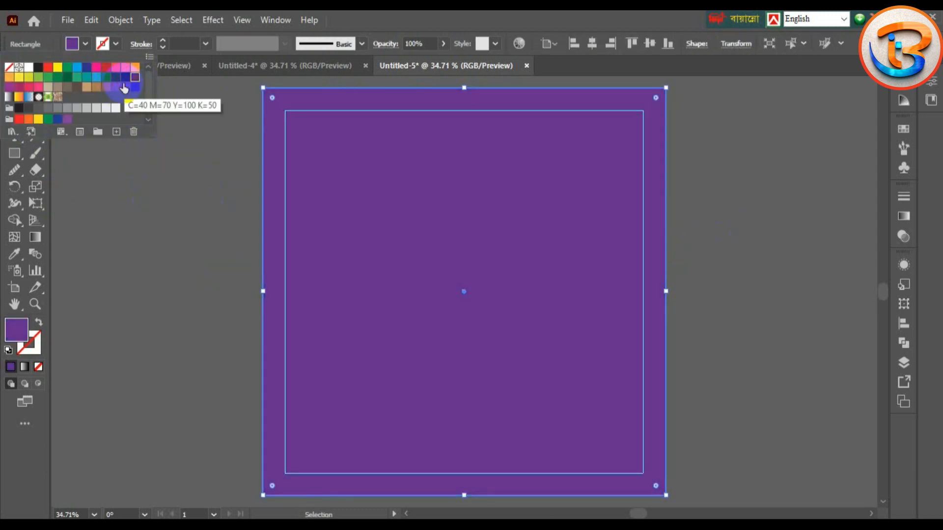
left_click(125, 77)
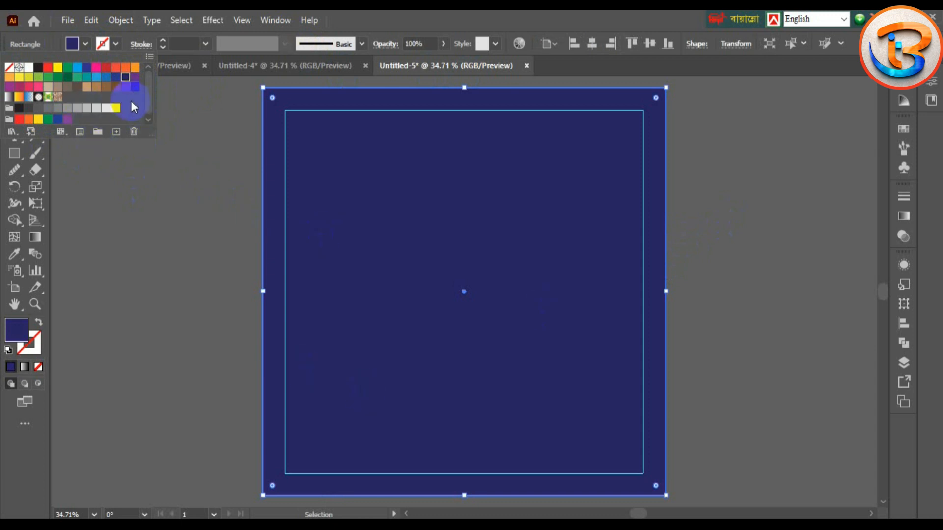
left_click(248, 250)
left_click(220, 372)
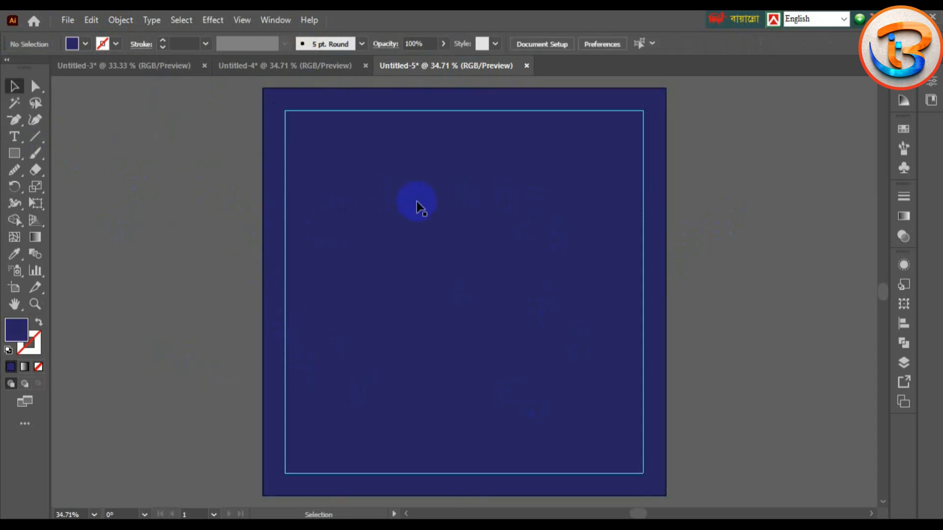
left_click(14, 153)
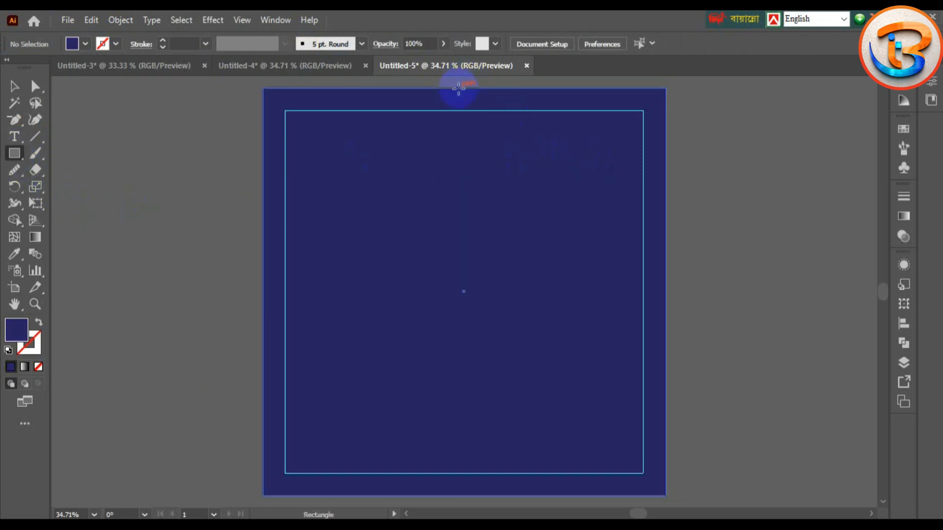
Step: Draw a navy rectangle over the artboard's upper right and round its bottom-left corner to about 266 px
mouse_move(459, 88)
left_mouse_down()
mouse_move(566, 252)
mouse_move(635, 315)
mouse_move(661, 317)
mouse_move(686, 355)
left_mouse_up()
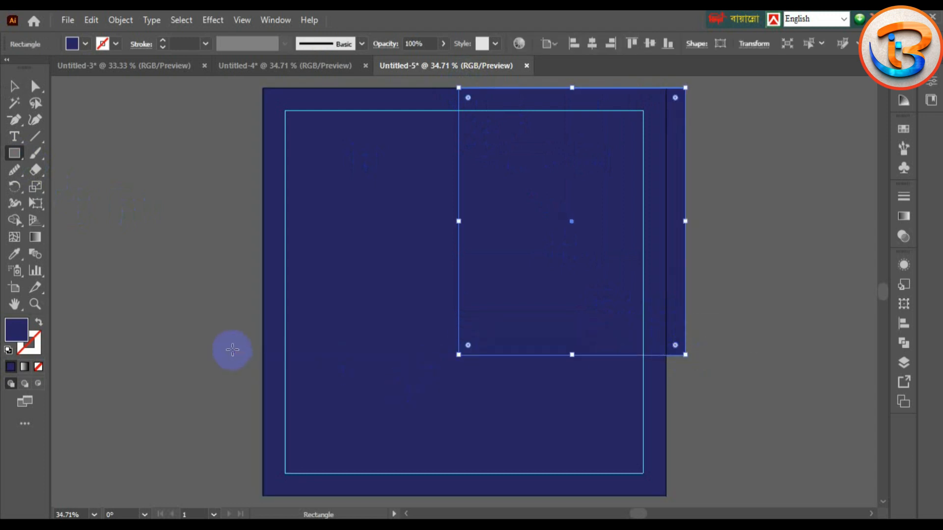
left_click(35, 86)
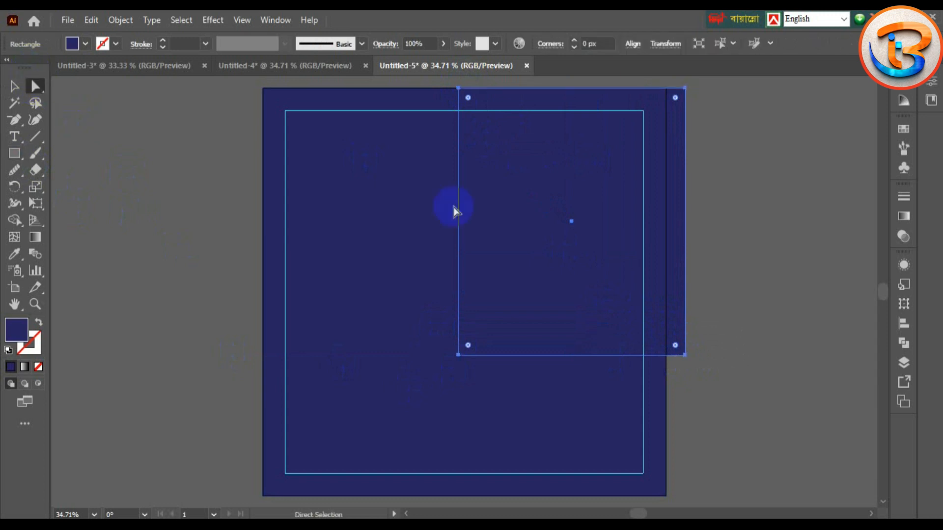
left_click(461, 353)
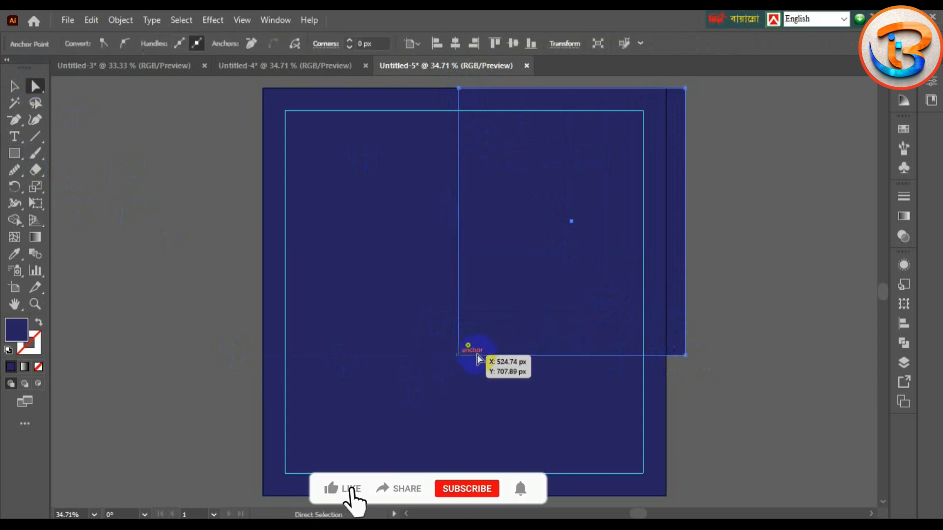
left_click_drag(468, 345, 558, 255)
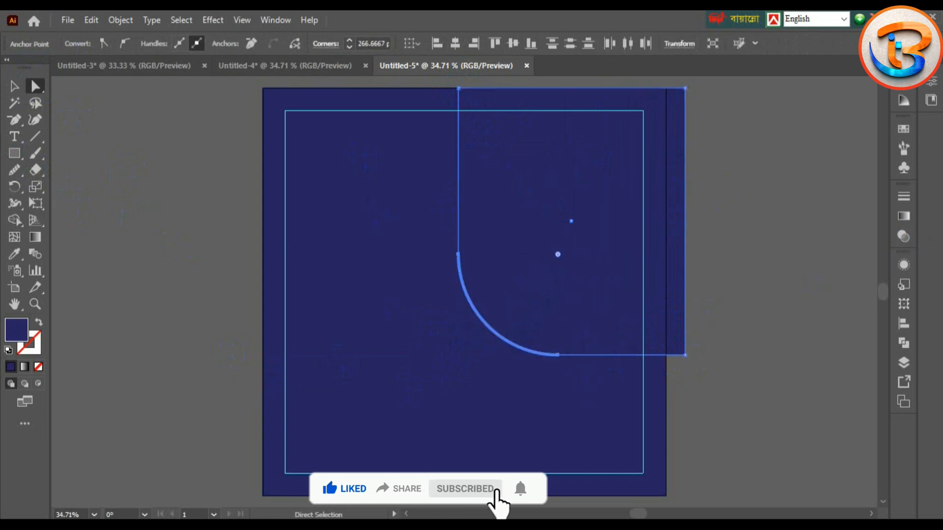
left_click(14, 86)
left_click(119, 160)
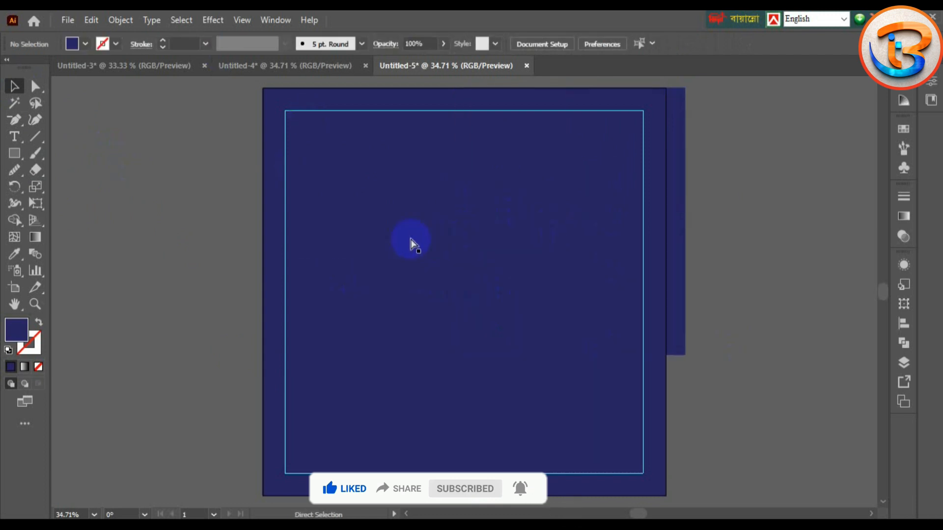
Step: Place the pexels-cottonbro lamp photo over the right half of the artboard
key("shift+ctrl+p")
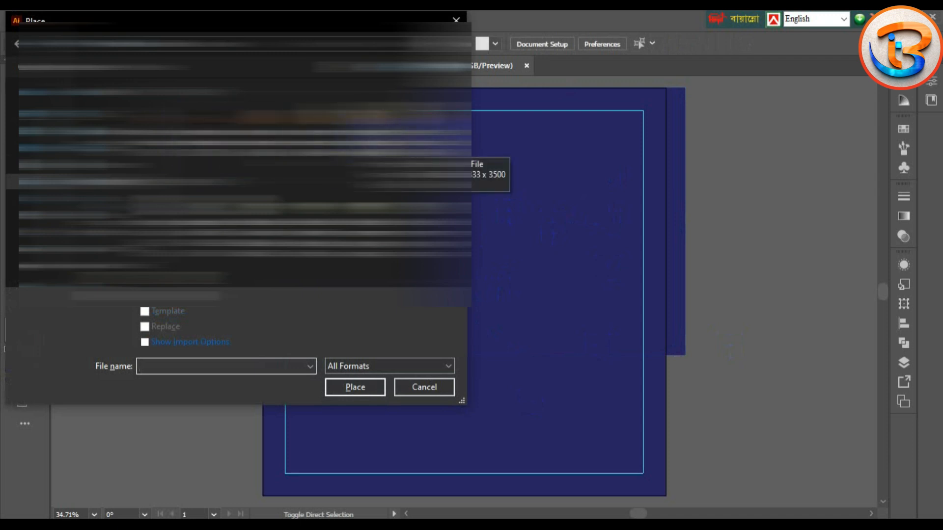
left_click(361, 324)
left_click(356, 388)
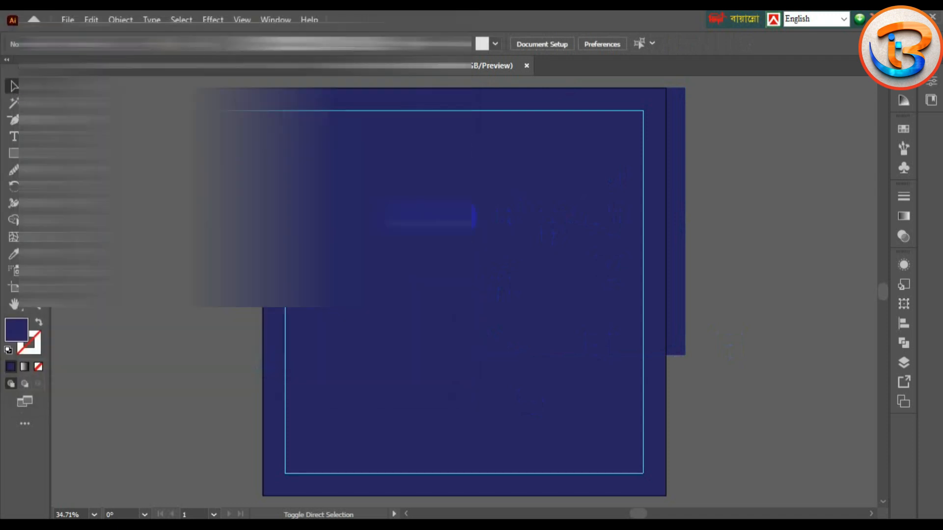
scroll(438, 101, "up", 2)
left_click_drag(439, 112, 867, 385)
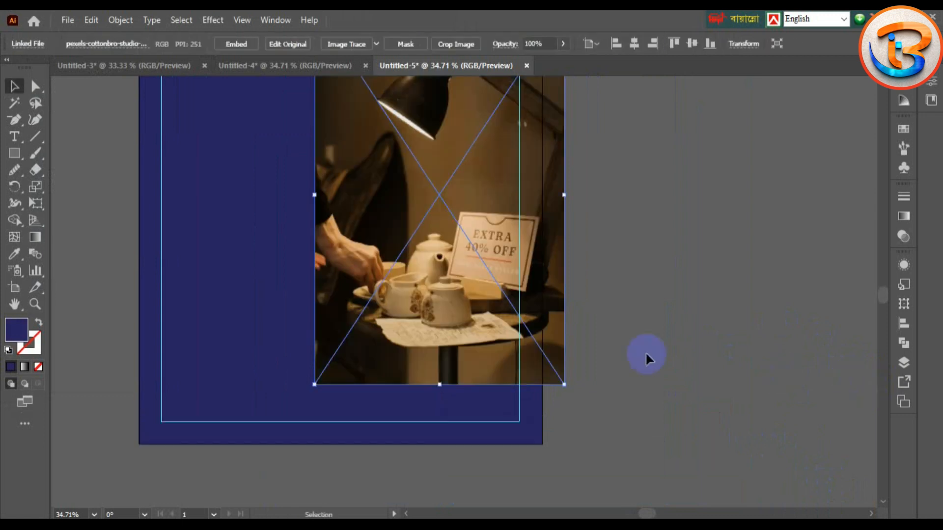
Step: Shrink the photo behind the rounded navy shape, line both up at upper right, and select both
scroll(624, 347, "up", 4)
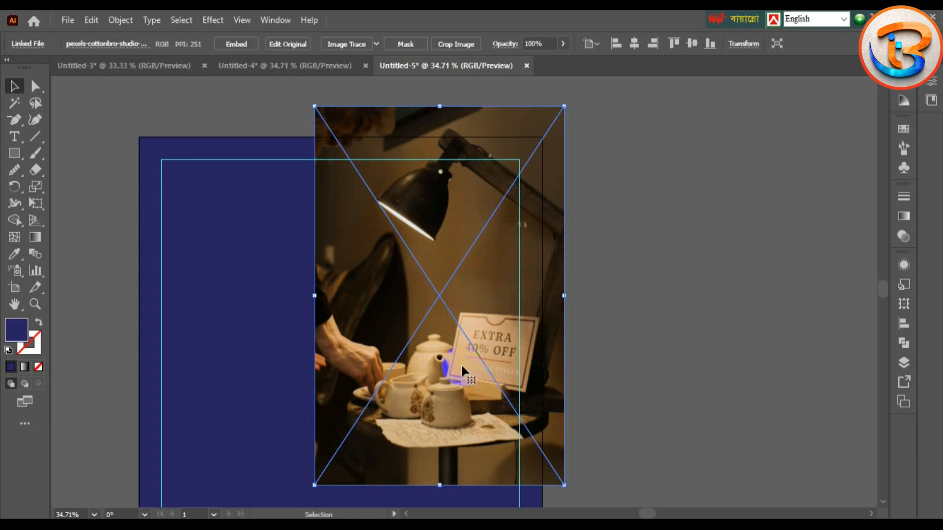
key("ctrl+[")
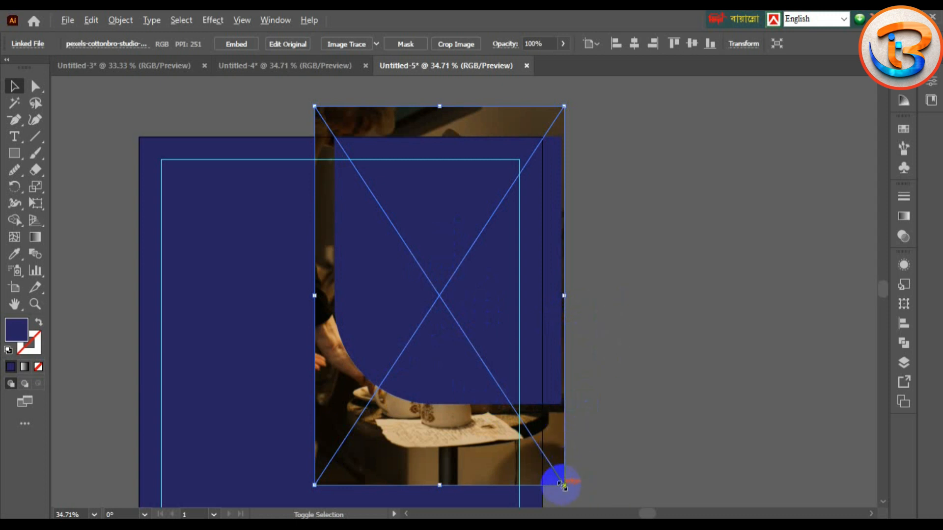
left_click_drag(564, 485, 546, 459)
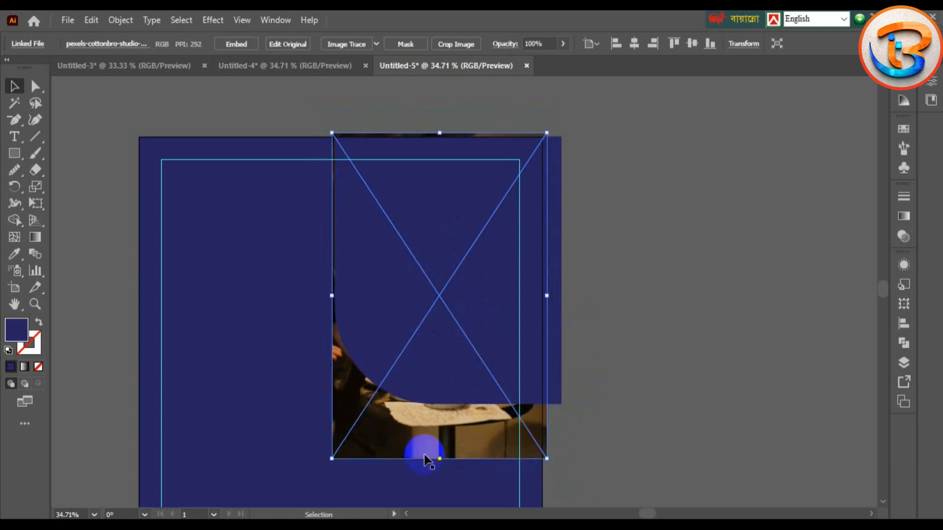
left_click_drag(435, 436, 448, 422)
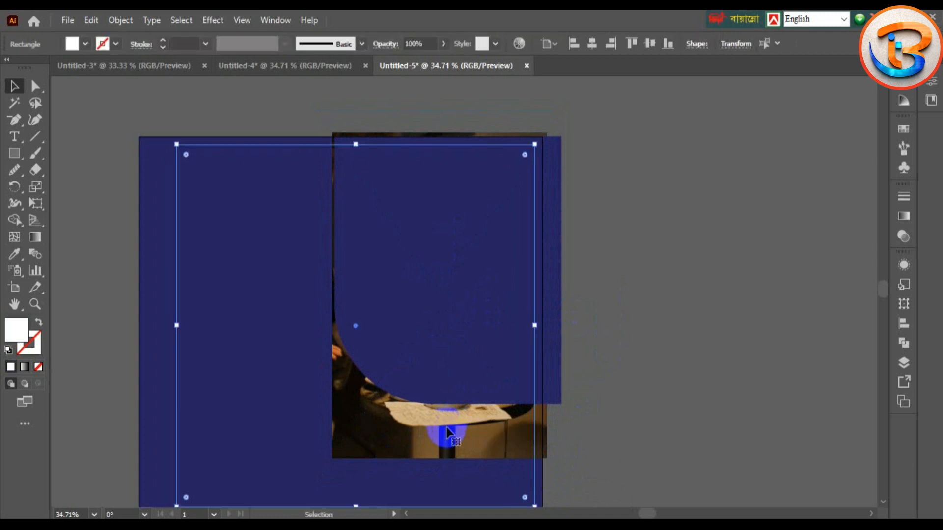
left_click(440, 384)
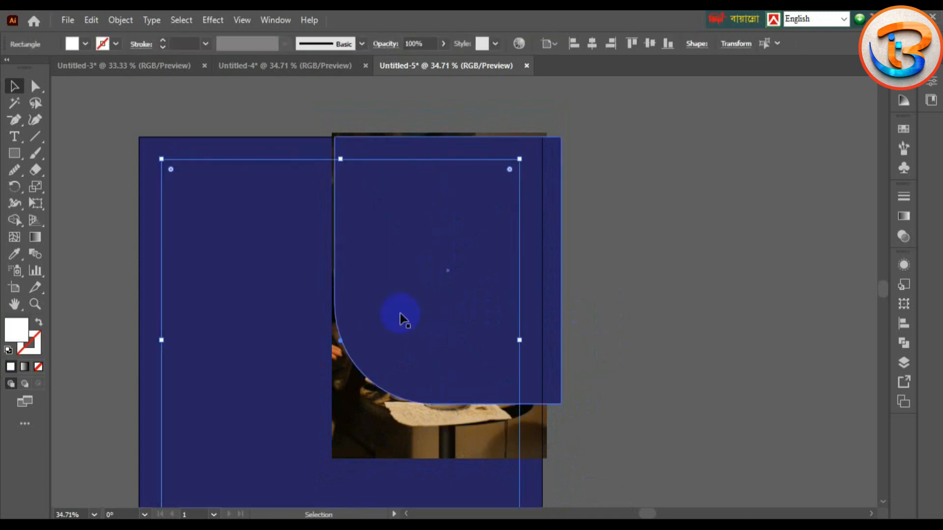
left_click(483, 433)
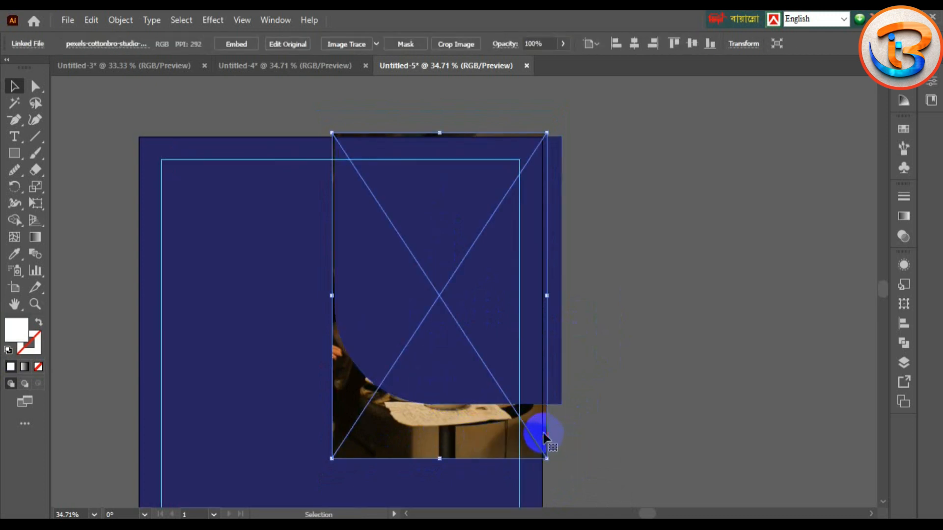
left_click_drag(542, 435, 551, 420)
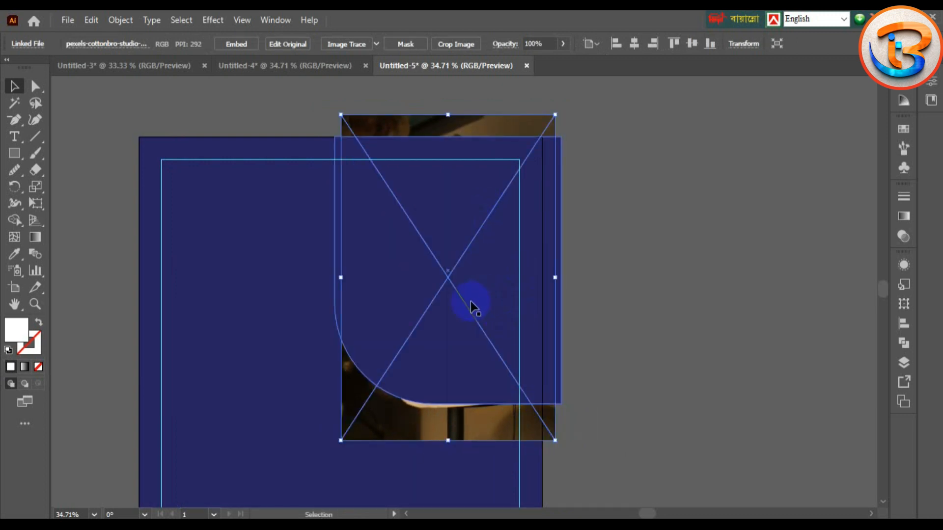
left_click(416, 347, "shift")
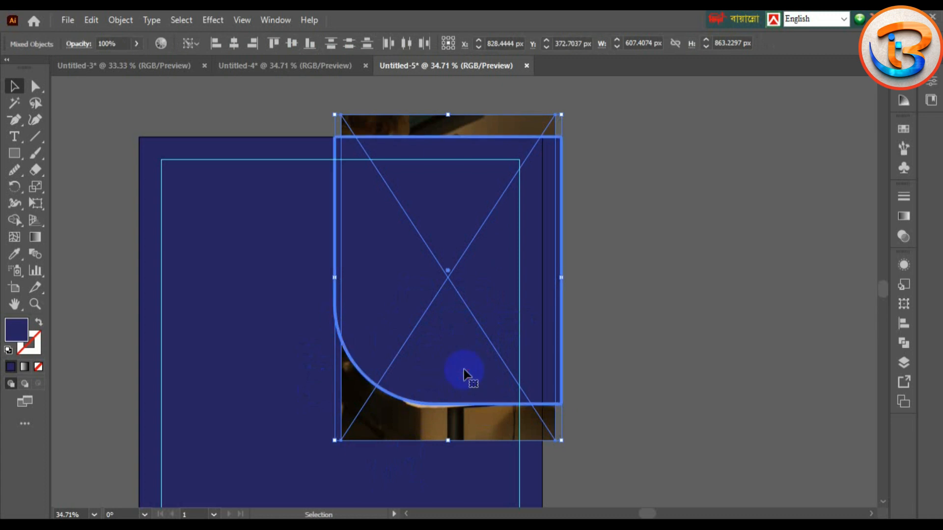
Step: Clip the lamp photo inside the rounded navy shape
right_click(438, 336)
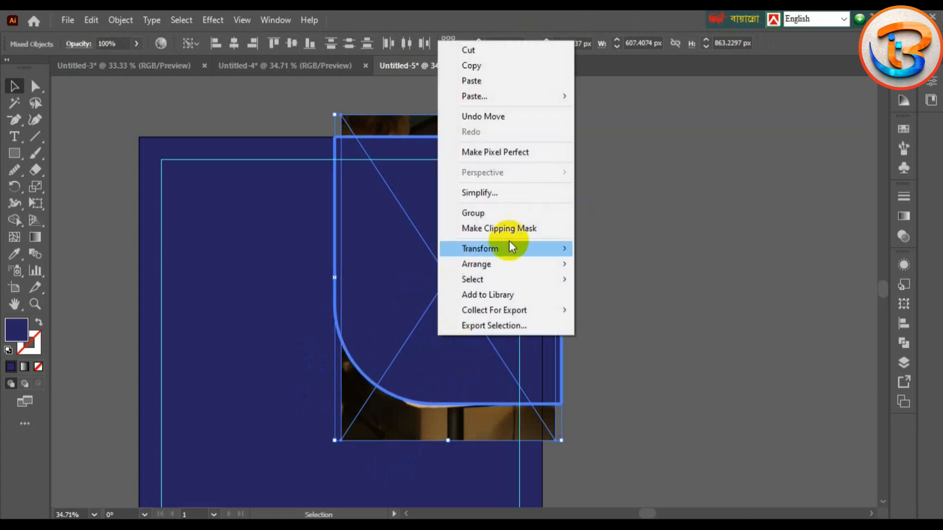
left_click(491, 229)
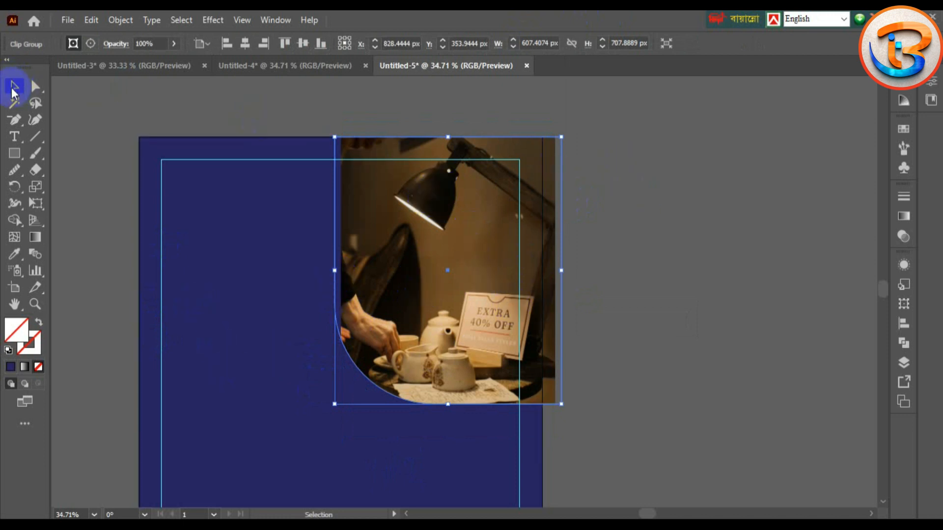
left_click(564, 120)
left_click(516, 217)
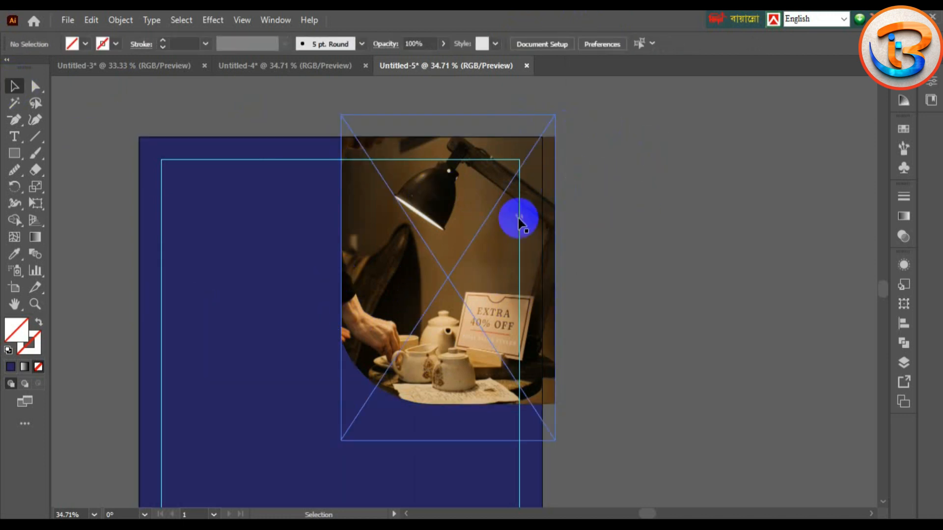
left_click(629, 278)
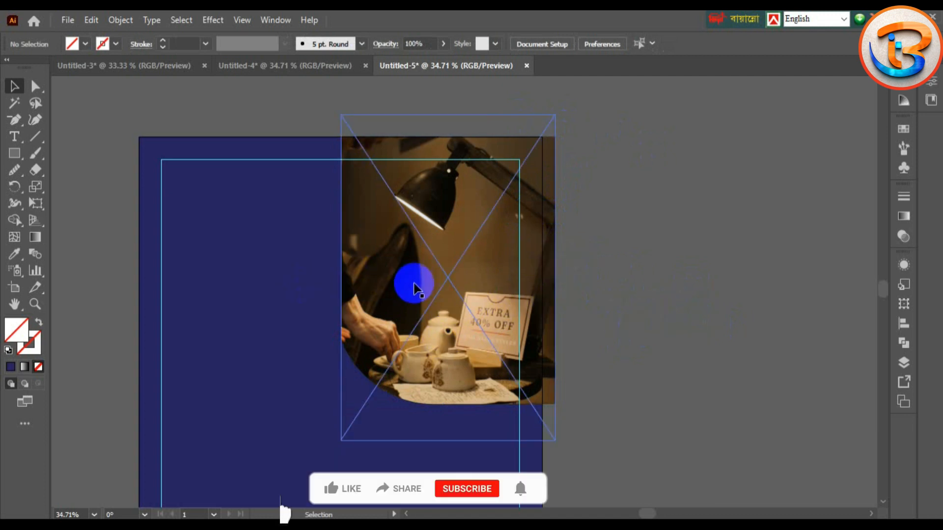
Step: Reposition the photo inside the clip group so it meets the artboard's right edge
left_click(432, 290)
double_click(432, 290)
left_click_drag(447, 305, 435, 322)
left_click_drag(428, 325, 433, 323)
double_click(200, 185)
left_click_drag(102, 194, 149, 151)
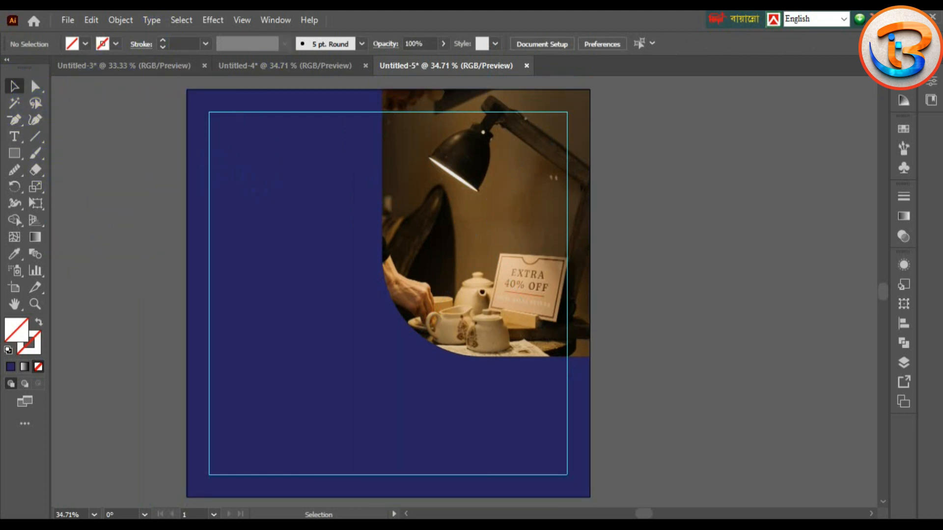
Step: Start a 36 pt text line at the artboard's upper left and type 'shh'
key("t")
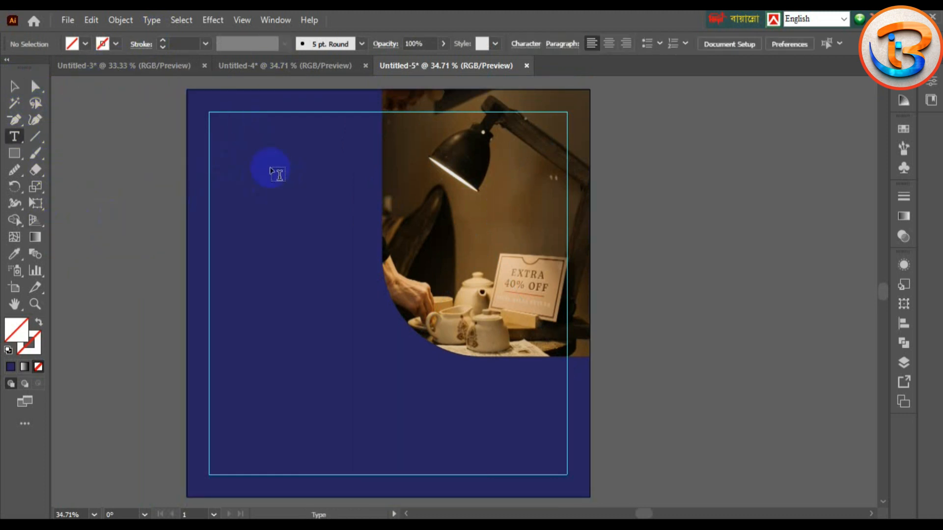
left_click(271, 170)
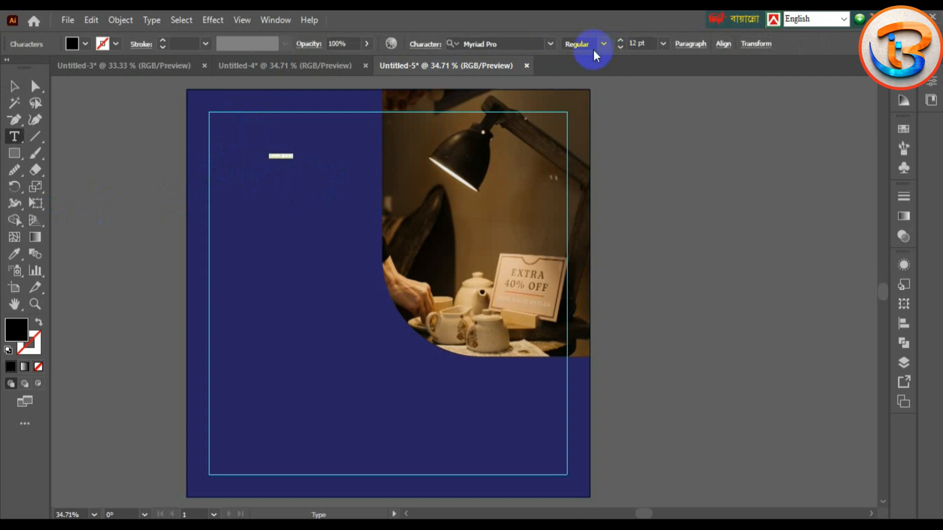
left_click(662, 43)
left_click(686, 246)
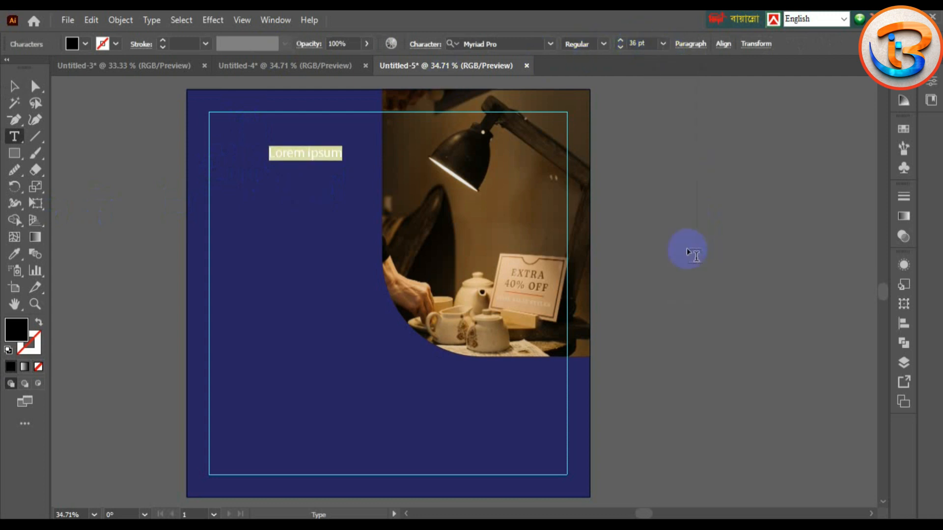
type("shhgs")
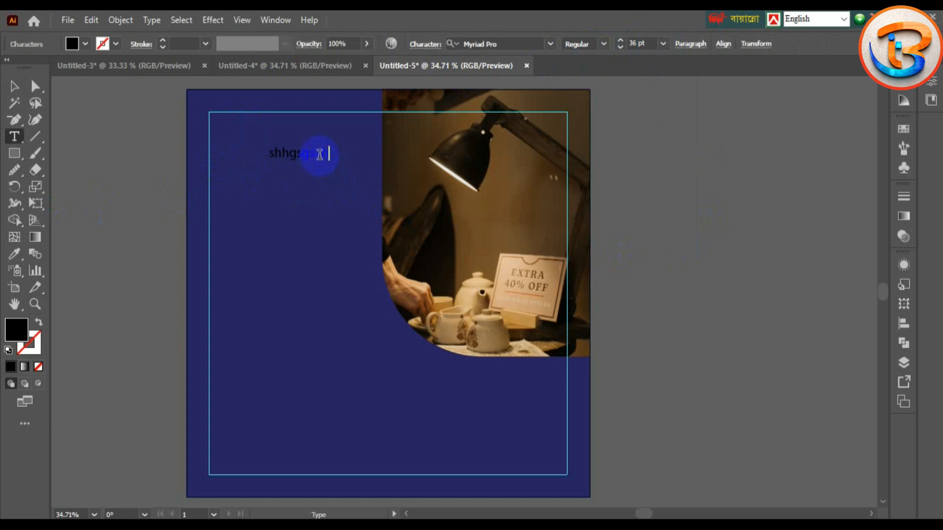
right_click(319, 154)
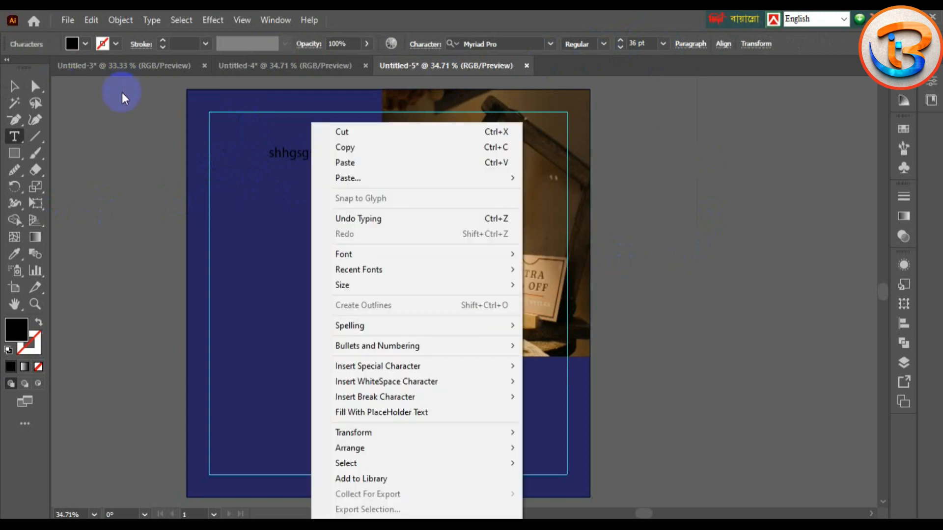
Step: Make the whole text object's fill white
left_click(86, 44)
left_click(28, 67)
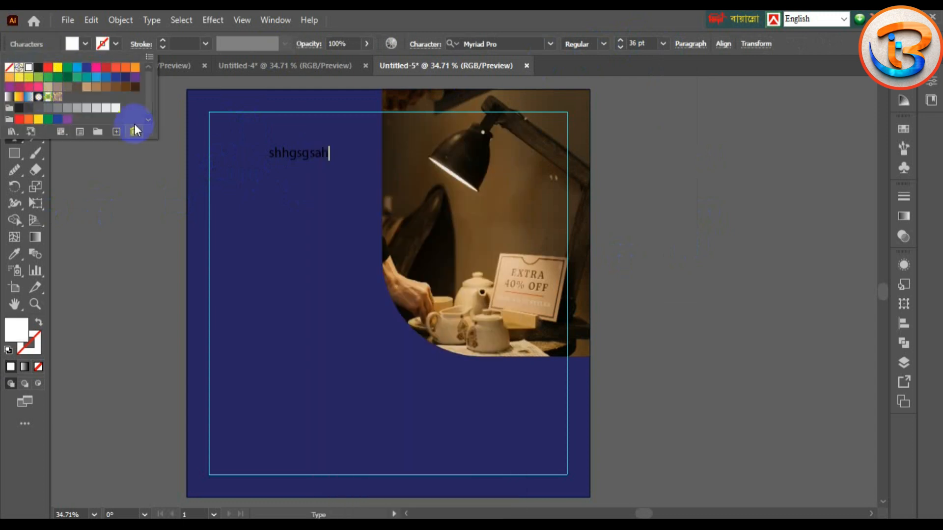
left_click(81, 46)
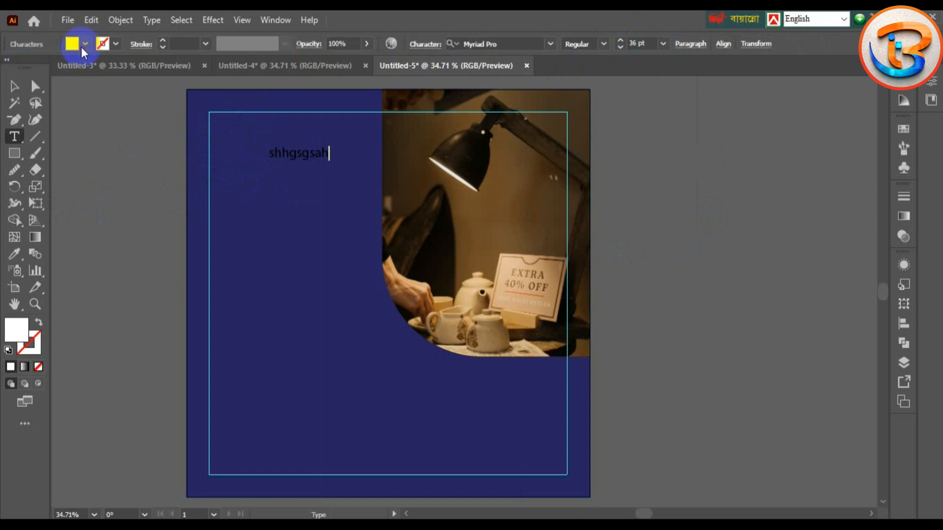
left_click(15, 86)
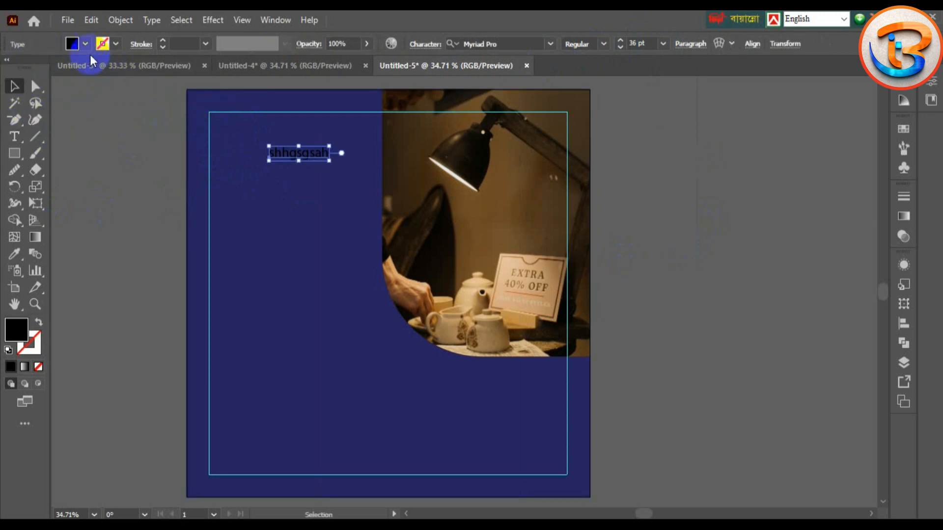
left_click(85, 44)
left_click(28, 67)
left_click(67, 168)
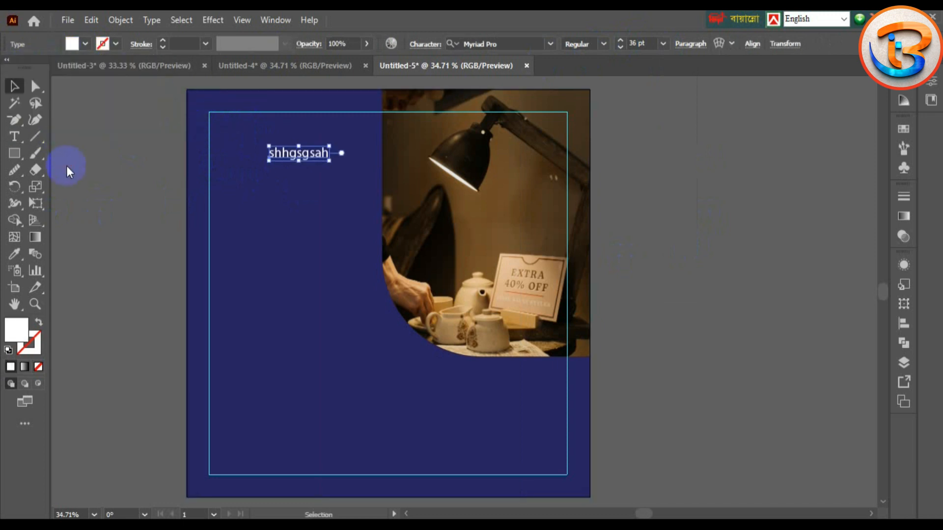
left_click(189, 178)
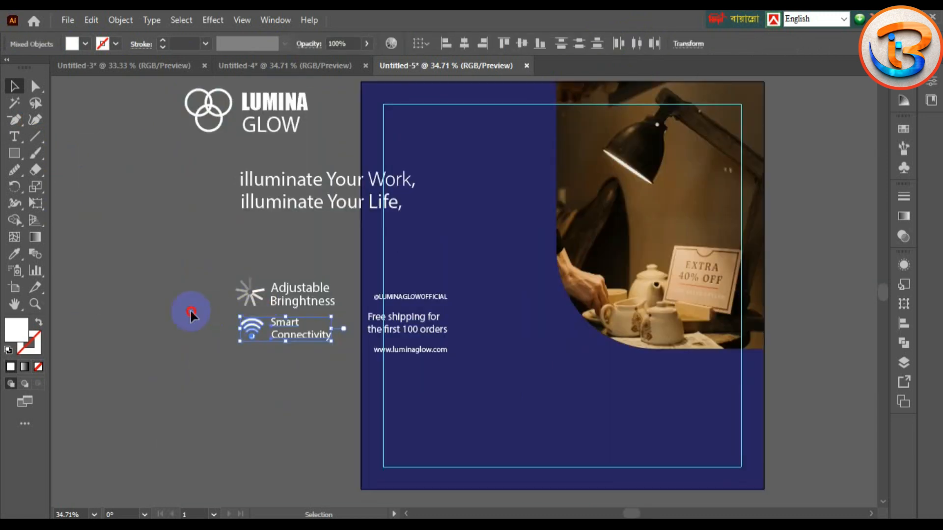
Step: Select all the artwork and try moving it, then undo back to the original layout
left_click(190, 311)
key("ctrl+a")
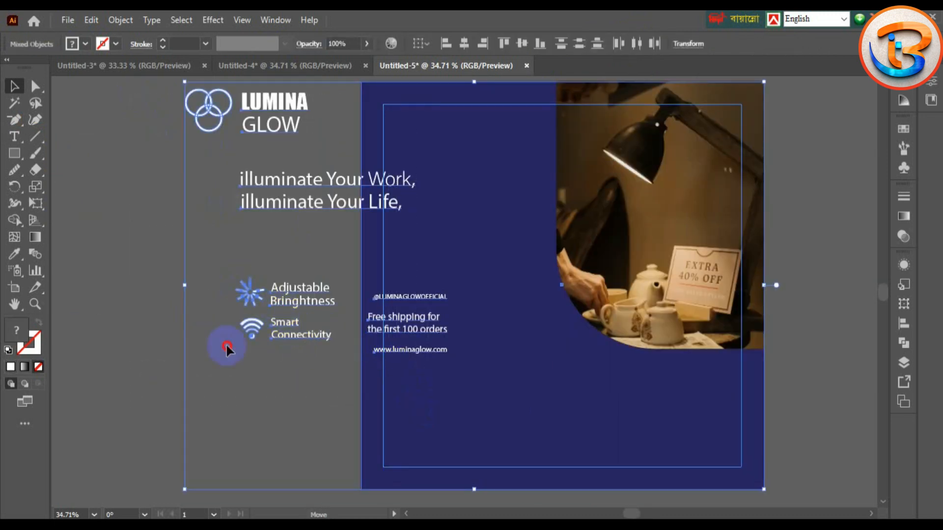
left_click_drag(281, 298, 180, 349)
key("ctrl+z")
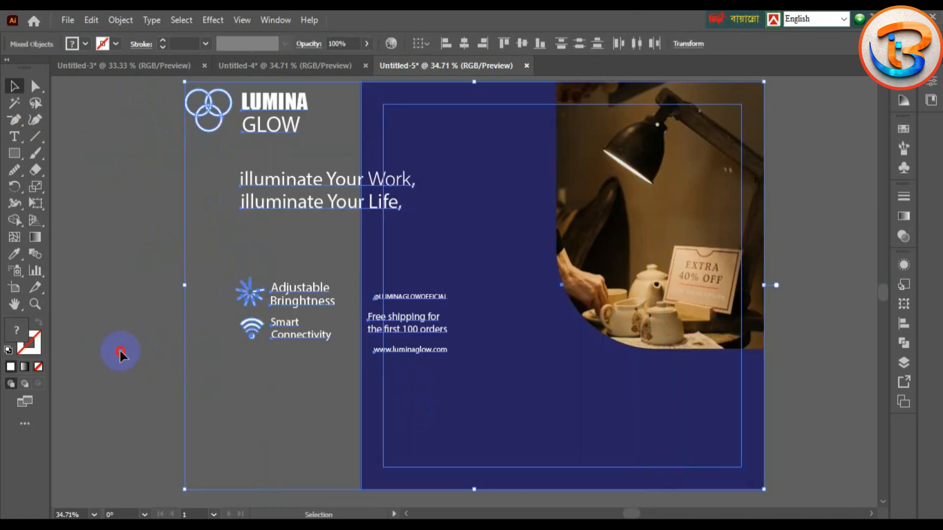
left_click(184, 222)
key("ctrl+z")
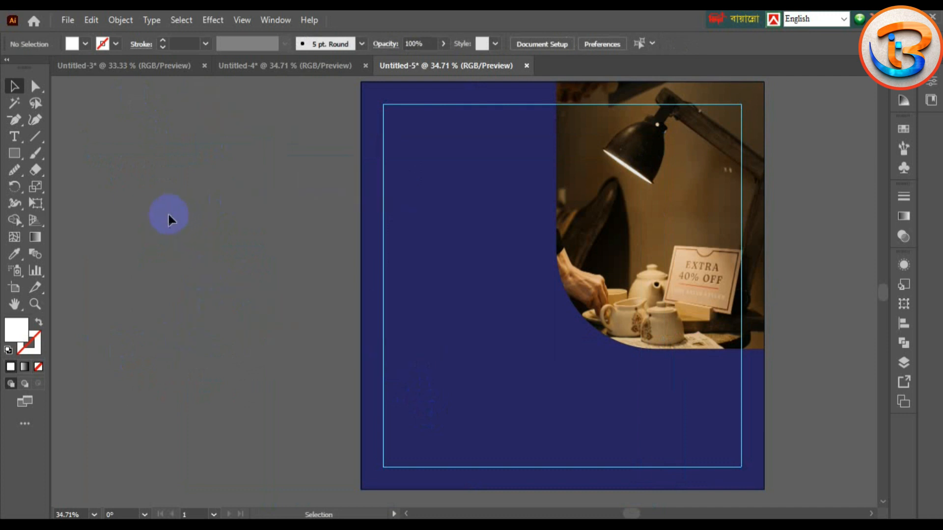
Step: Drag the Lumina Glow artwork from Untitled-3 into the navy post beside the artboard
left_click(162, 65)
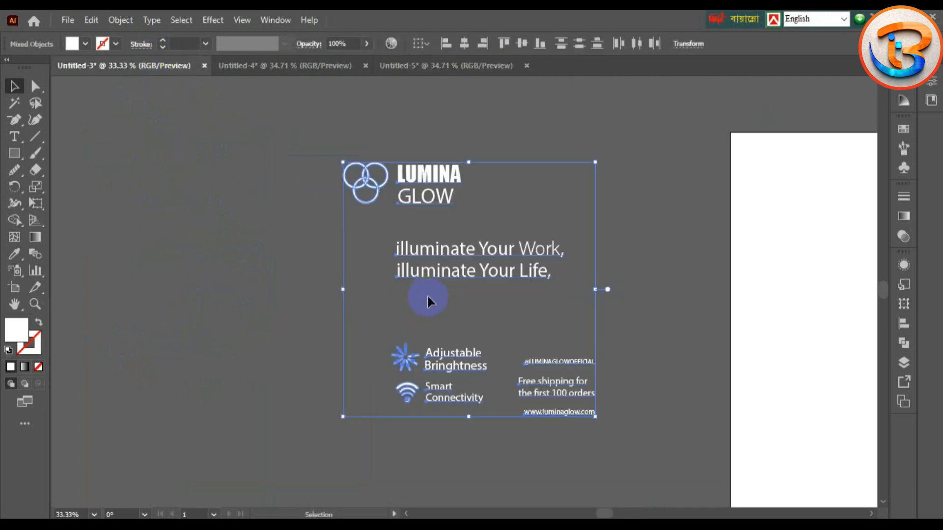
left_click_drag(424, 252, 315, 237)
left_click_drag(87, 276, 129, 289)
key("space")
left_click_drag(326, 282, 433, 265)
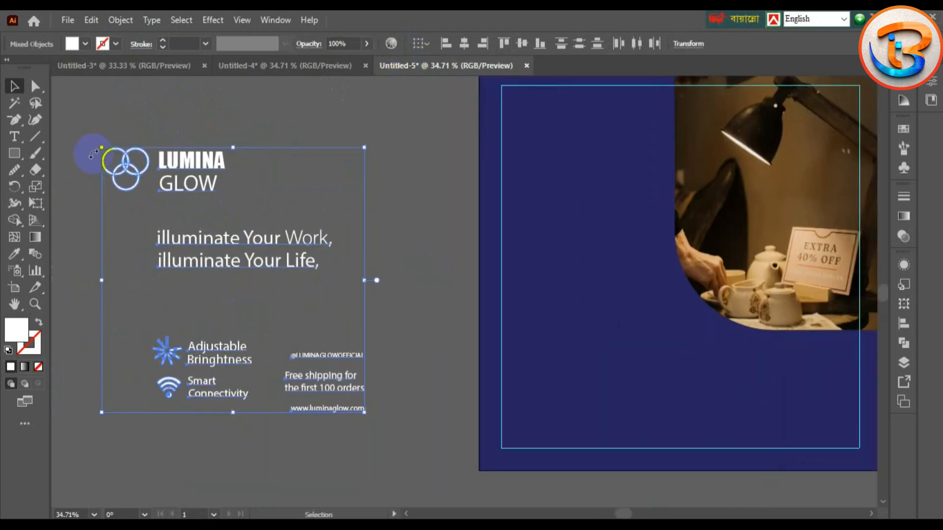
Step: Select the circles and LUMINA GLOW text and move the logo to the artboard's top-left
left_click(96, 125)
mouse_move(137, 176)
left_mouse_down()
mouse_move(214, 137)
mouse_move(134, 155)
mouse_move(137, 176)
left_mouse_up()
left_click(87, 214)
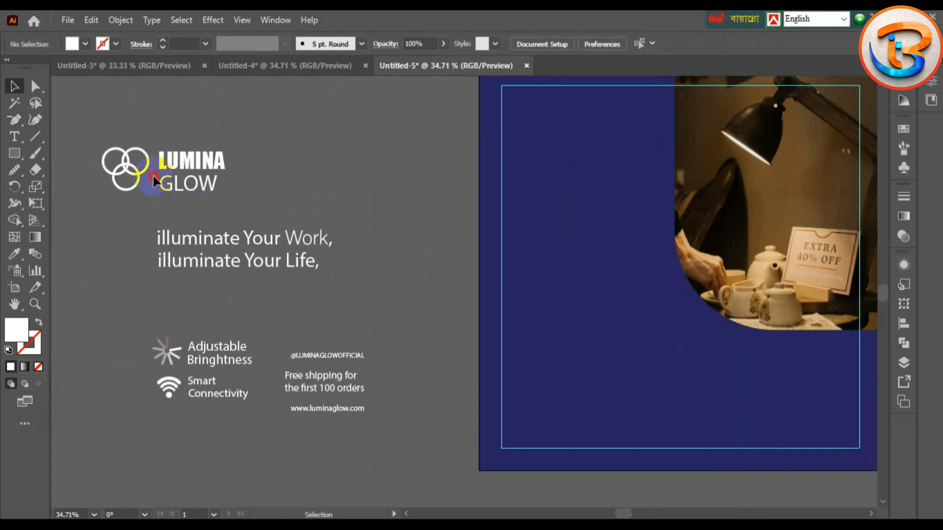
left_click_drag(241, 215, 241, 215)
left_click_drag(168, 177, 581, 133)
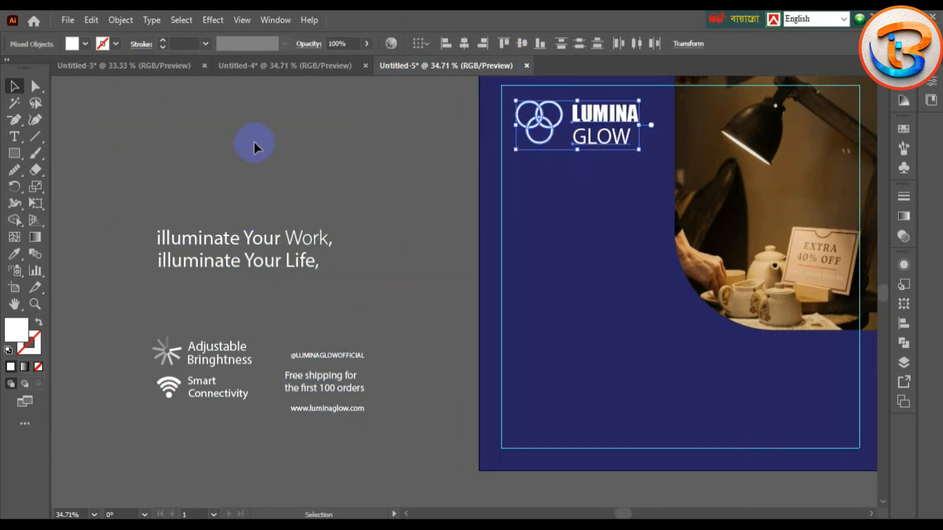
left_click(295, 148)
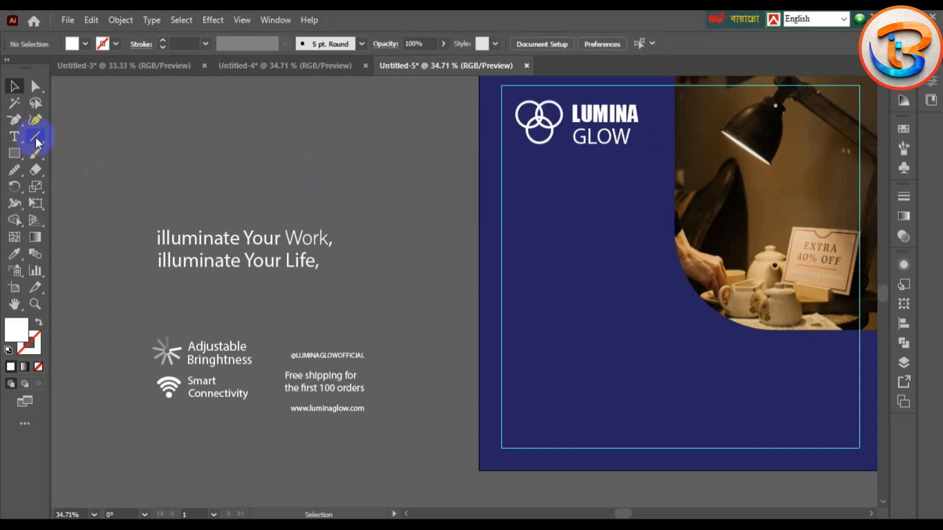
left_click(13, 157)
left_click(79, 186)
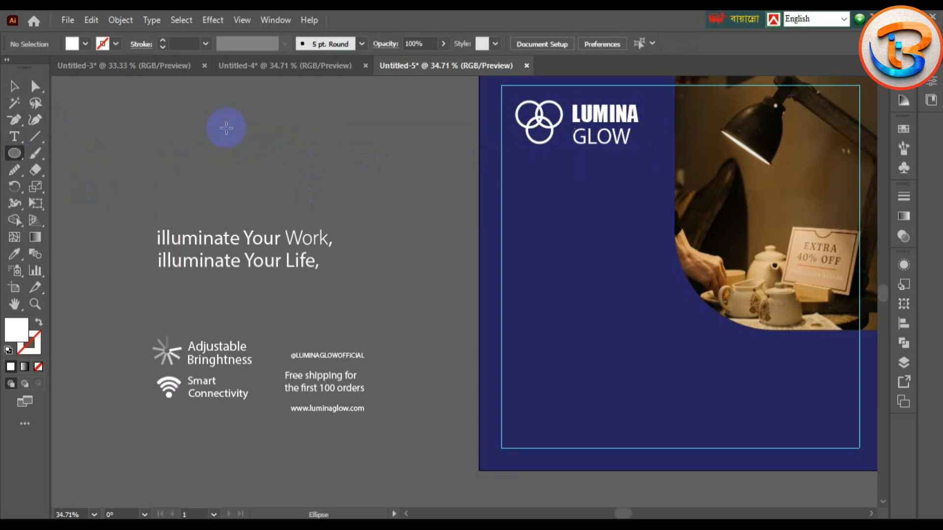
left_click_drag(190, 119, 225, 156)
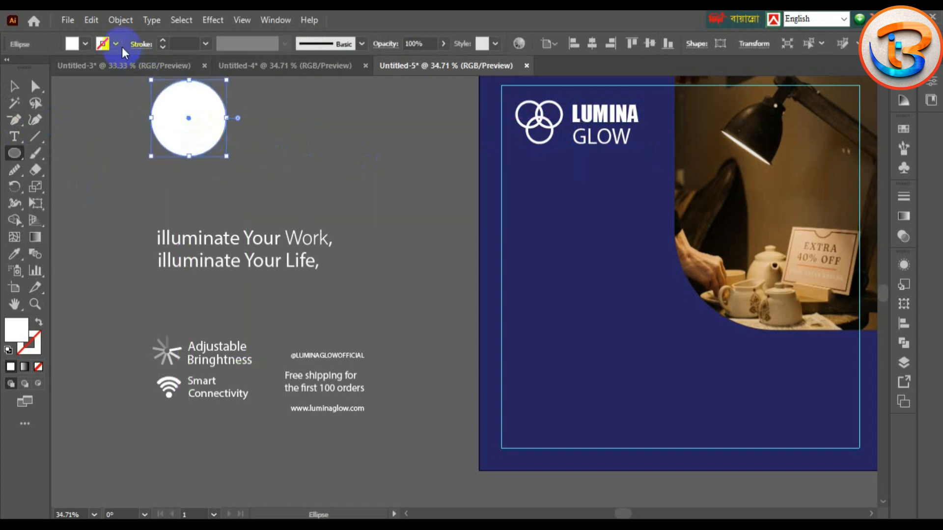
left_click(86, 43)
key("shift+x")
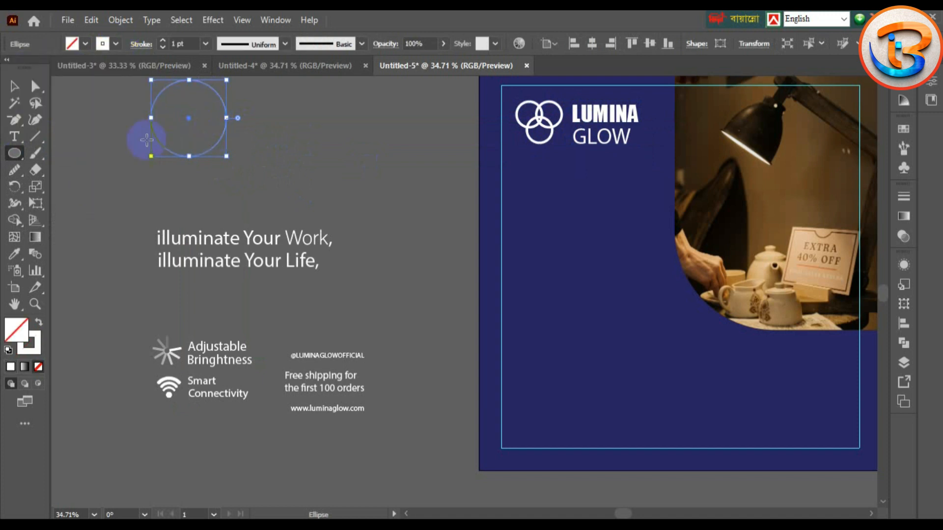
left_click(163, 41)
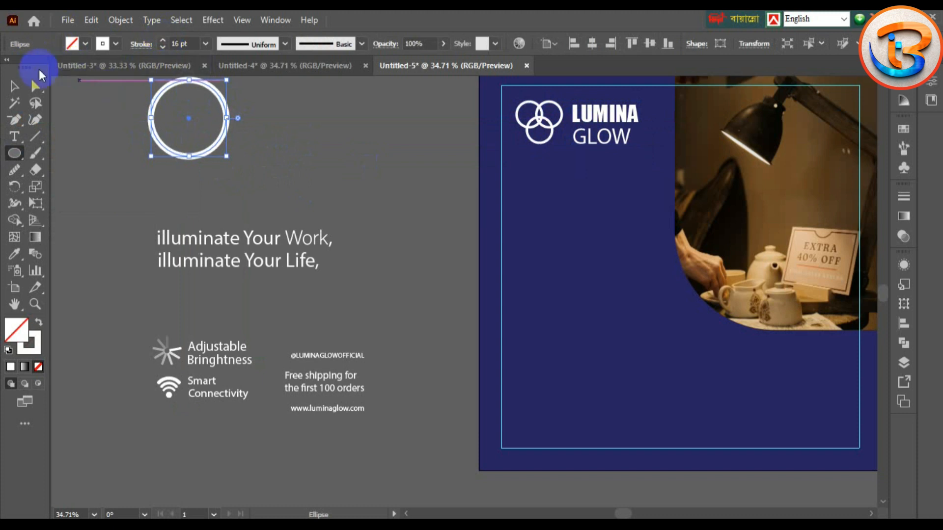
left_click(14, 86)
left_click(175, 139)
left_click(169, 151)
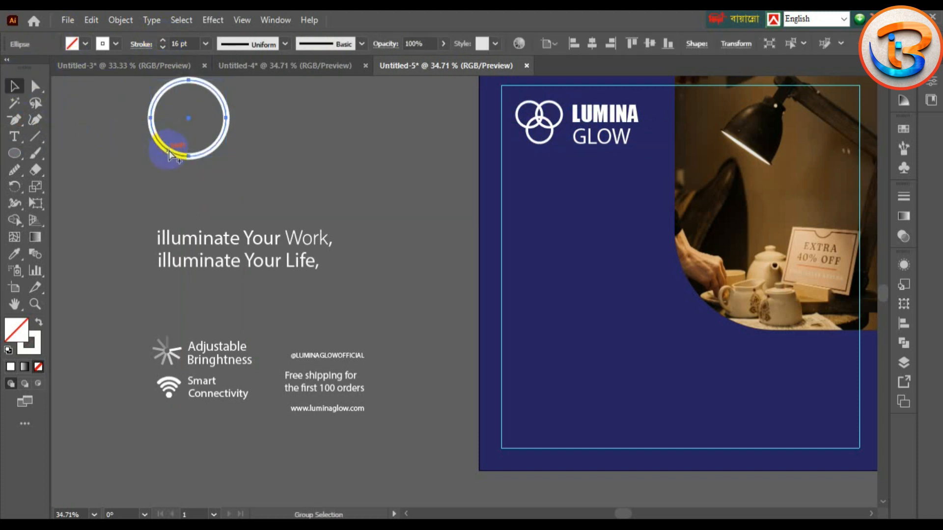
left_click_drag(169, 151, 216, 152)
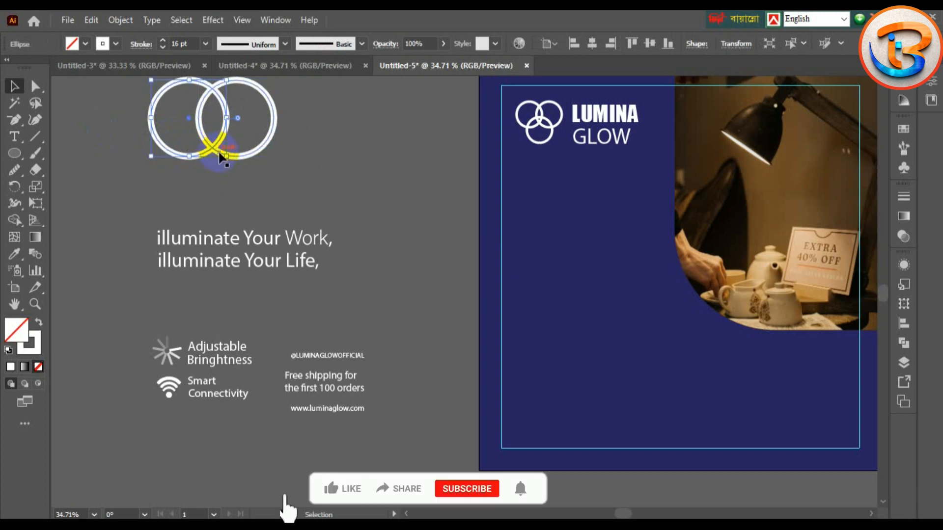
left_click_drag(227, 157, 223, 201)
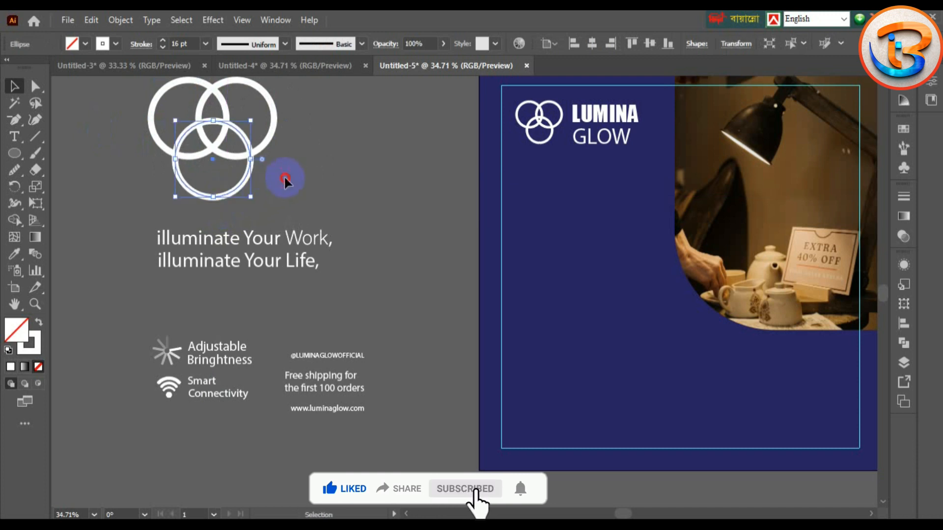
left_click(280, 181)
scroll(120, 141, "up", 2)
left_click_drag(114, 111, 304, 239)
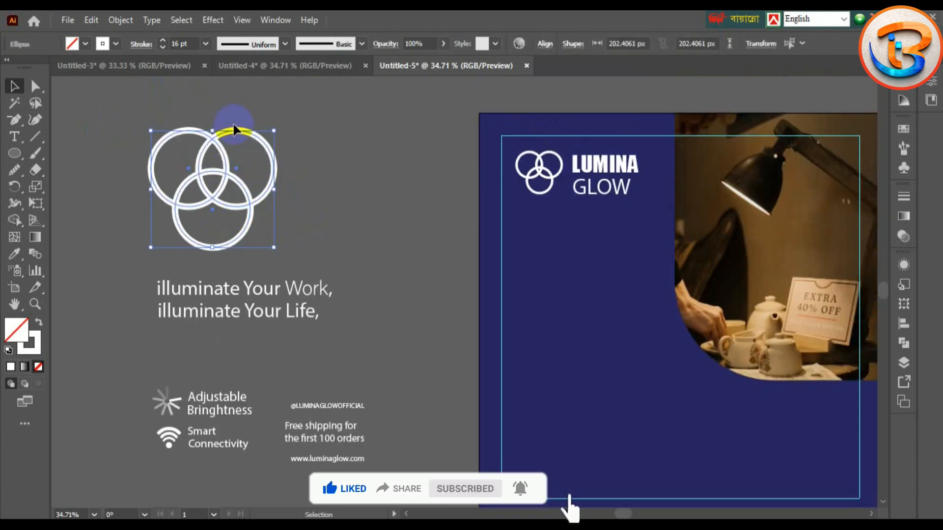
left_click(120, 19)
left_click(120, 20)
left_click(151, 20)
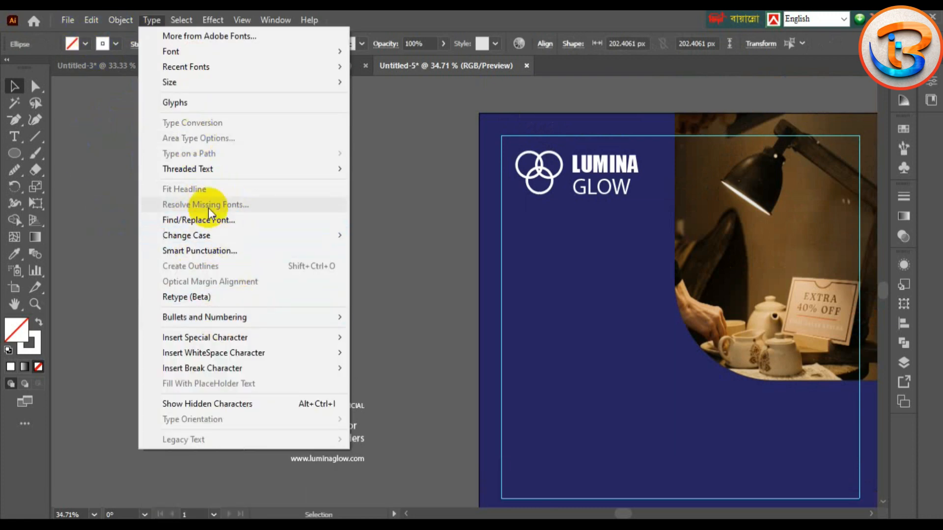
mouse_move(116, 18)
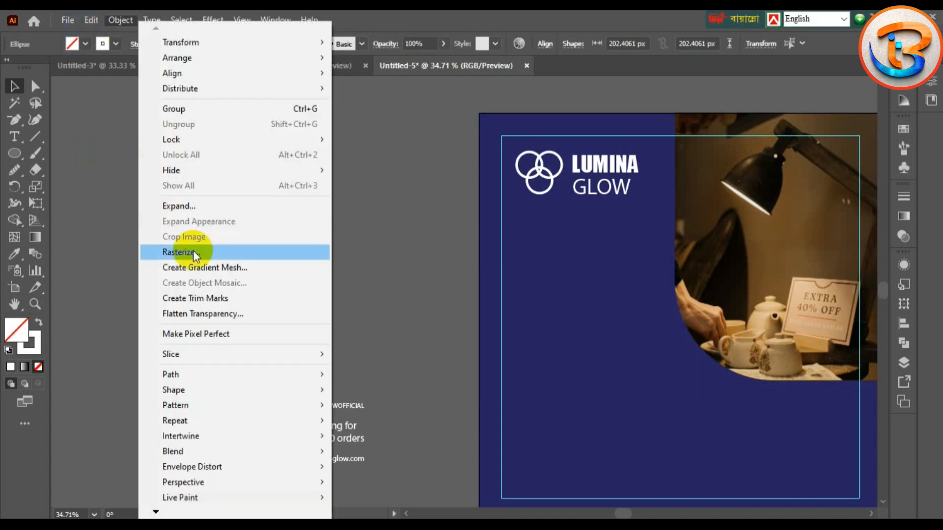
left_click(190, 204)
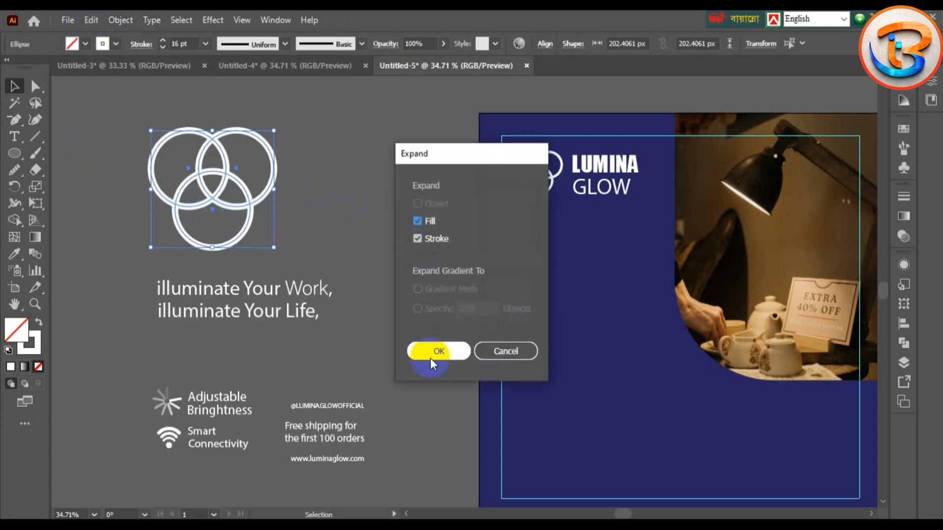
left_click(431, 359)
left_click(349, 256)
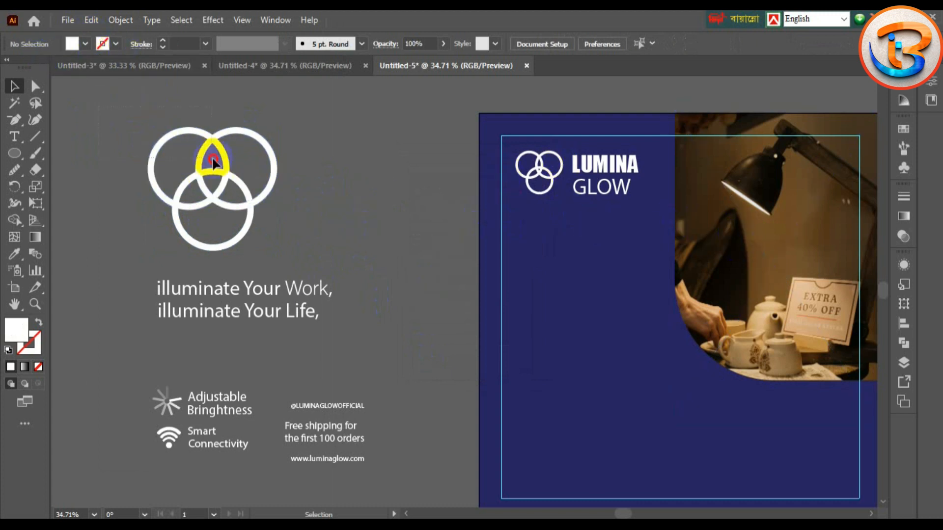
left_click(277, 200)
key("Delete")
left_click_drag(358, 209, 161, 219)
key("ctrl+plus")
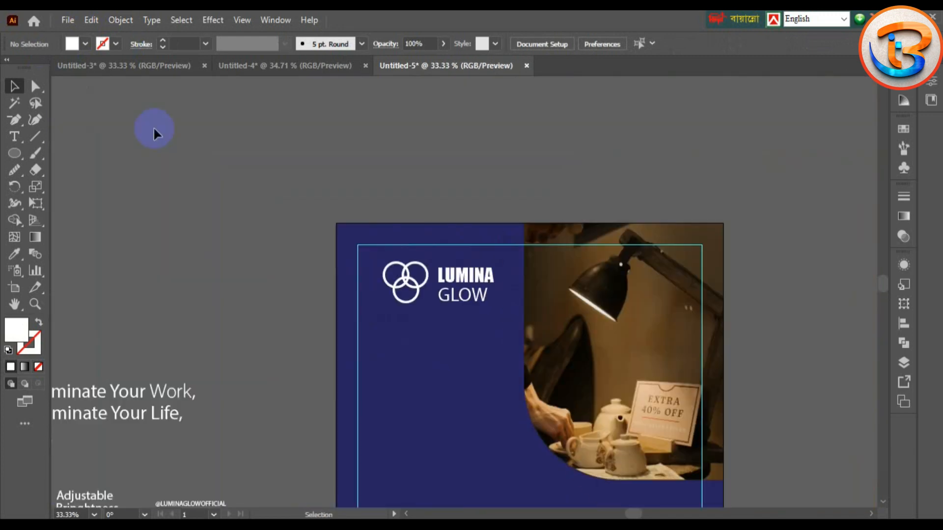
Step: Move the 'illuminate Your Work, illuminate Your Life,' headline under the logo and scale it down
scroll(181, 344, "down", 5)
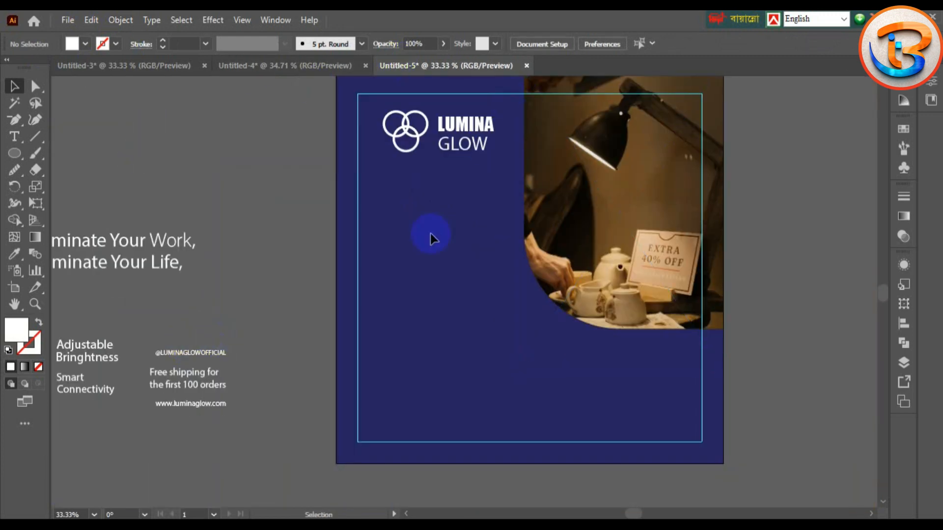
scroll(122, 263, "down", 2)
left_click_drag(135, 260, 241, 288)
left_click(299, 233)
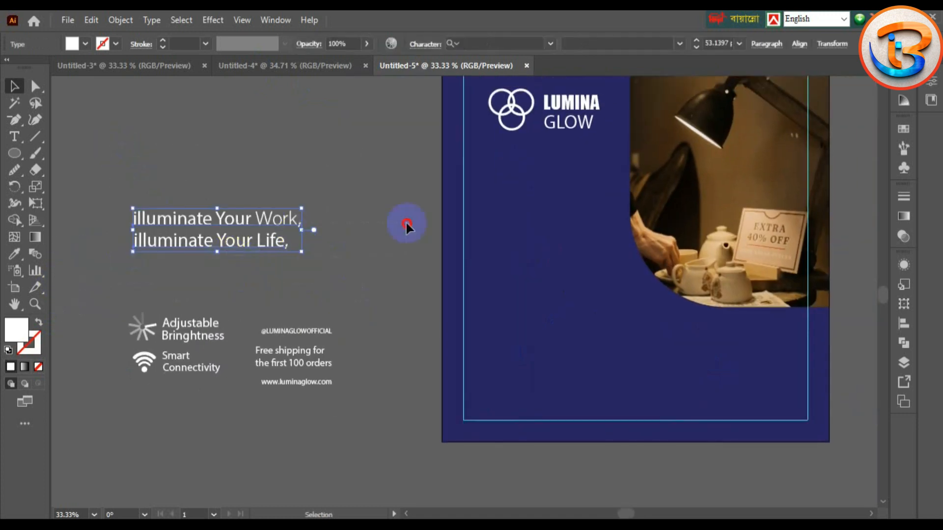
left_click_drag(182, 241, 512, 169)
key("ctrl+equal")
key("ctrl+equal")
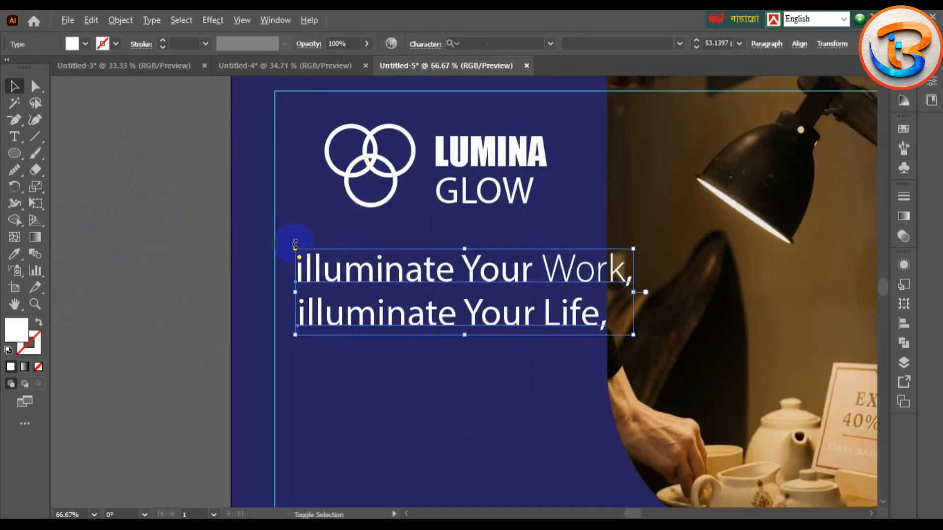
left_click_drag(295, 244, 319, 261)
left_click_drag(405, 282, 392, 290)
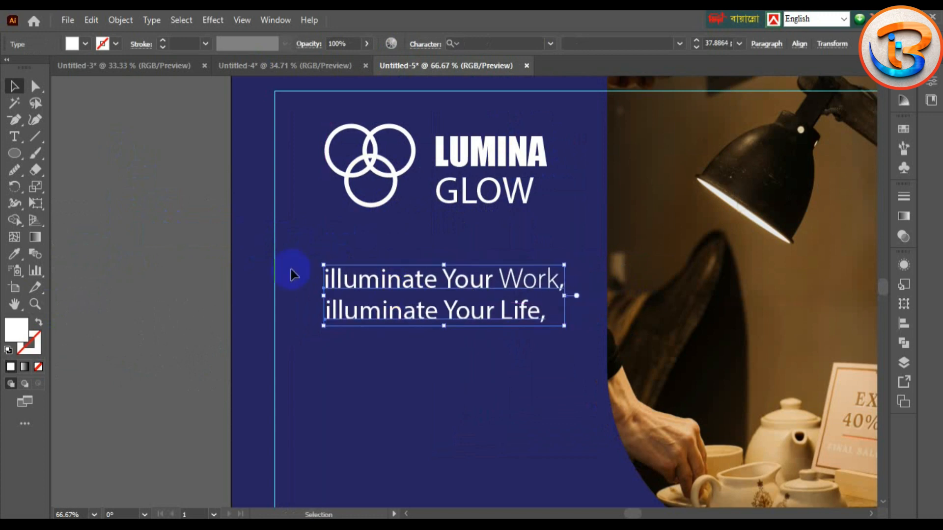
left_click(80, 251)
scroll(62, 346, "down", 5)
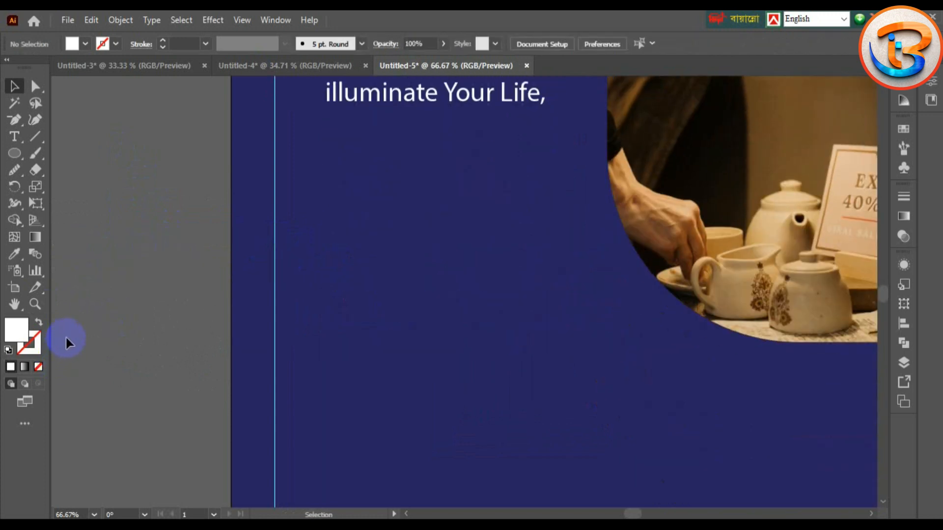
Step: Move the Adjustable Brightness and Smart Connectivity items onto the artboard below the headline
key("ctrl+minus")
key("ctrl+minus")
key("ctrl+minus")
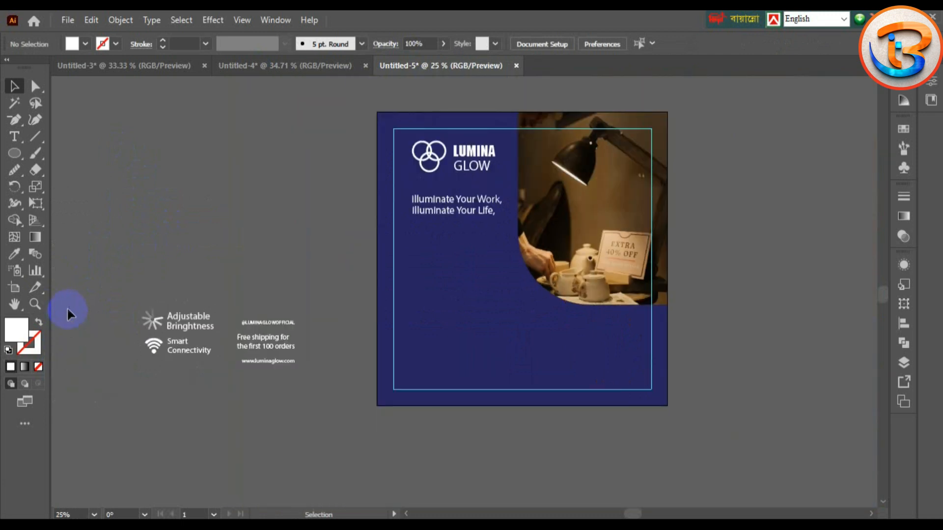
left_click_drag(200, 391, 199, 389)
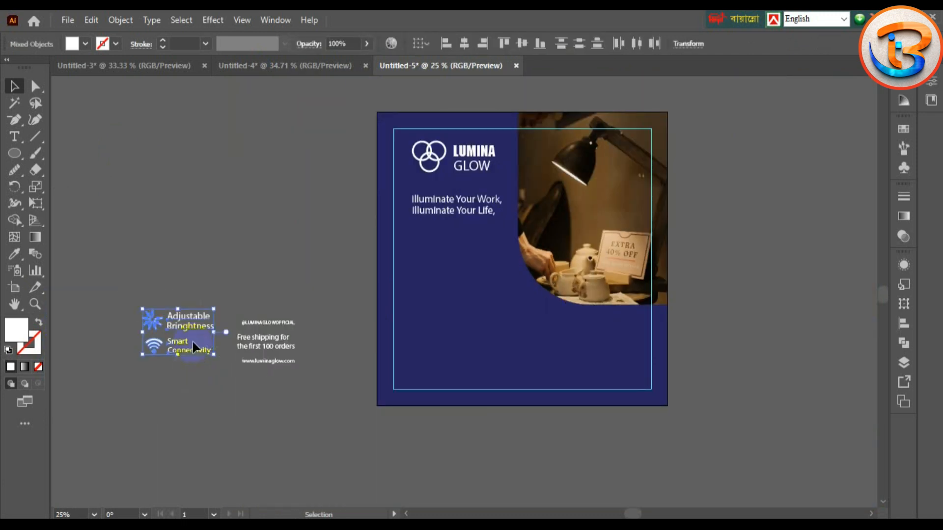
left_click_drag(192, 343, 450, 270)
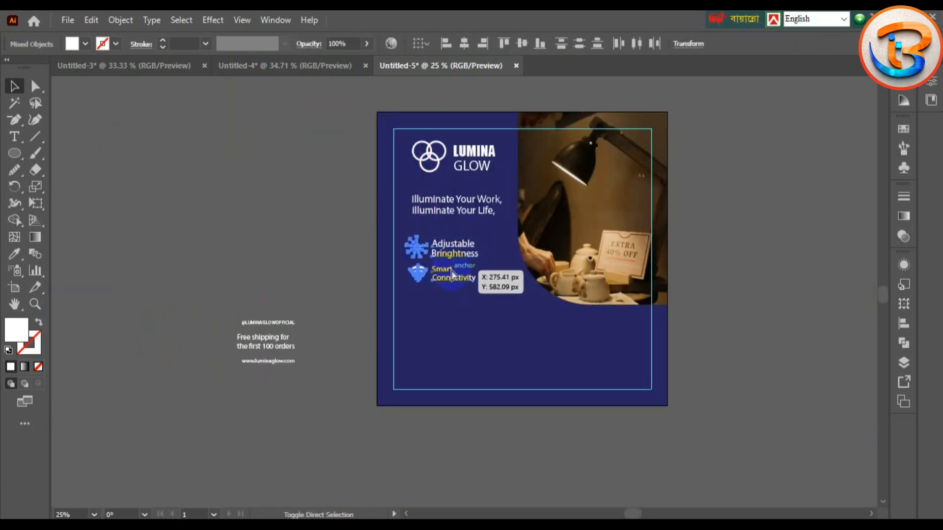
key("ctrl+plus")
key("ctrl+plus")
key("ctrl+plus")
left_click(107, 378)
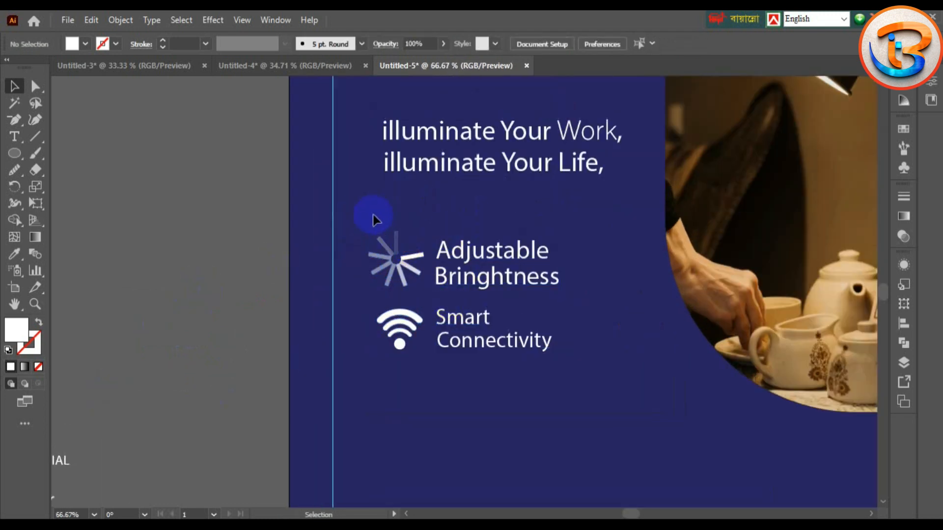
left_click_drag(374, 215, 542, 370)
left_click_drag(484, 324, 503, 324)
left_click(355, 244)
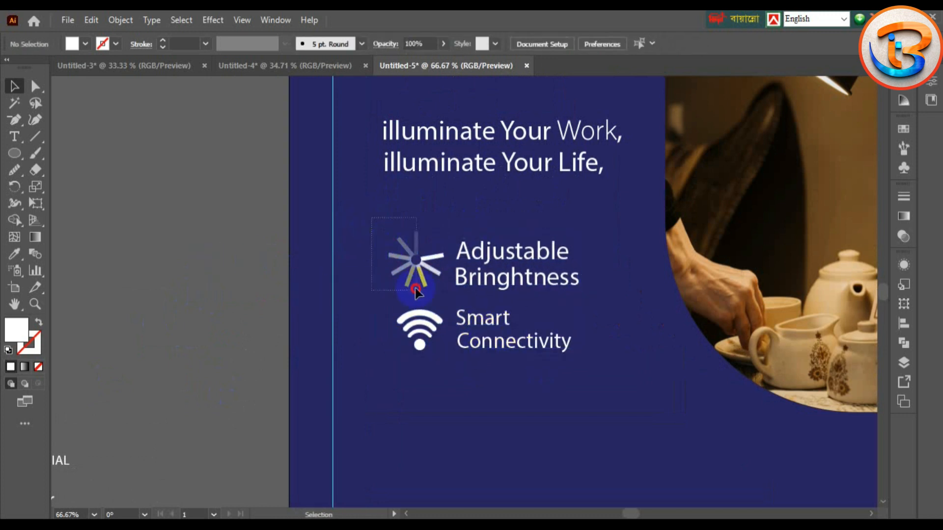
Step: Adjust and shrink the sun and Wi-Fi icons, then scale the labels down and shift them left
left_click_drag(453, 368, 418, 351)
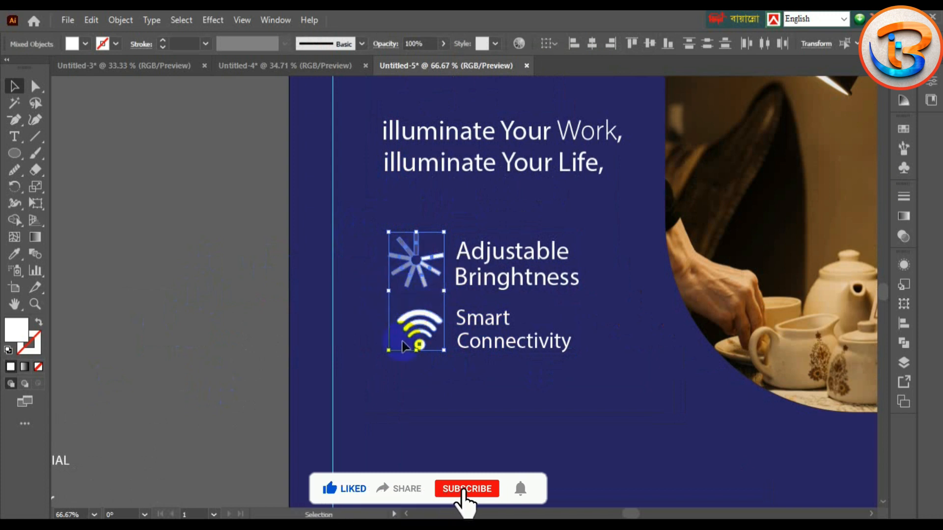
left_click_drag(397, 338, 422, 343)
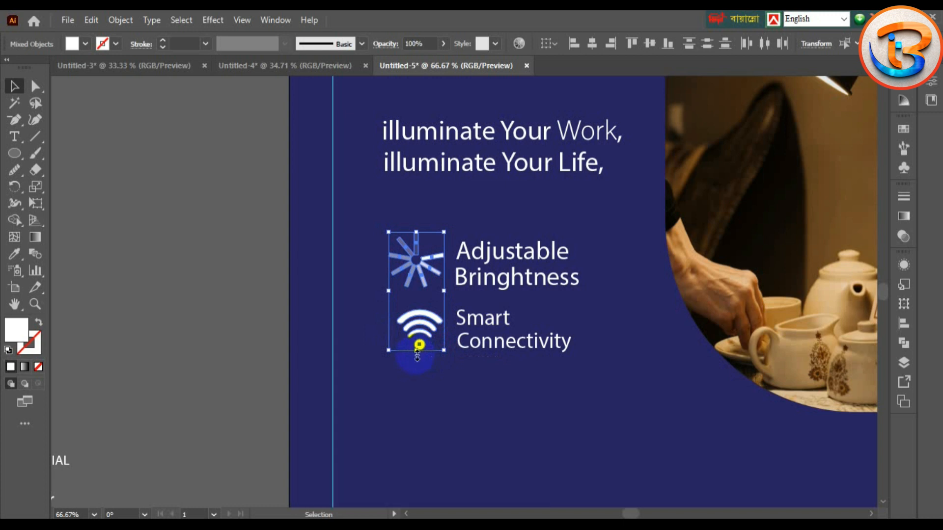
left_click_drag(418, 357, 420, 352)
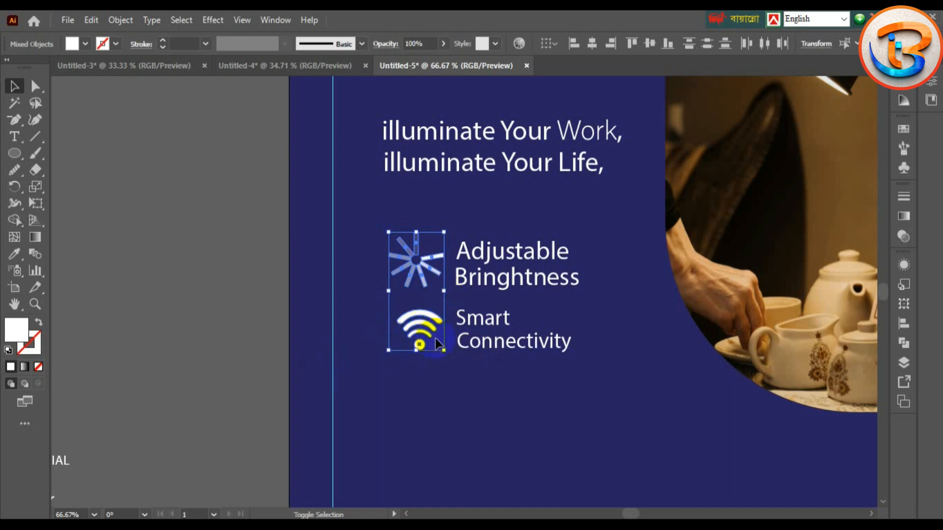
left_click_drag(444, 348, 445, 346)
left_click(193, 342)
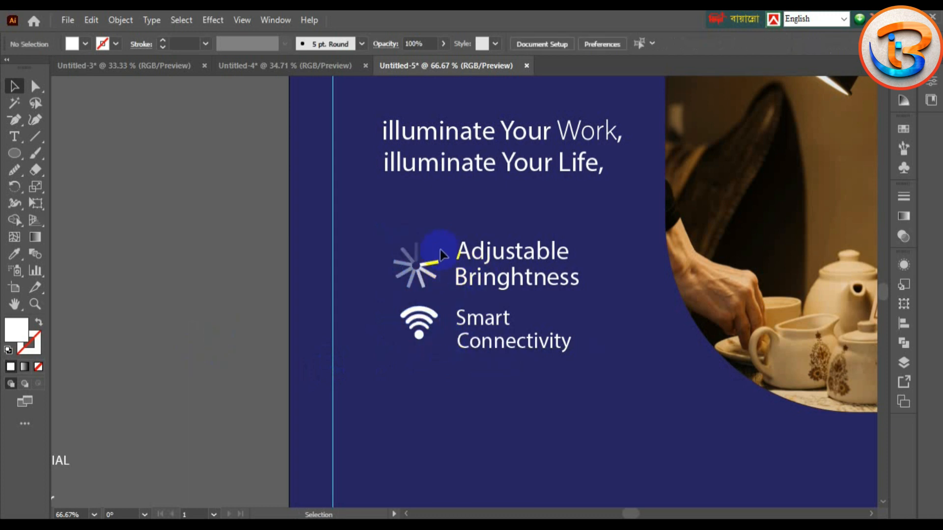
left_click_drag(575, 305, 575, 305)
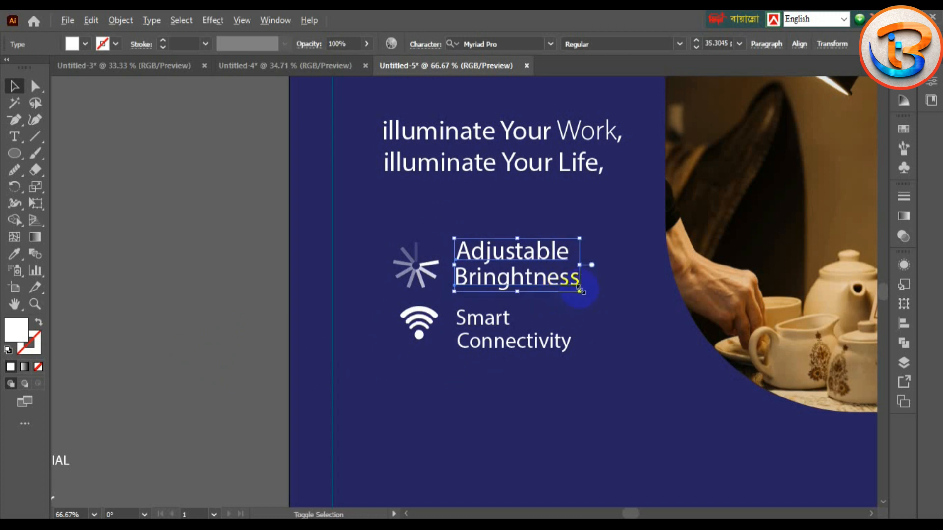
left_click_drag(579, 290, 495, 276)
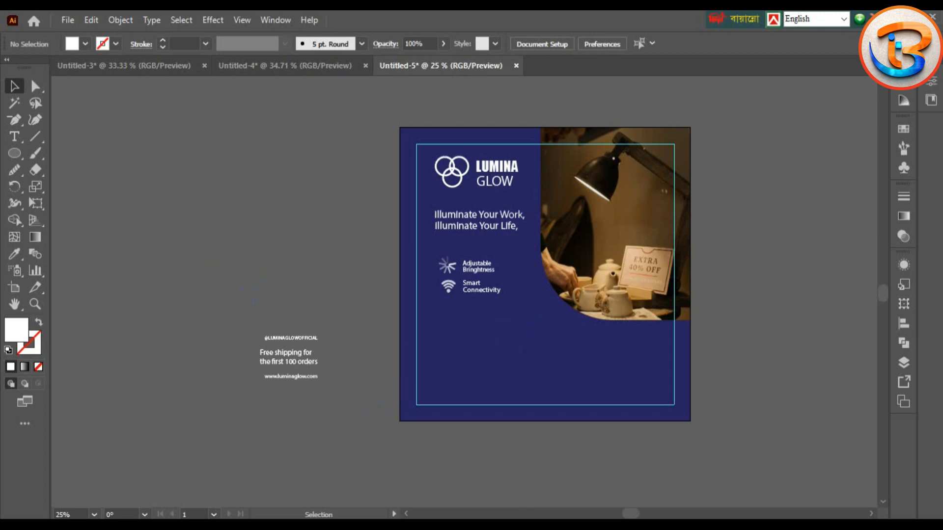
Step: Draw a white circle and move it to the artboard's lower-left corner
left_click(12, 155)
left_click_drag(206, 229, 283, 305)
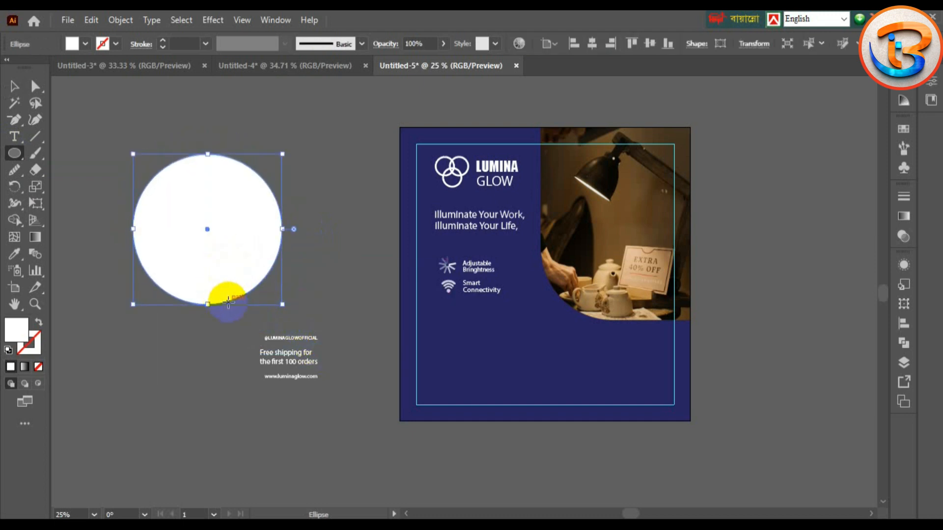
left_click(14, 87)
left_click_drag(170, 293, 413, 446)
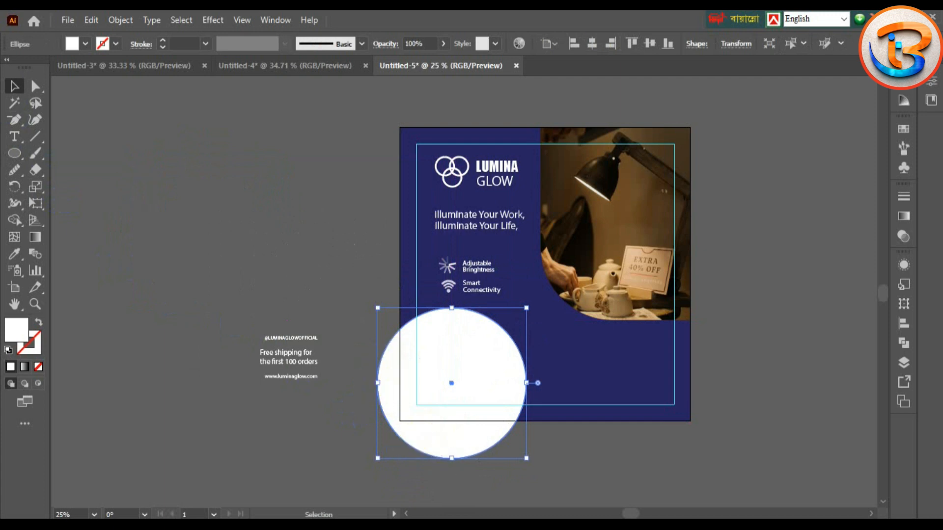
Step: Drag the circle's anchor points to reshape it into a teardrop blob
left_click(36, 86)
left_click_drag(377, 382, 381, 381)
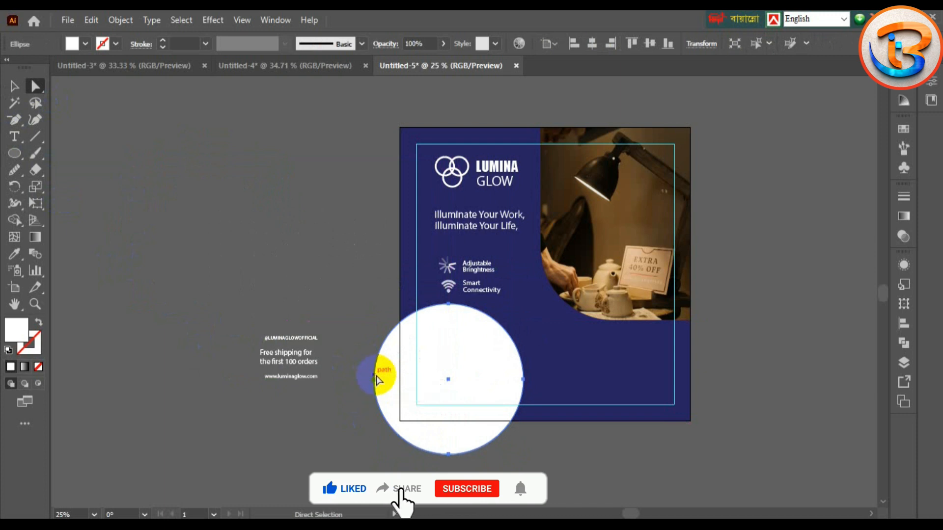
left_click_drag(373, 386, 381, 404)
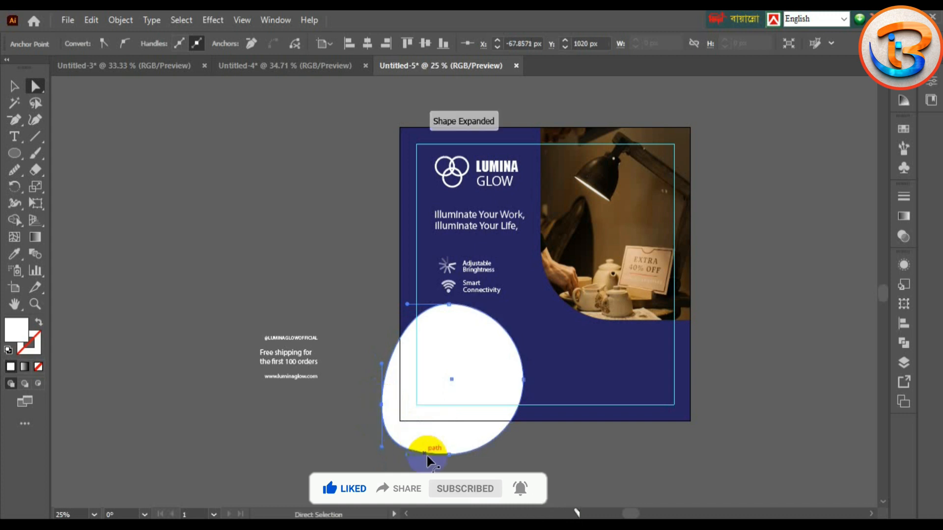
left_click_drag(448, 454, 416, 452)
Step: Reposition and rotate the blob so it spills past the lower-left corner
left_click(14, 86)
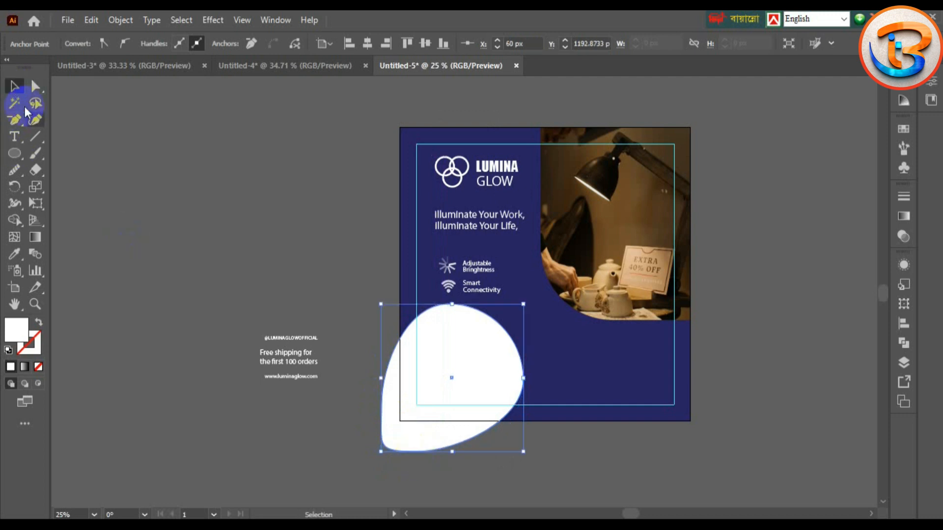
left_click(454, 361)
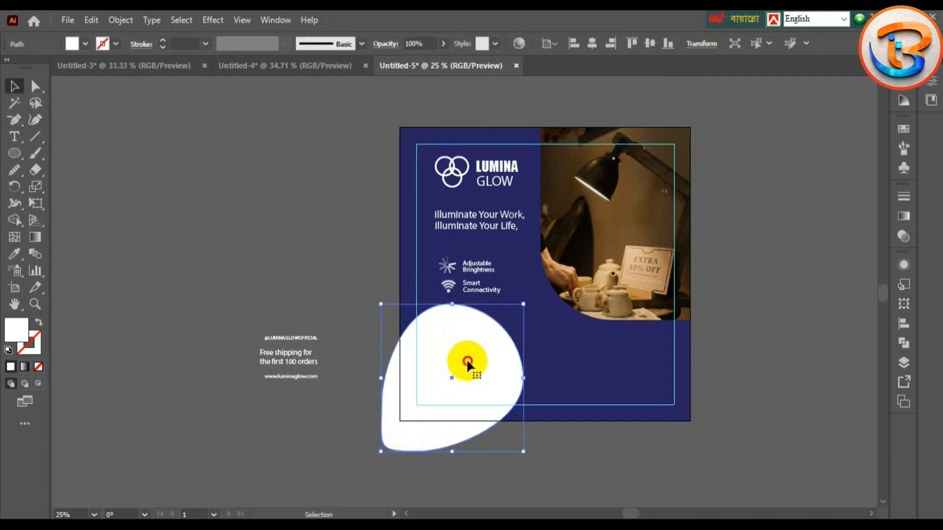
left_click_drag(467, 361, 465, 384)
left_click(177, 196)
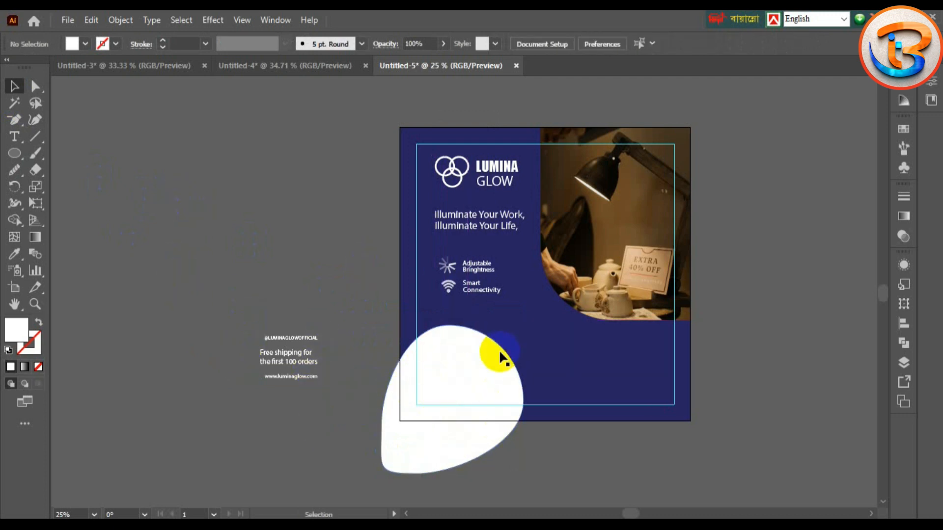
left_click_drag(473, 361, 472, 349)
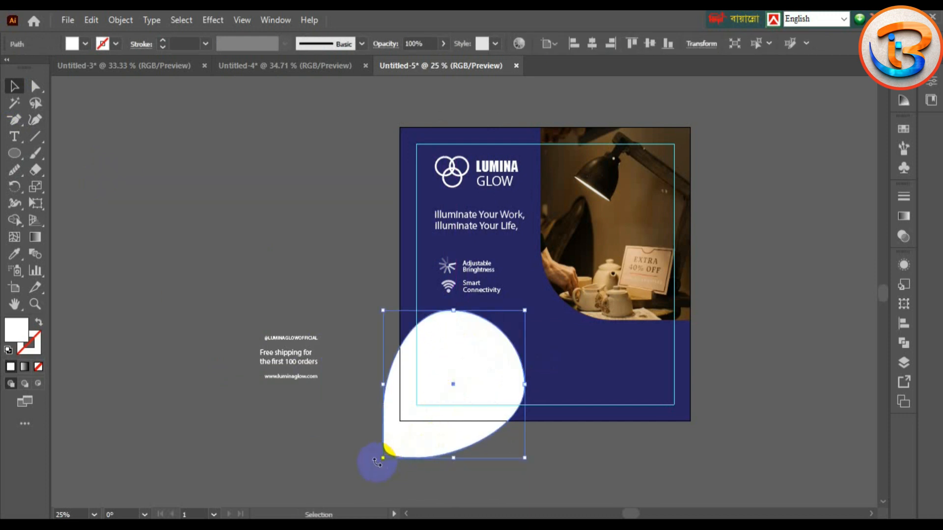
left_click_drag(377, 462, 366, 437)
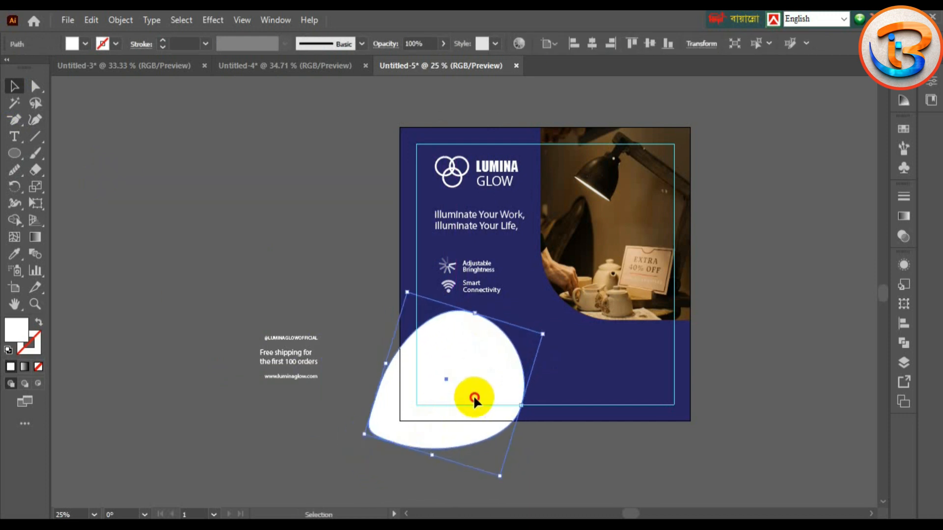
left_click_drag(474, 398, 472, 400)
left_click(302, 428)
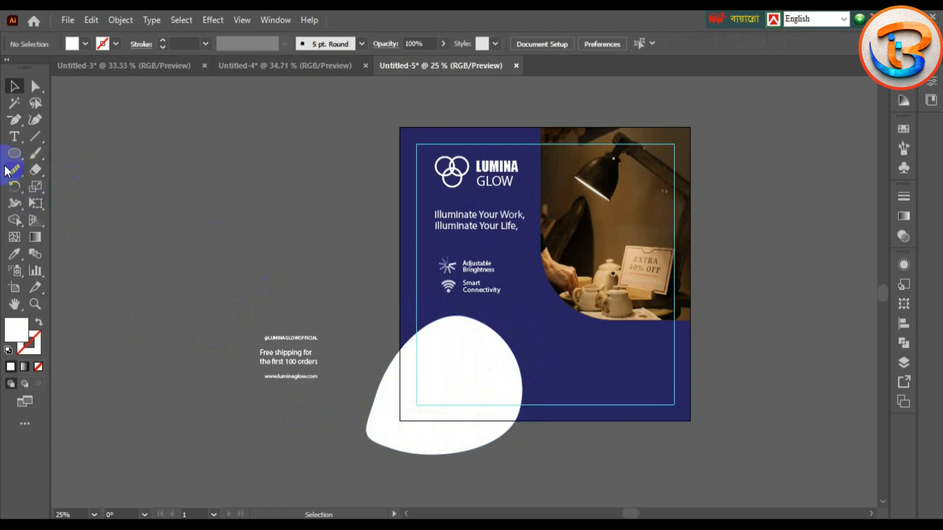
Step: Draw a second circle on the pasteboard and eyedrop the background's navy blue into it
left_click(15, 153)
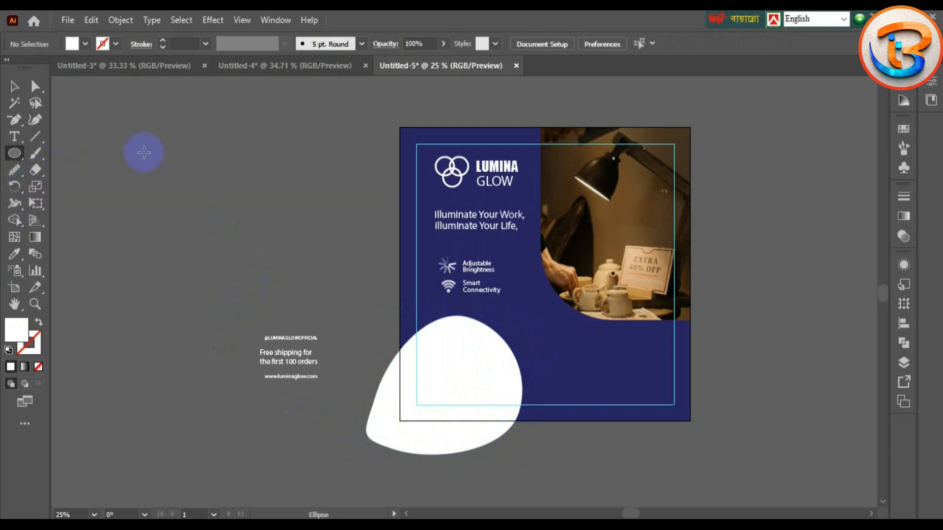
left_click_drag(203, 177, 252, 233)
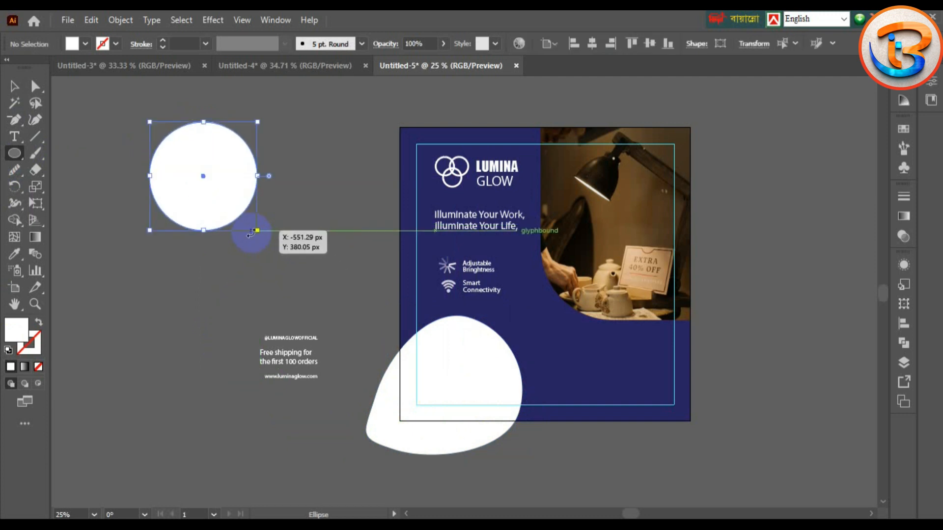
key("v")
left_click_drag(189, 172, 202, 194)
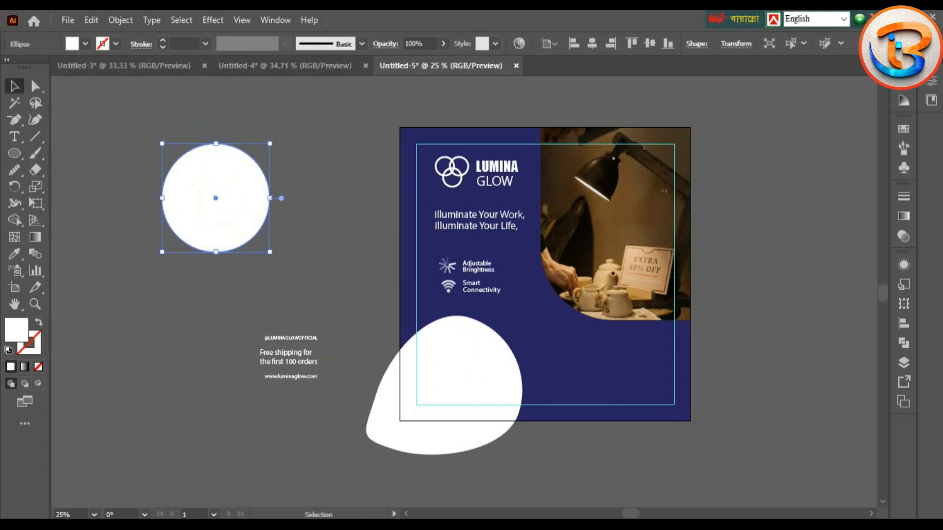
key("i")
left_click(511, 315)
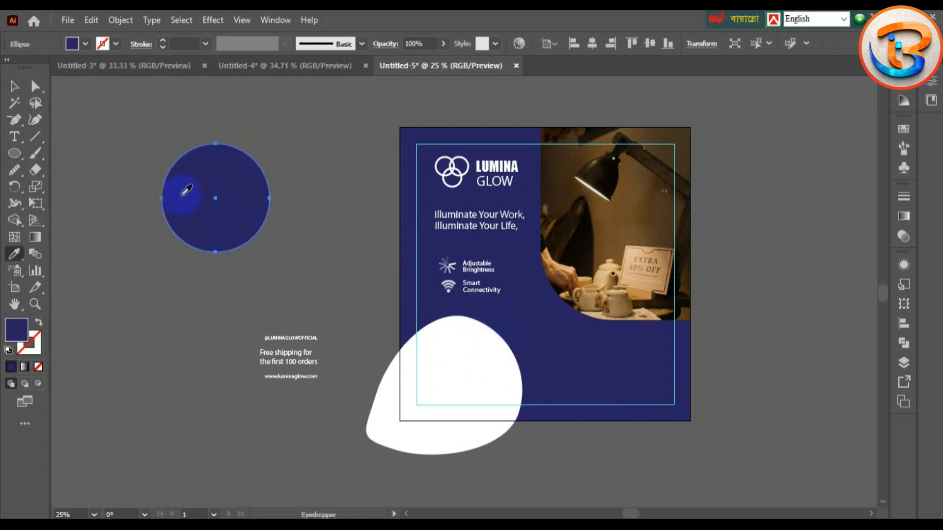
left_click(14, 86)
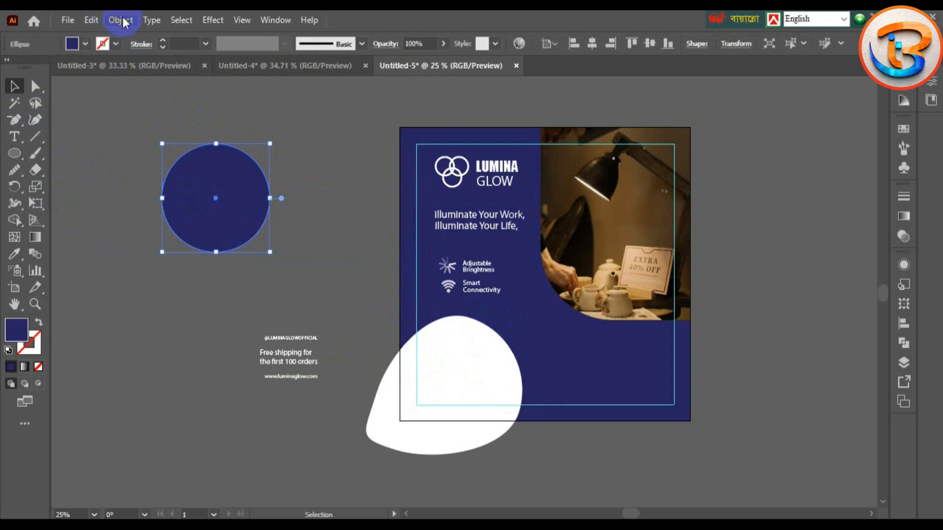
left_click(212, 20)
mouse_move(282, 138)
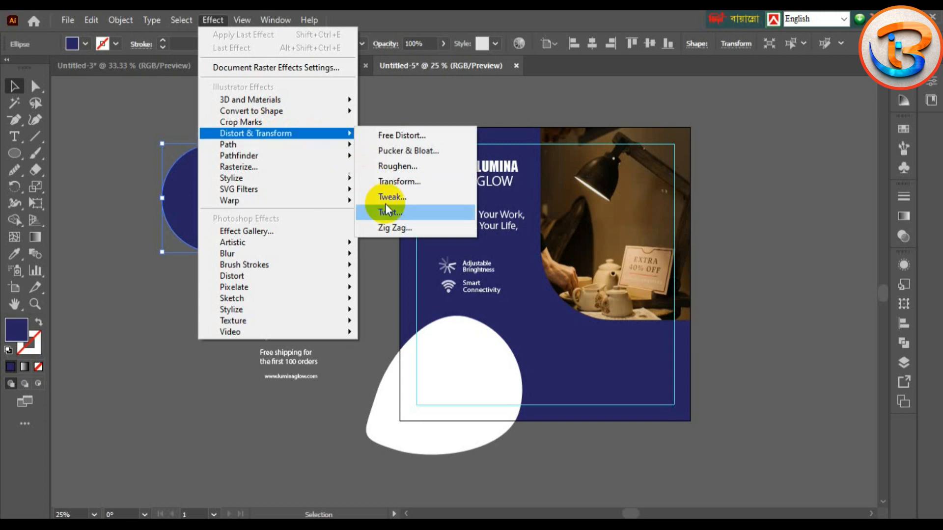
Step: Apply a Zig Zag effect with Smooth points and 15 px size to the circle
left_click(407, 227)
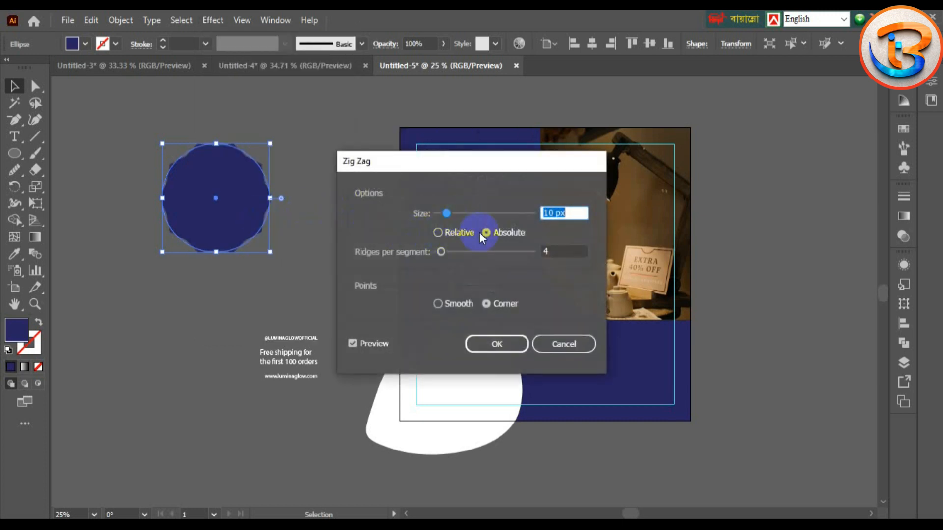
left_click(442, 303)
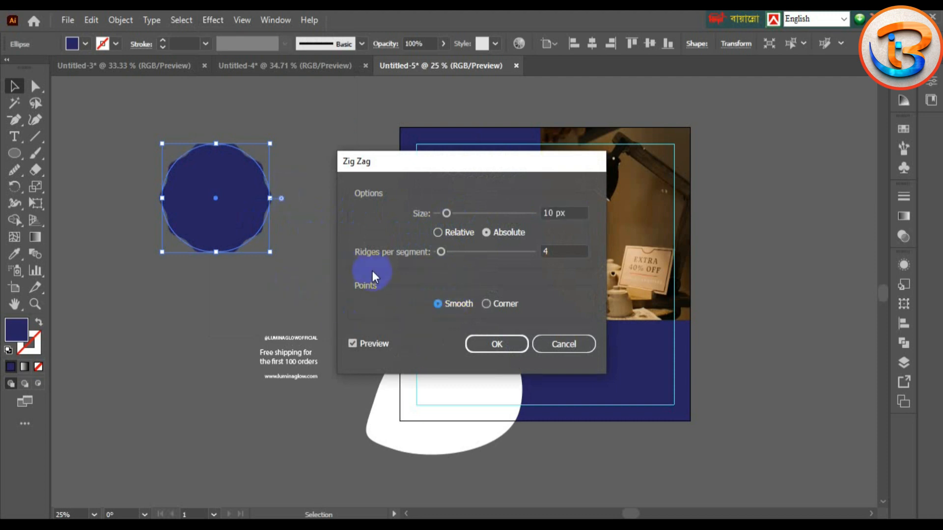
mouse_move(447, 214)
left_mouse_down()
mouse_move(483, 214)
mouse_move(452, 214)
left_mouse_up()
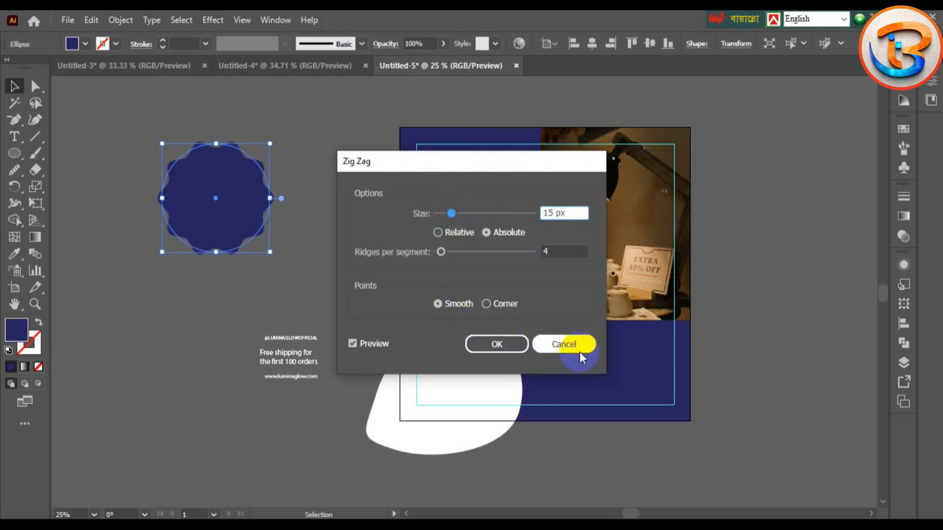
left_click(510, 347)
Step: Move the wavy badge onto the white blob, scale it down and centre it
left_click(137, 227)
left_click_drag(210, 189, 447, 369)
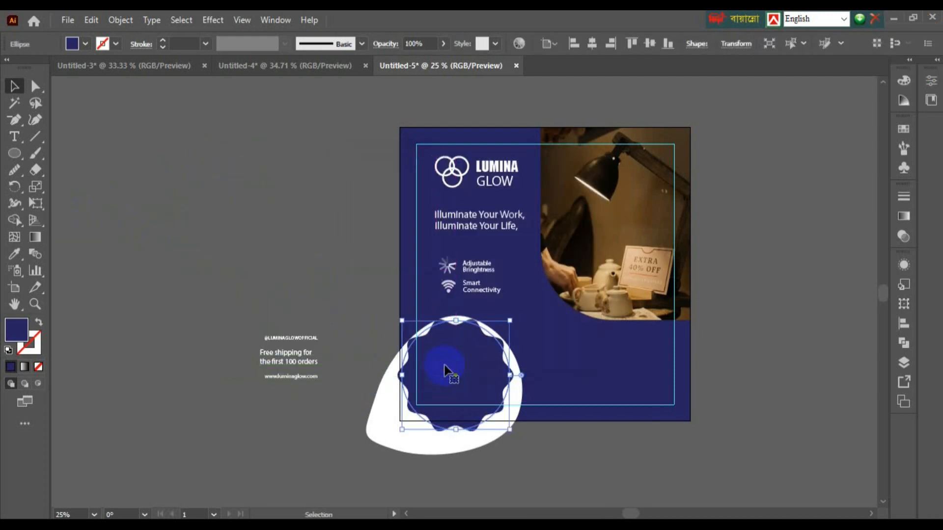
key("ctrl+equal")
key("ctrl+equal")
key("ctrl+equal")
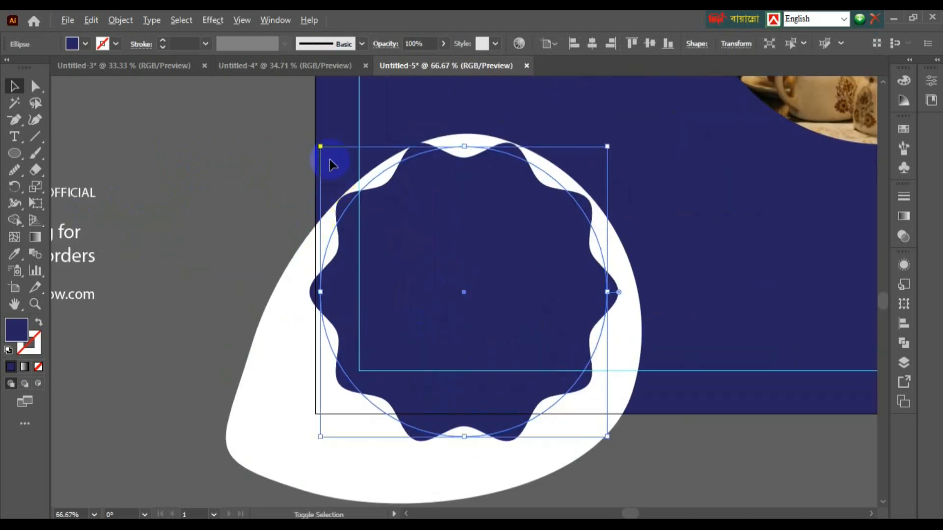
left_click_drag(320, 146, 368, 185)
left_click_drag(459, 246, 479, 245)
Step: Give the badge a Drop Shadow with Y offset 10 px and X offset -1 px
left_click(212, 19)
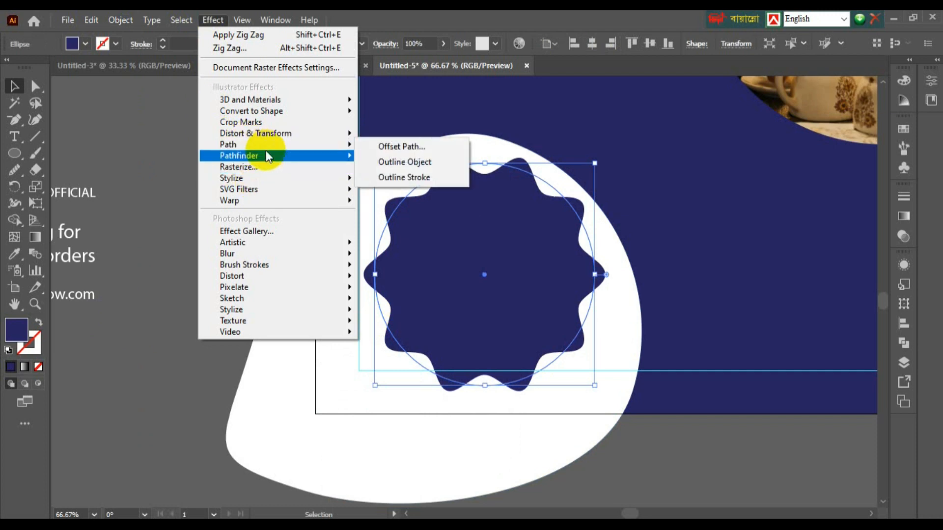
mouse_move(268, 155)
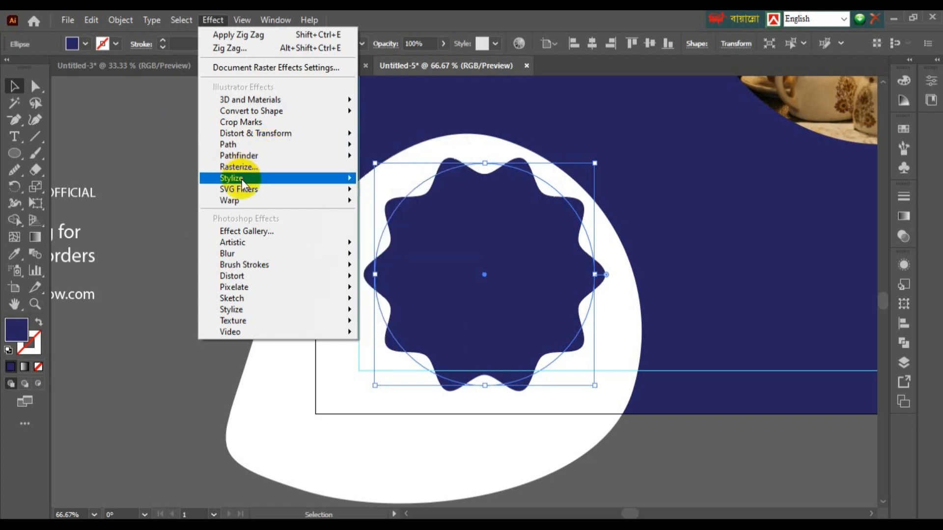
mouse_move(260, 178)
left_click(408, 180)
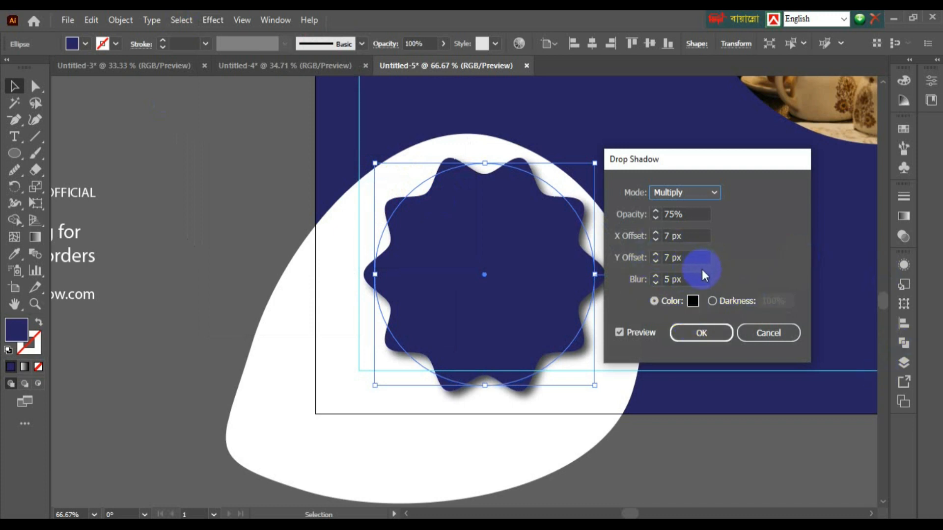
left_click(687, 258)
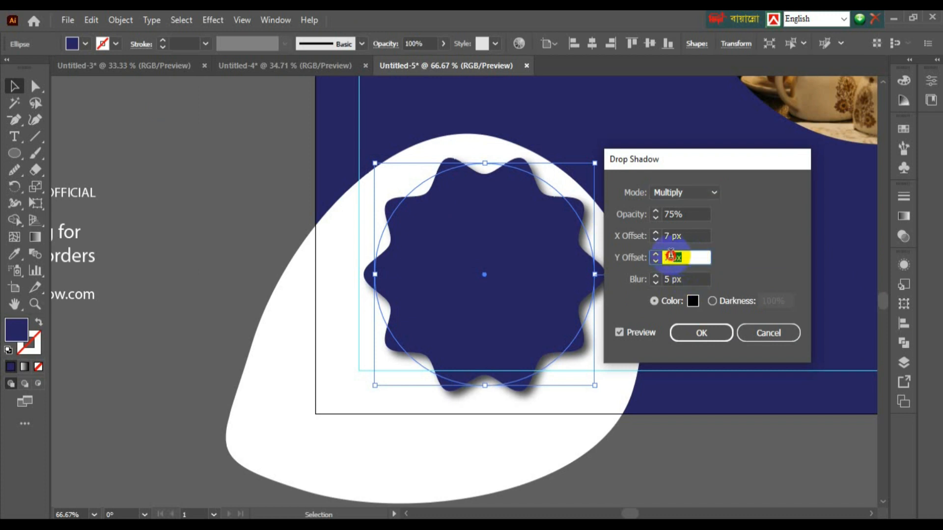
left_click(655, 254)
left_click(655, 255)
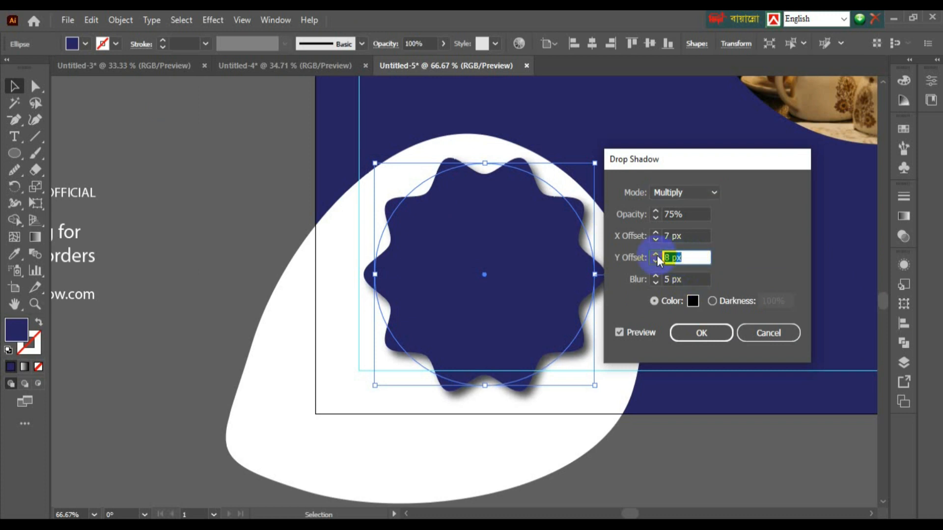
left_click(656, 254)
left_click(655, 254)
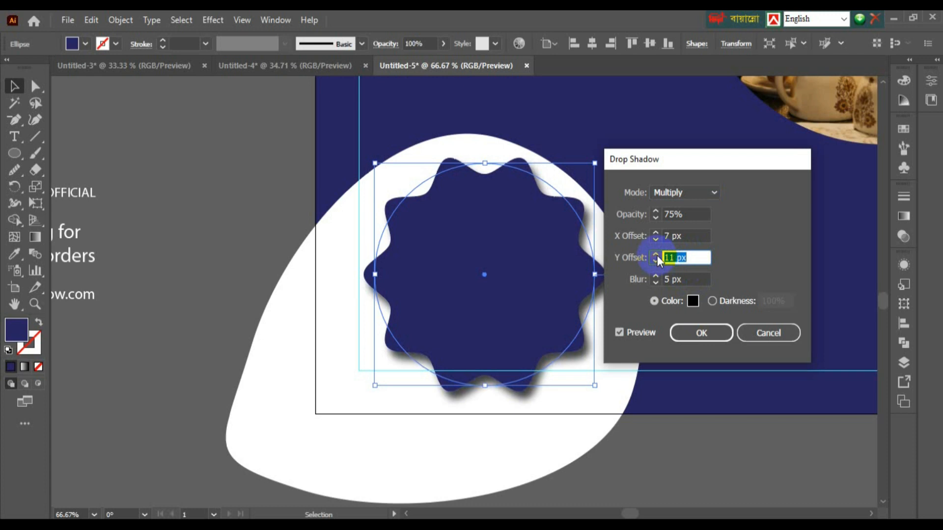
left_click(657, 259)
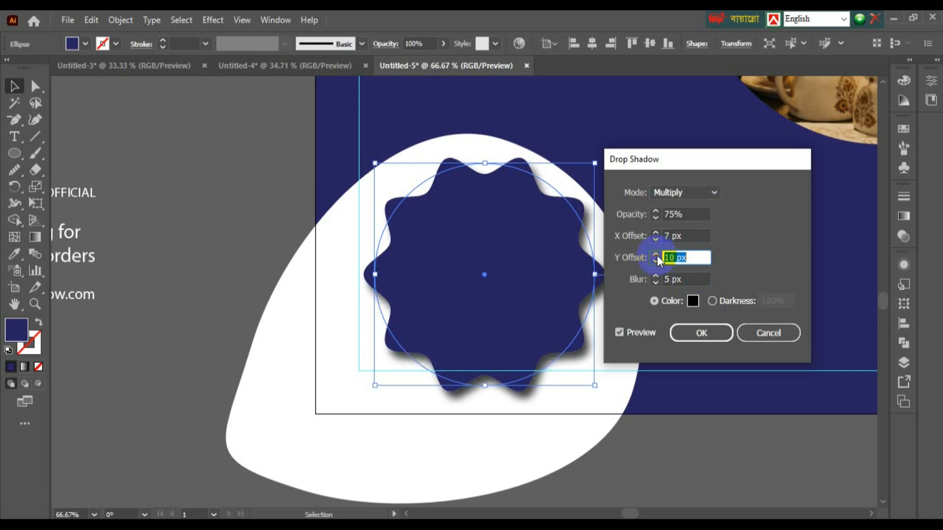
left_click(661, 231)
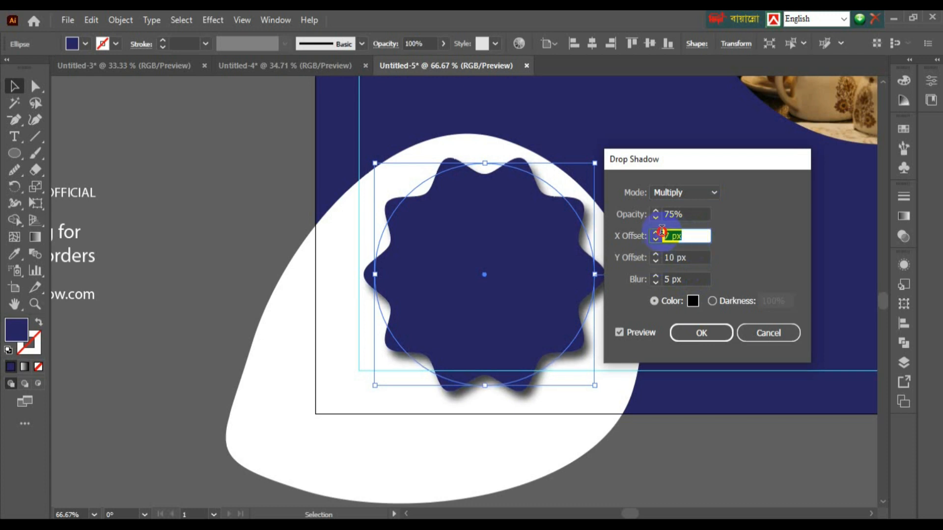
left_click(655, 232)
left_click(656, 232)
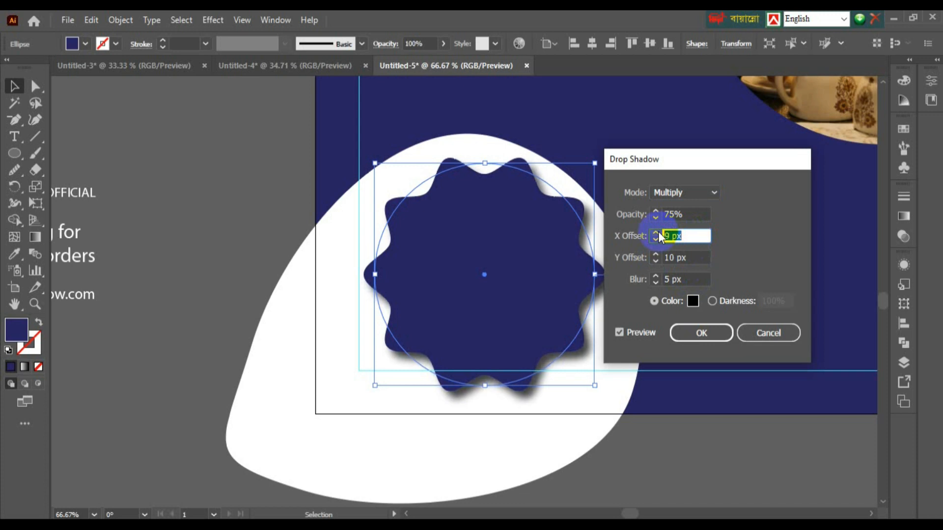
scroll(659, 233, "down", 11)
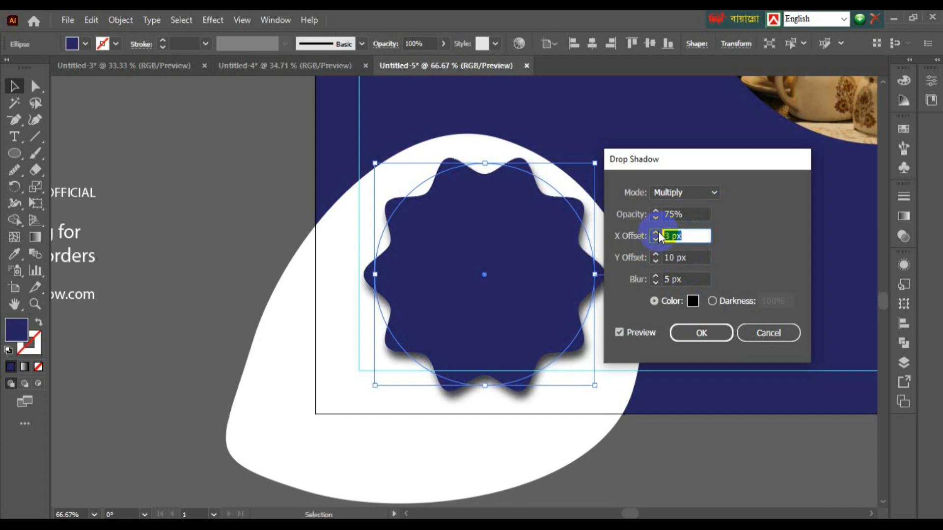
scroll(658, 237, "up", 2)
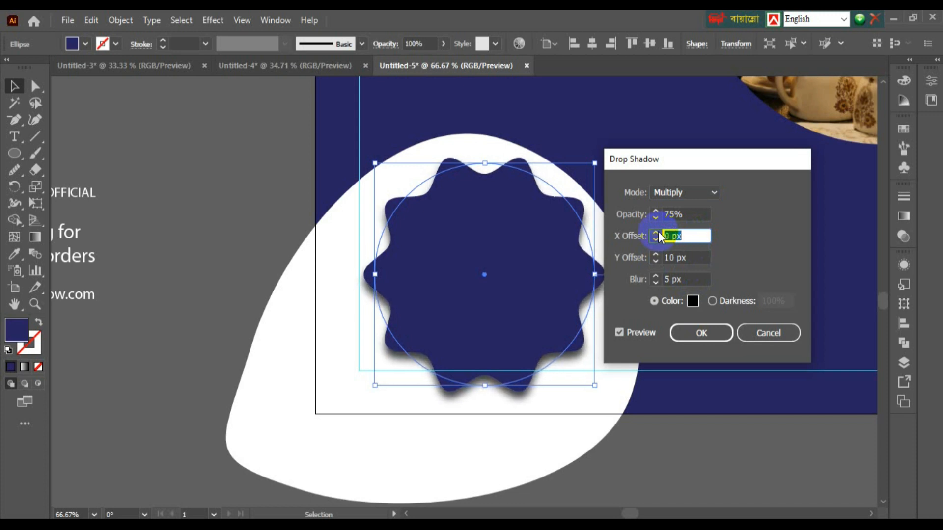
scroll(659, 237, "down", 2)
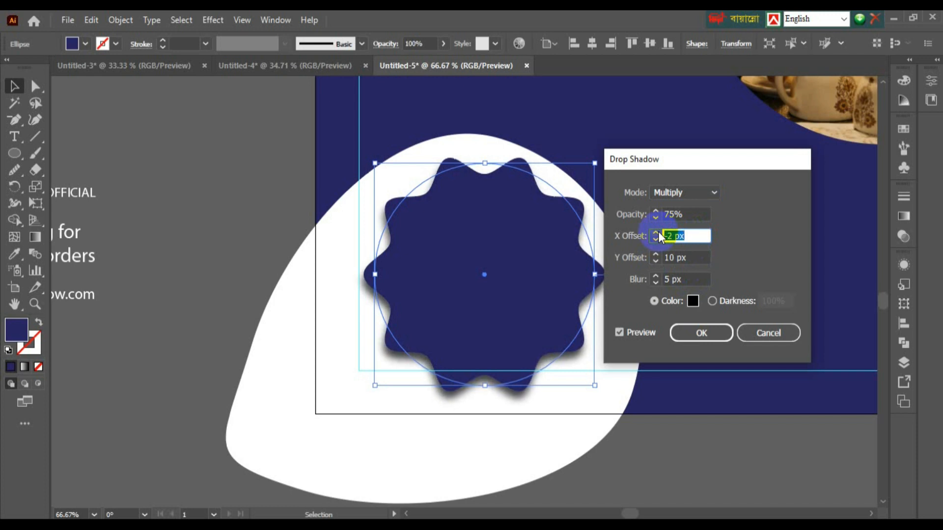
scroll(659, 237, "up", 1)
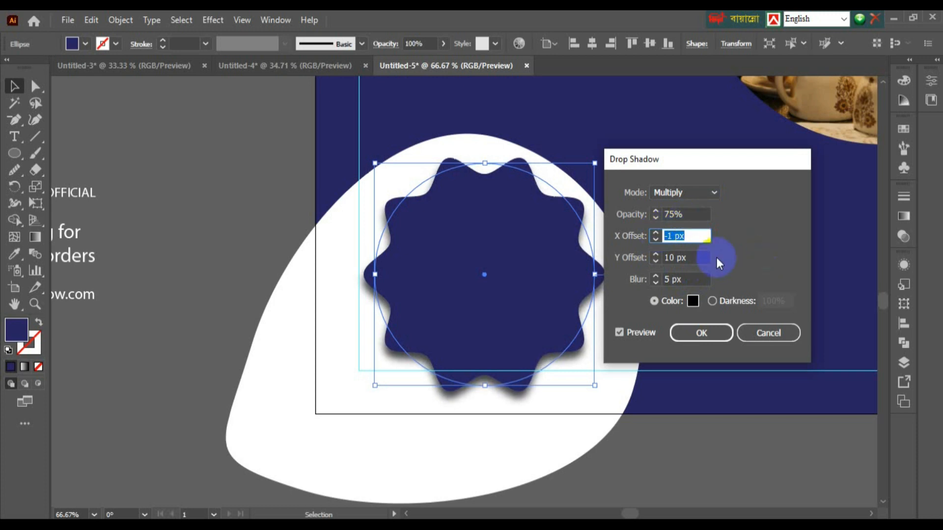
left_click(693, 334)
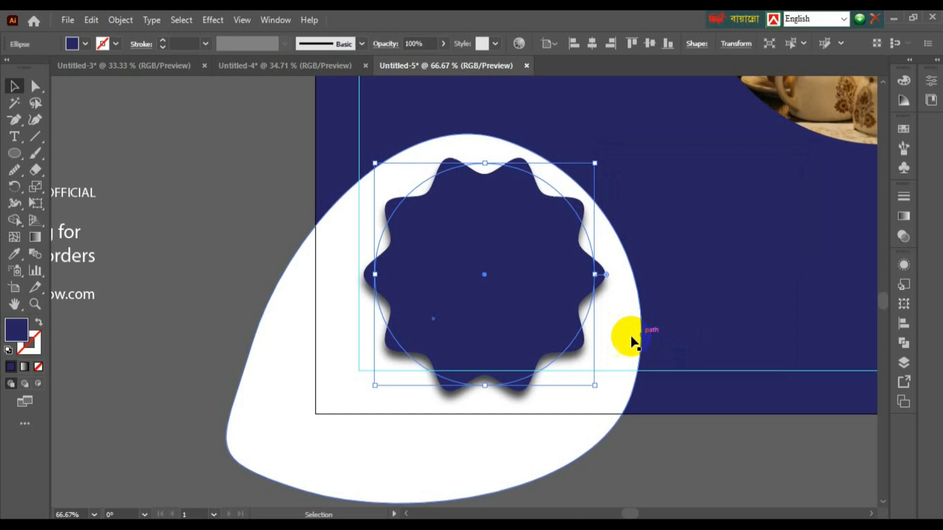
Step: Paste the $79.99 price text onto the badge
left_click(232, 371)
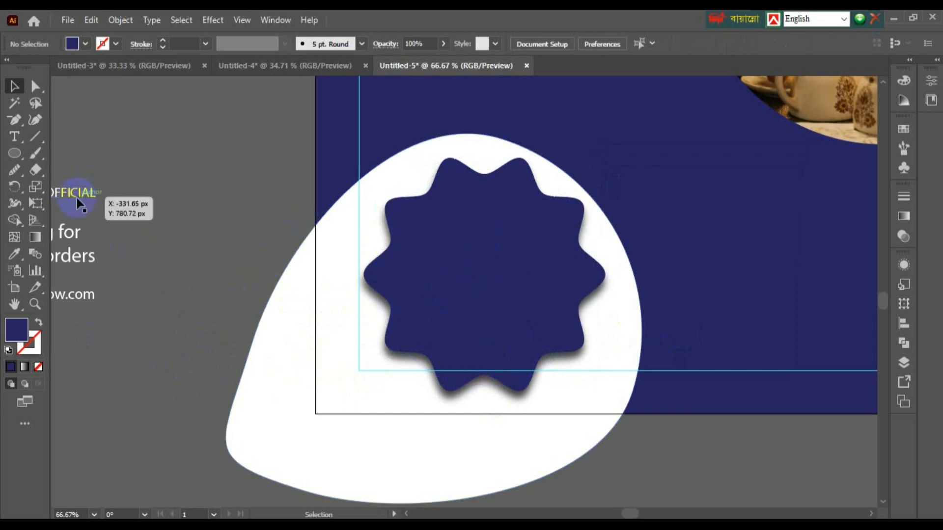
left_click(15, 137)
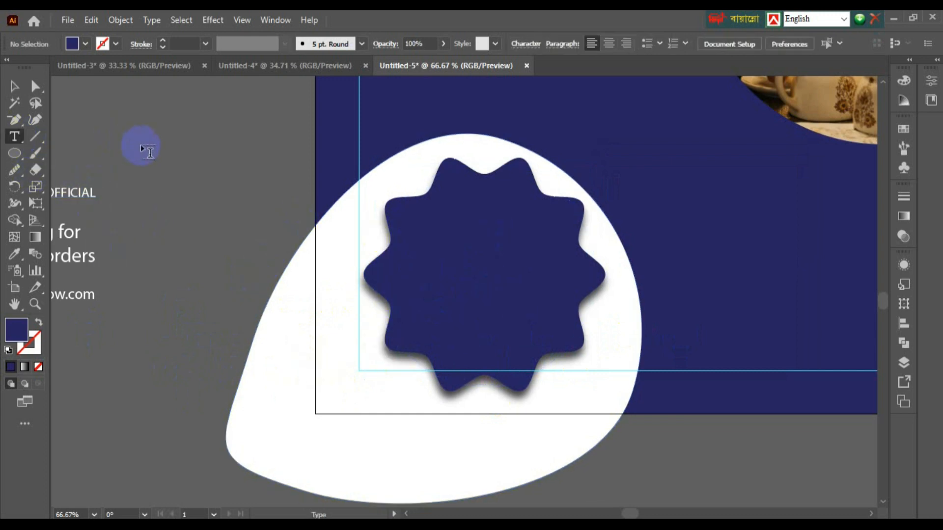
left_click(429, 231)
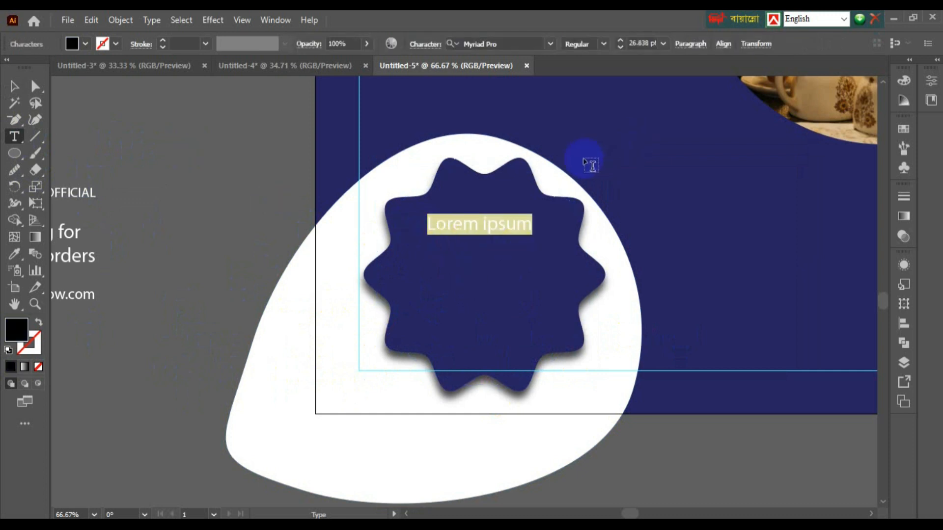
key("ctrl+v")
key("Escape")
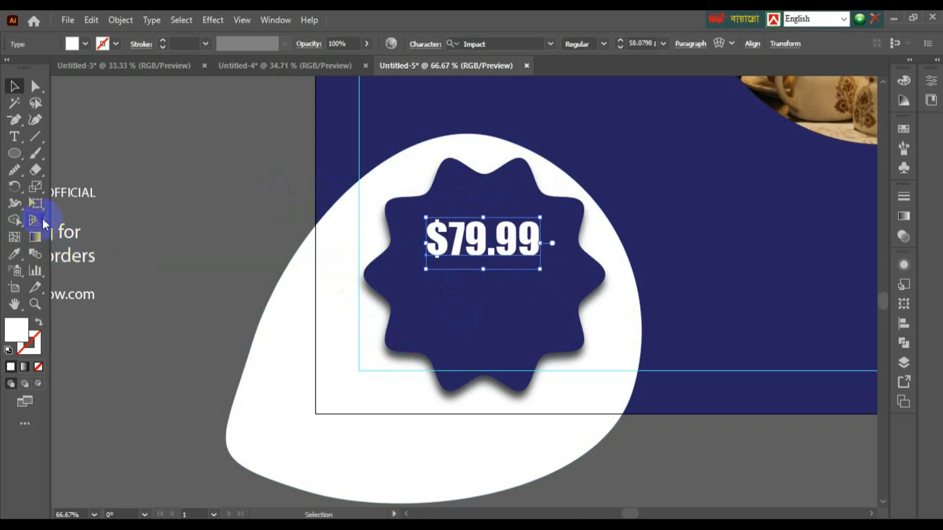
Step: Type ORDER NOW on the pasteboard and give it a white fill
left_click(14, 137)
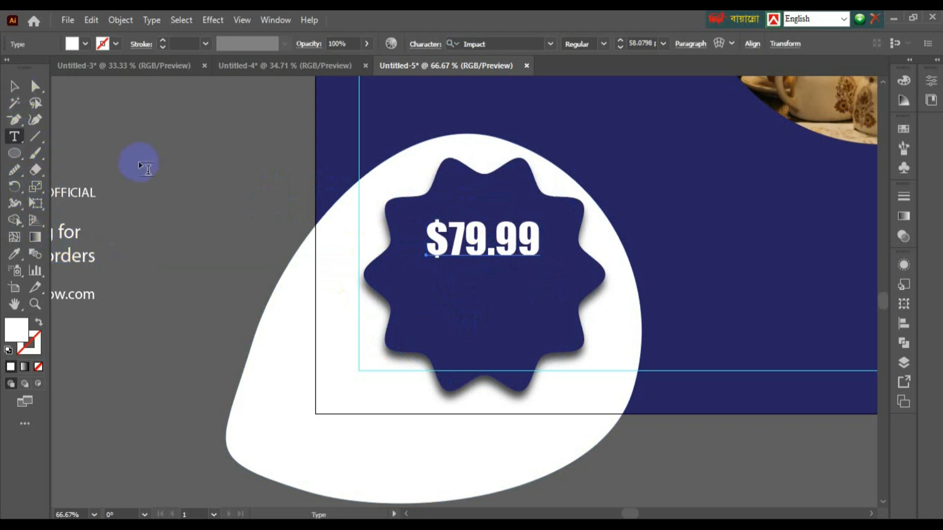
left_click(143, 164)
type("o")
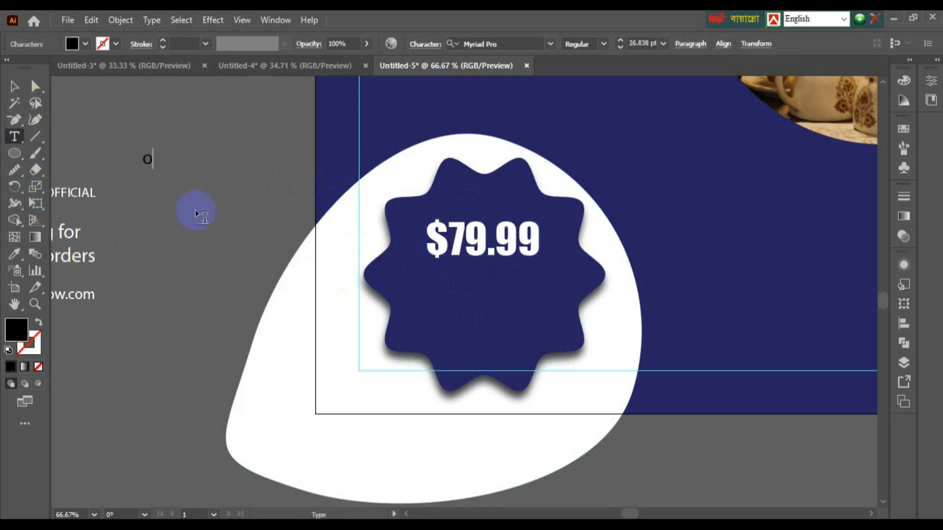
key("BackSpace")
type("ORDER NOW")
key("Escape")
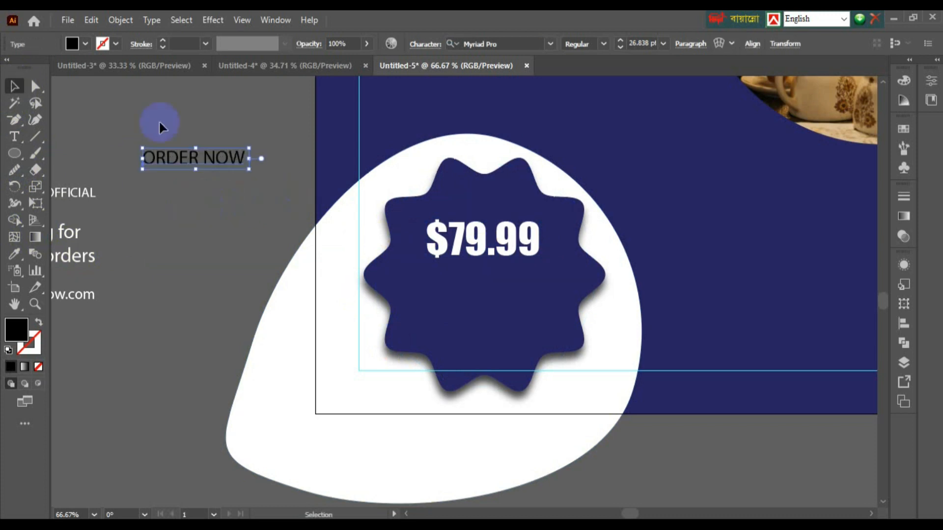
left_click(74, 46)
left_click(28, 67)
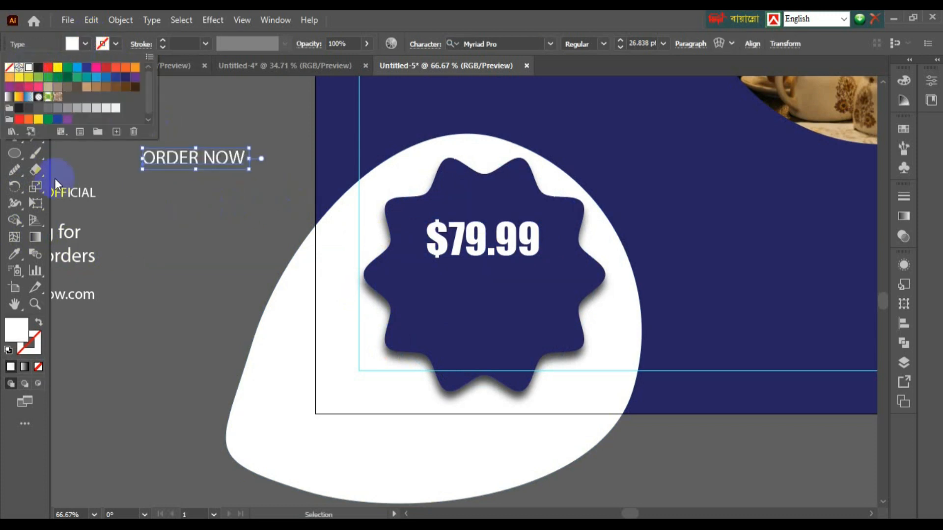
Step: Centre ORDER NOW on the badge just beneath the $79.99 price
left_click_drag(166, 168, 456, 314)
left_click_drag(466, 242, 405, 242)
mouse_move(473, 282)
left_mouse_down()
mouse_move(467, 267)
mouse_move(473, 279)
left_mouse_up()
left_click_drag(476, 319, 477, 313)
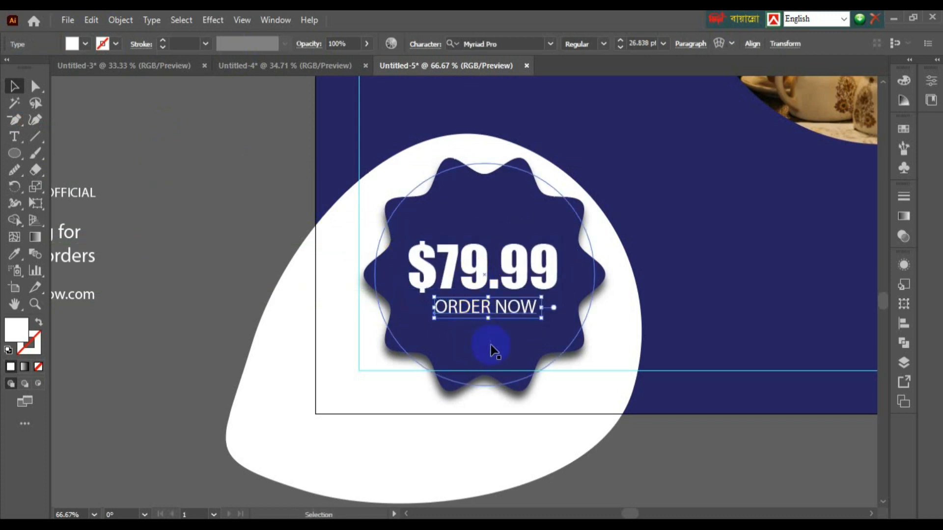
left_click(205, 384)
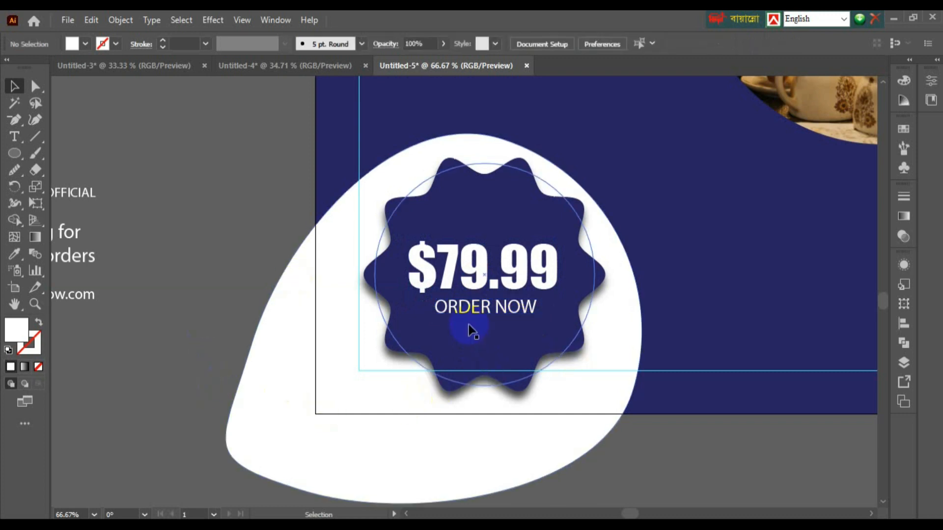
key("ctrl+minus")
key("ctrl+minus")
key("ctrl+minus")
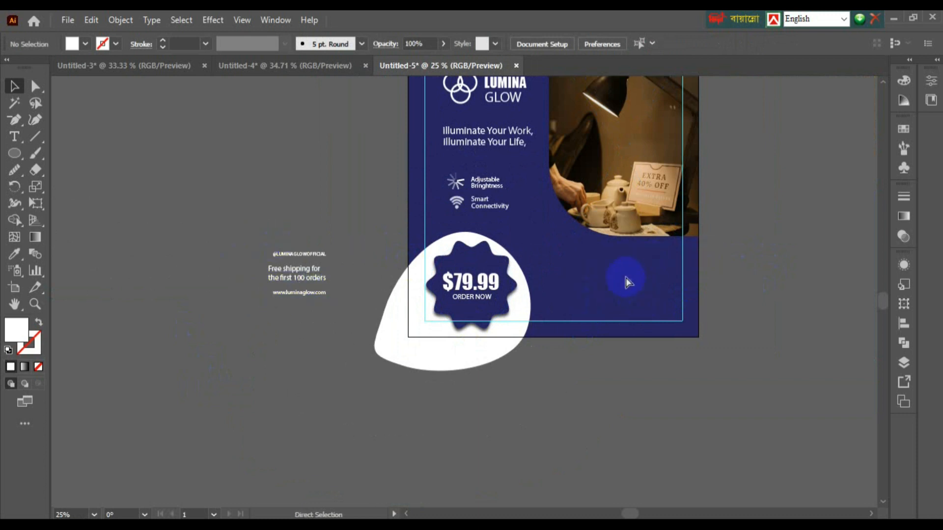
Step: Draw a white rectangle to the right of the price badge and round its corners
key("ctrl+plus")
key("ctrl+plus")
left_click_drag(629, 267, 276, 327)
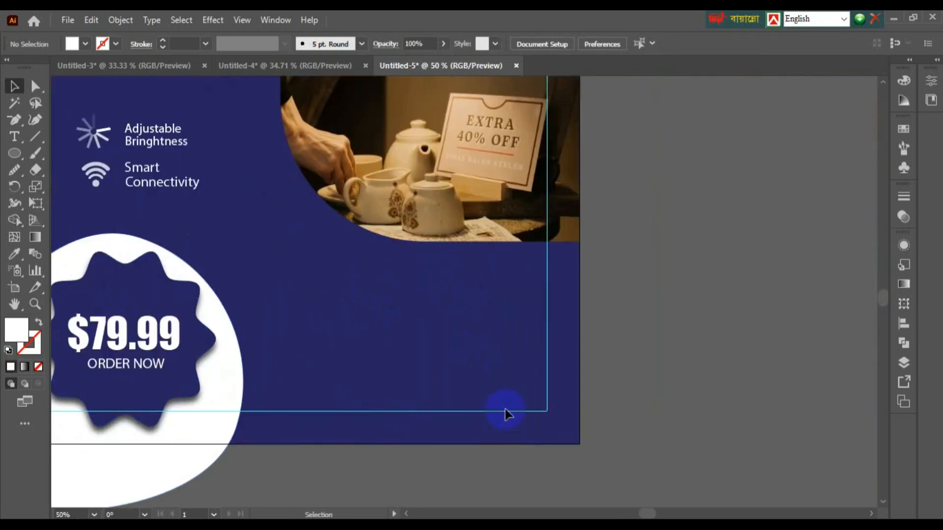
left_click(14, 153)
left_click(60, 156)
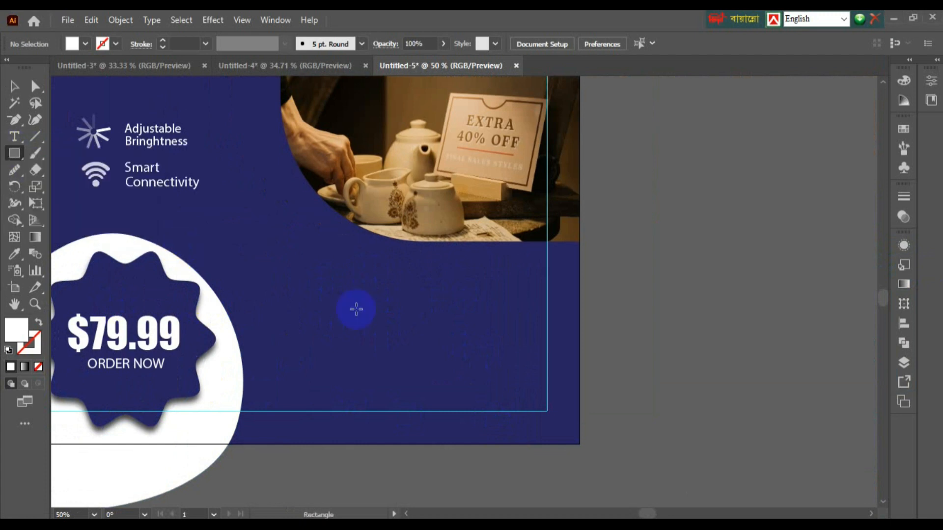
left_click_drag(292, 287, 531, 363)
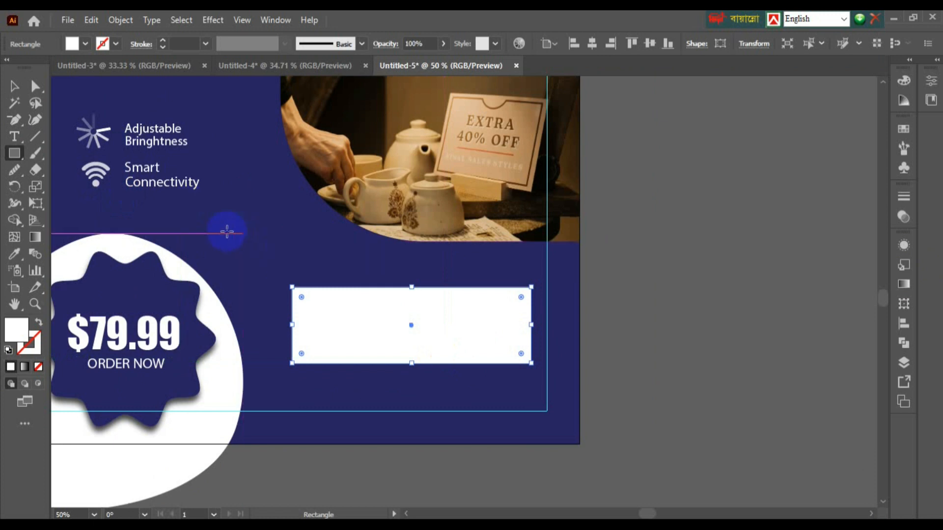
key("v")
left_click_drag(346, 326, 381, 338)
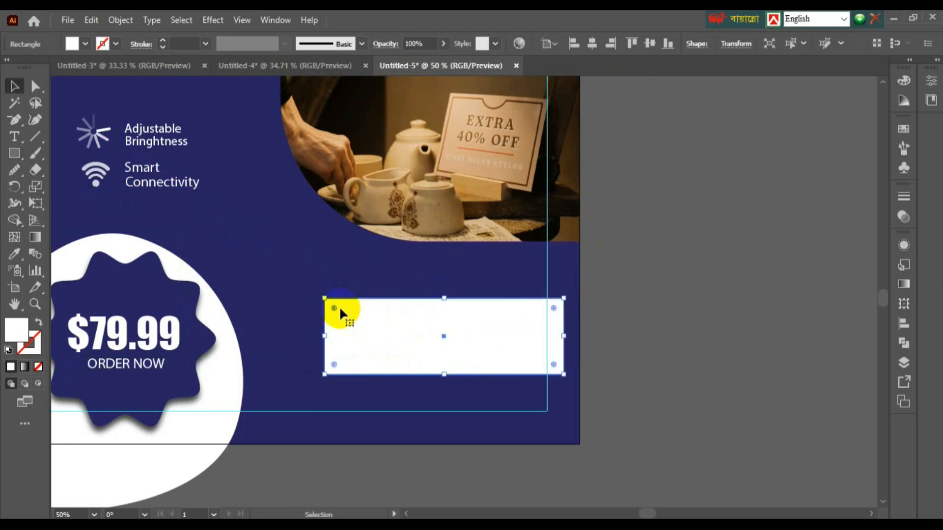
left_click_drag(335, 307, 353, 320)
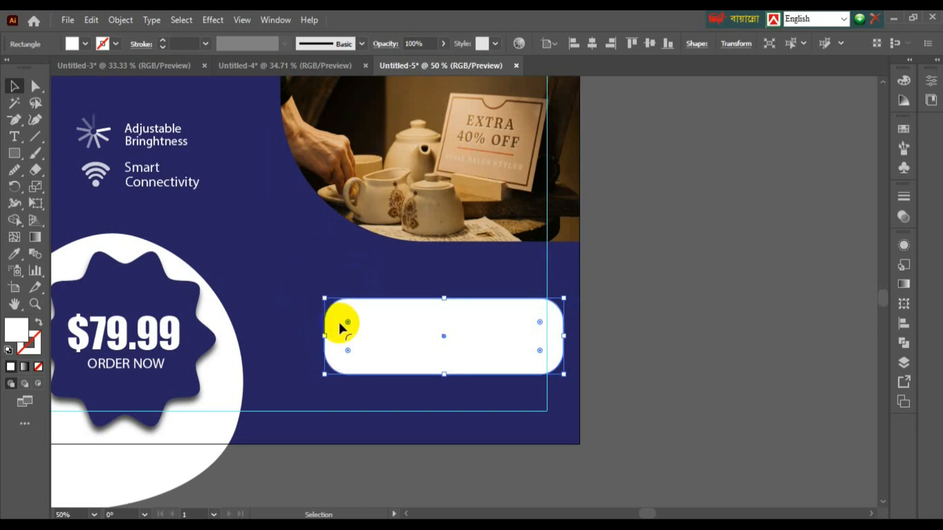
Step: Apply a Gaussian Blur of about 65 px radius to the white rounded rectangle
left_click(221, 20)
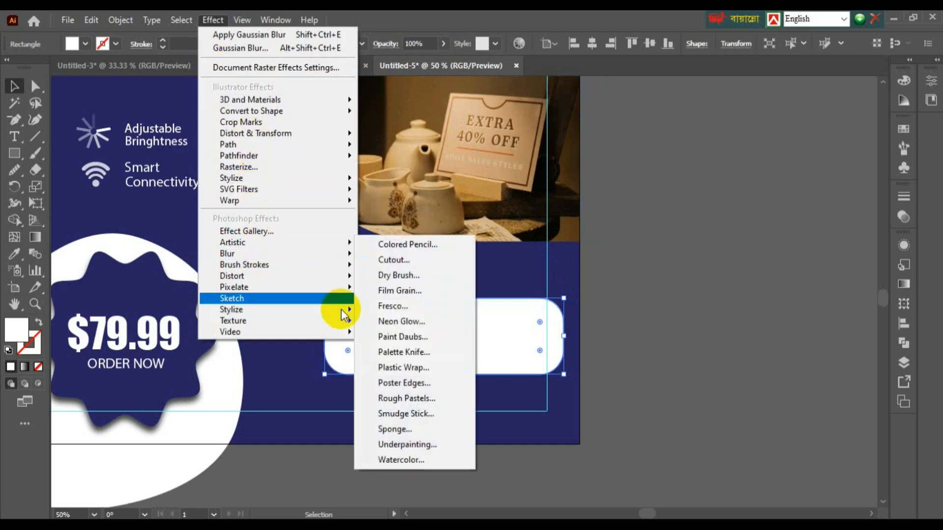
mouse_move(299, 254)
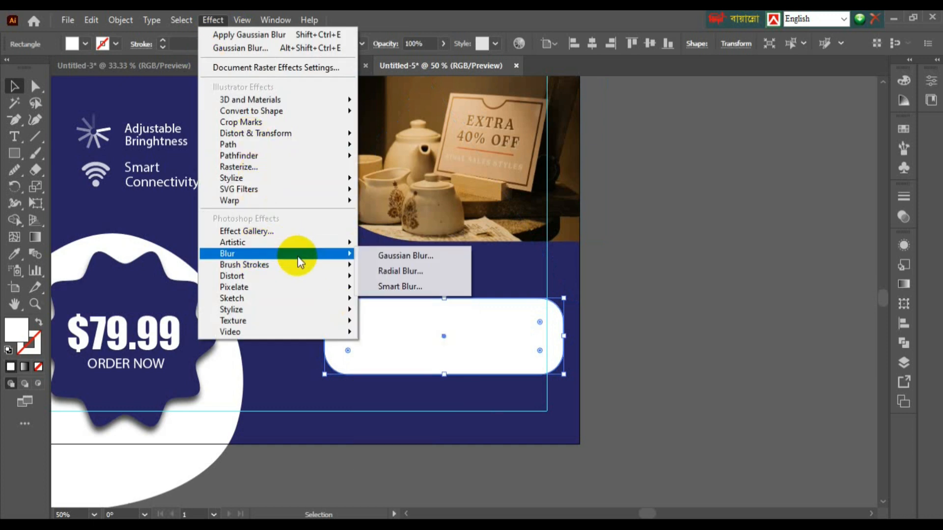
left_click(386, 258)
left_click_drag(441, 251, 466, 251)
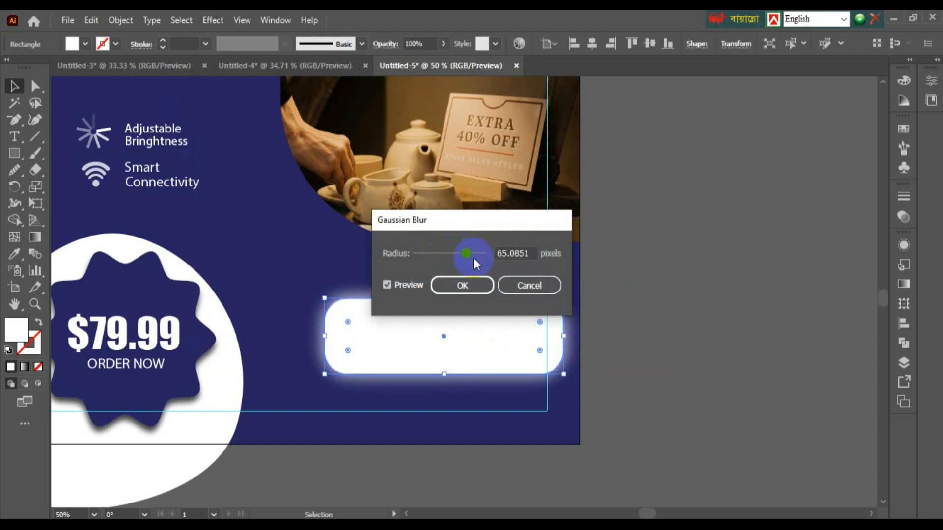
left_click(468, 283)
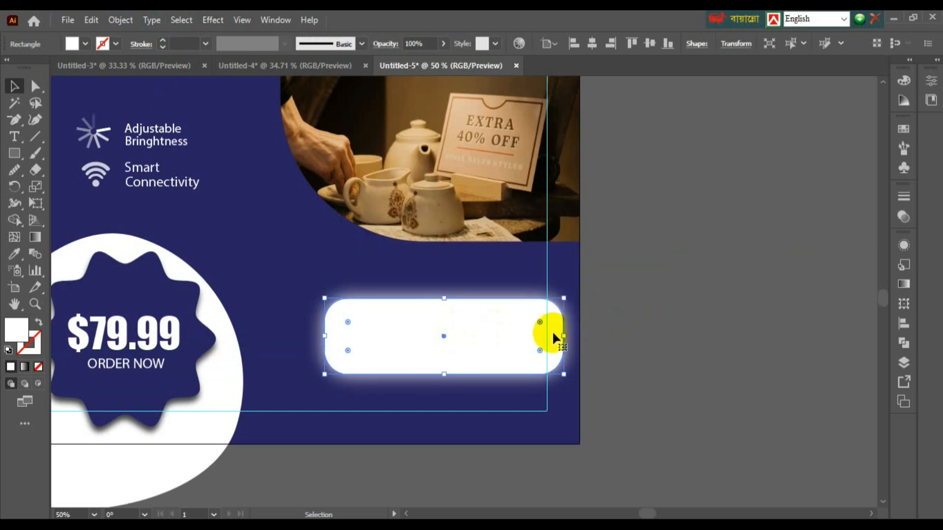
key("a")
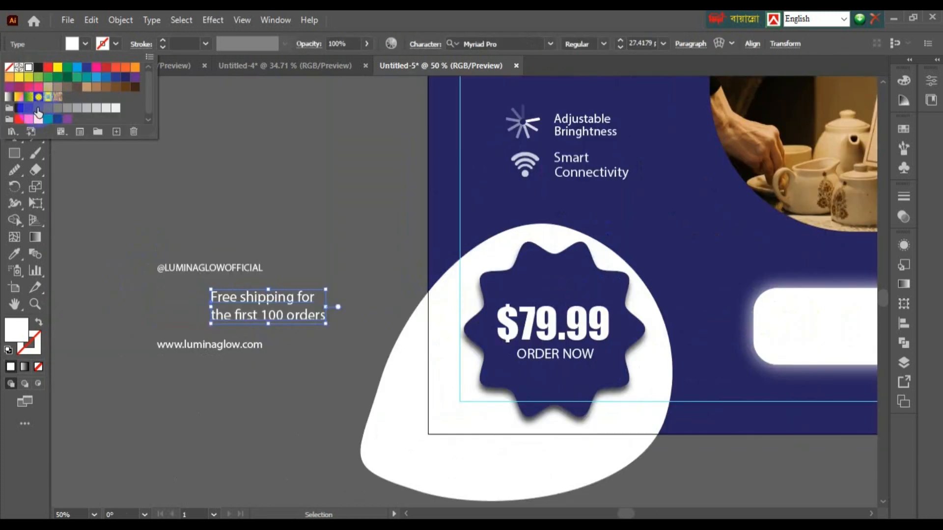
Step: Make the shipping text dark grey and move it onto the white button
left_click(114, 142)
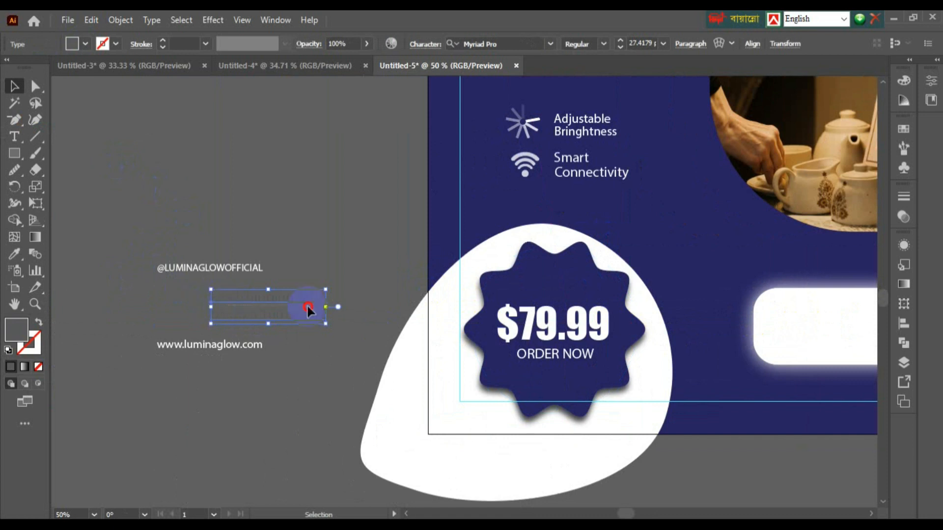
left_click(761, 319, "shift")
left_click(402, 338, "shift")
left_click(246, 193)
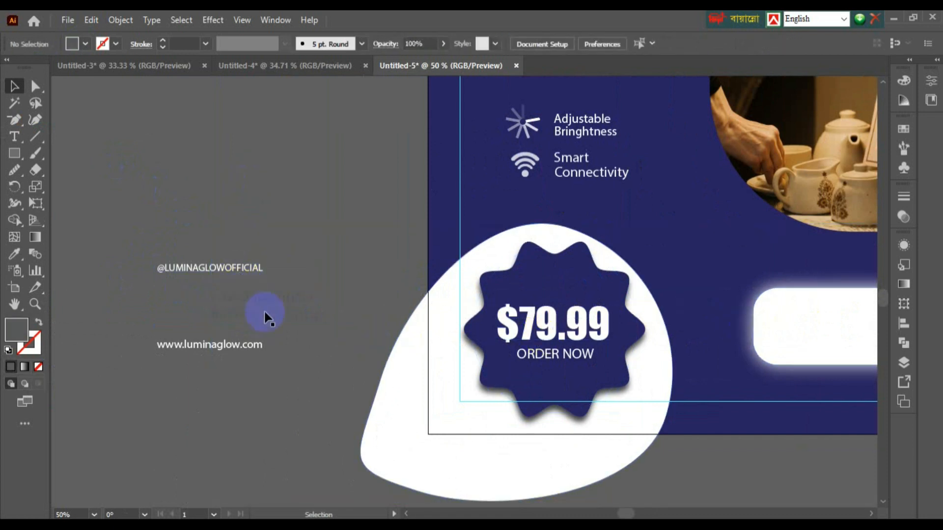
left_click_drag(265, 312, 846, 338)
left_click_drag(441, 311, 63, 210)
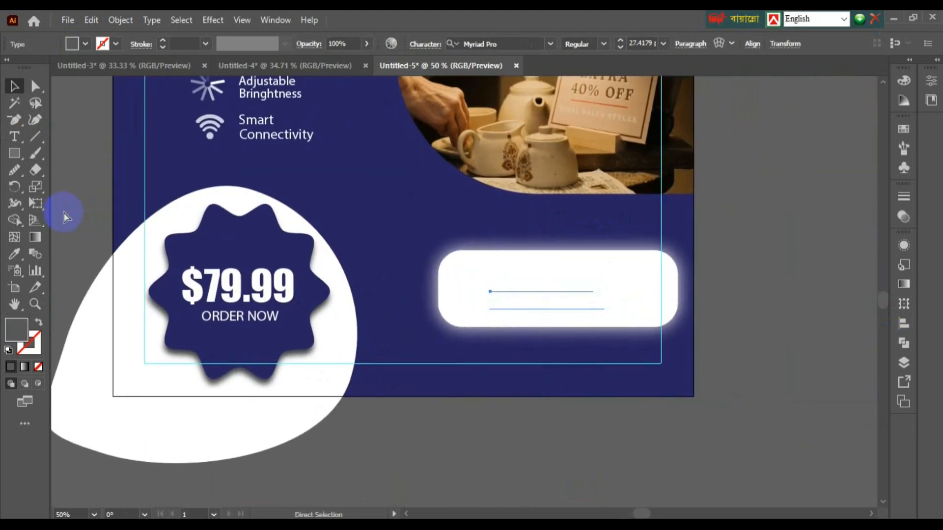
Step: Enlarge the 'Free shipping for the first 100 orders!' text to about 39 pt inside the button
key("space")
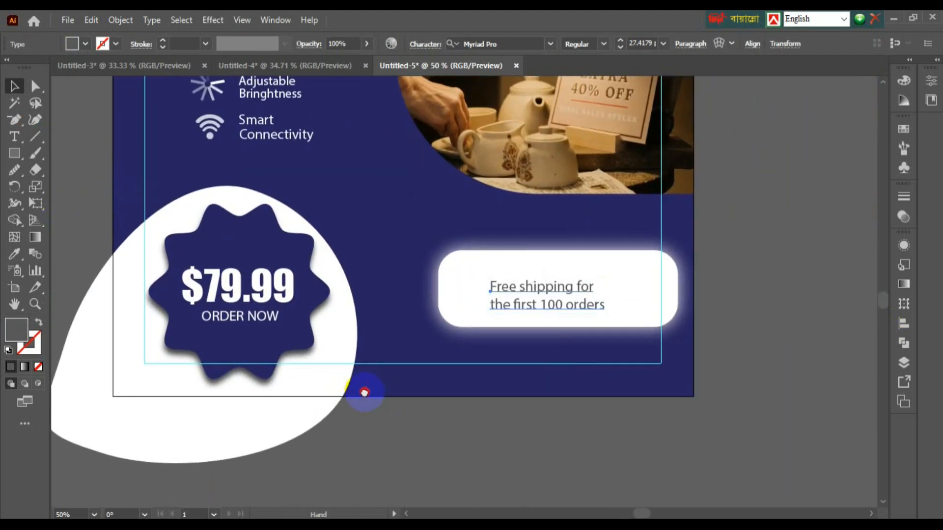
left_click_drag(364, 393, 296, 385)
key("ctrl+minus")
key("ctrl+minus")
key("ctrl+equal")
key("ctrl+equal")
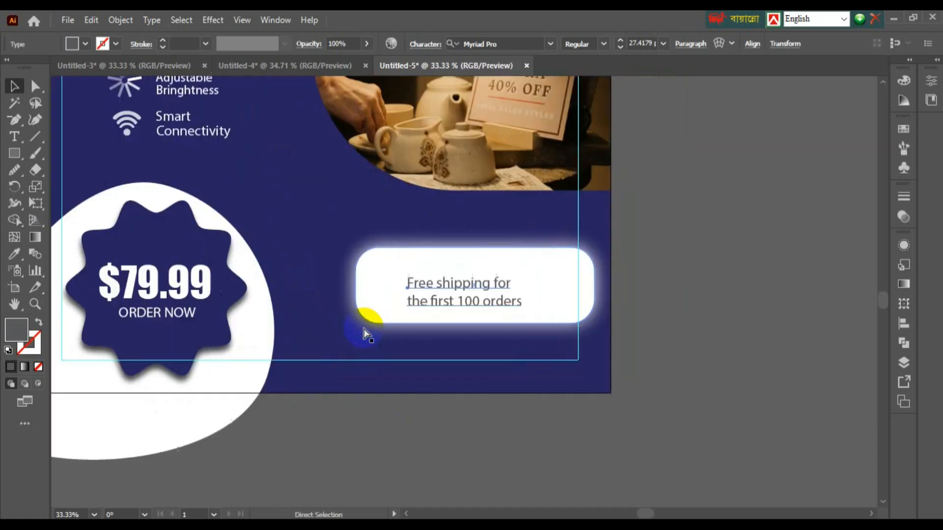
key("ctrl+equal")
key("ctrl+equal")
key("ctrl+equal")
key("ctrl+equal")
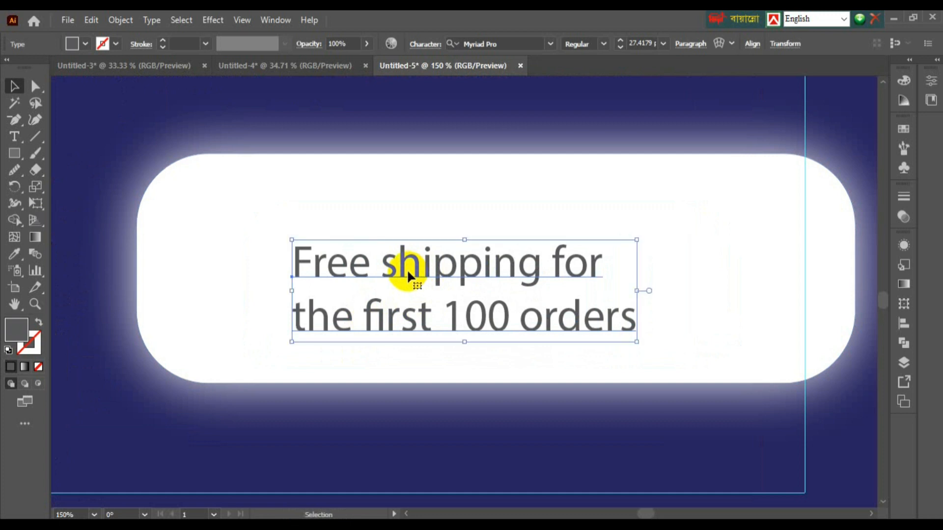
left_click(448, 242)
left_click(452, 263)
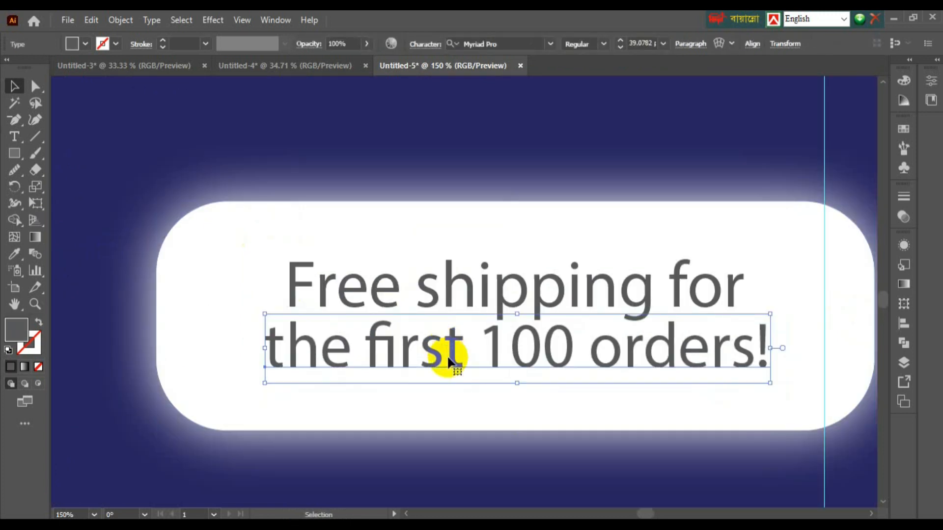
key("ctrl+minus")
key("ctrl+minus")
key("ctrl+minus")
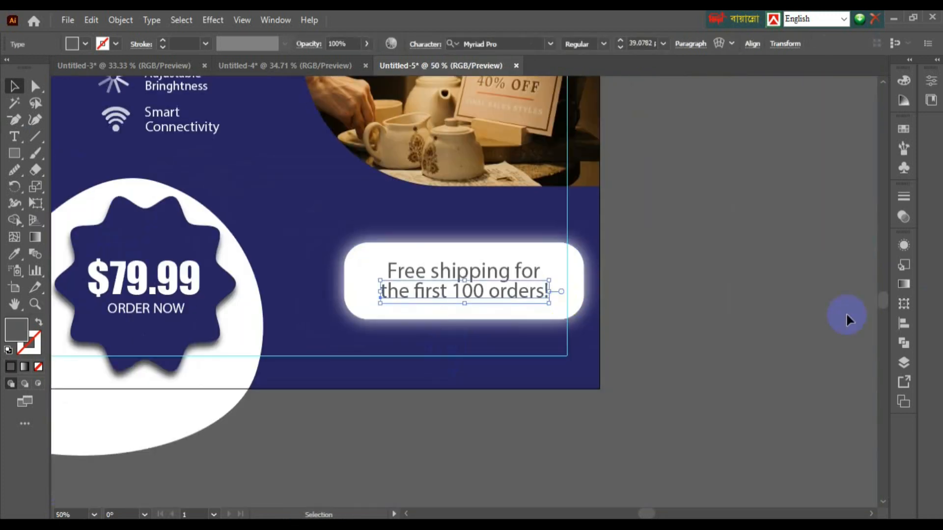
left_click(802, 323)
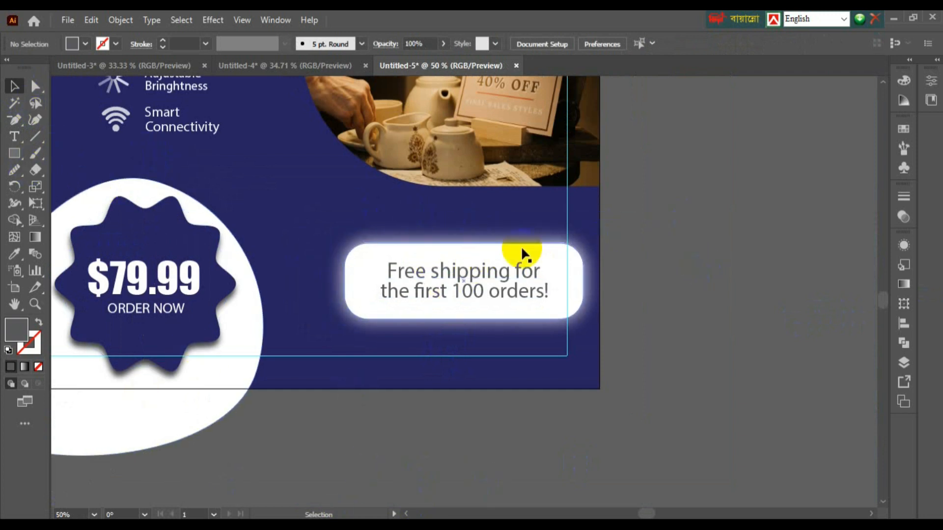
scroll(432, 219, "left", 6)
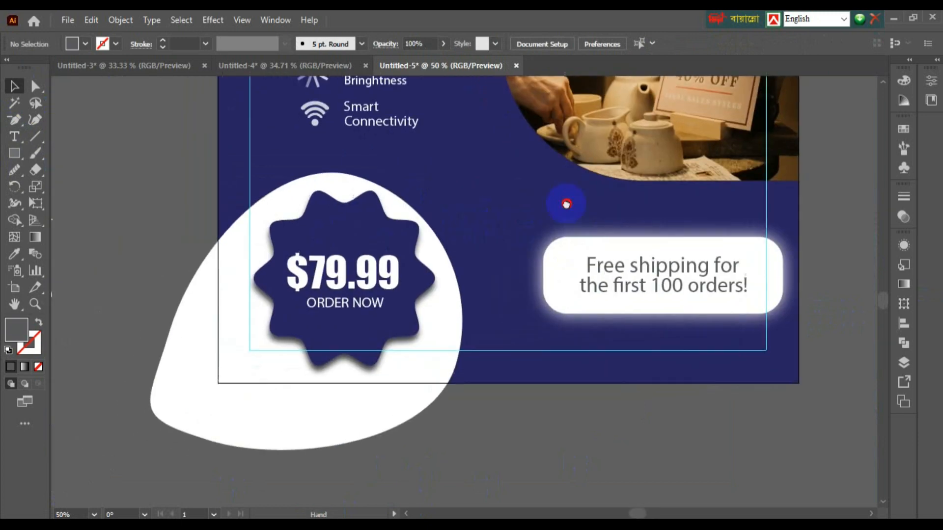
scroll(196, 211, "left", 4)
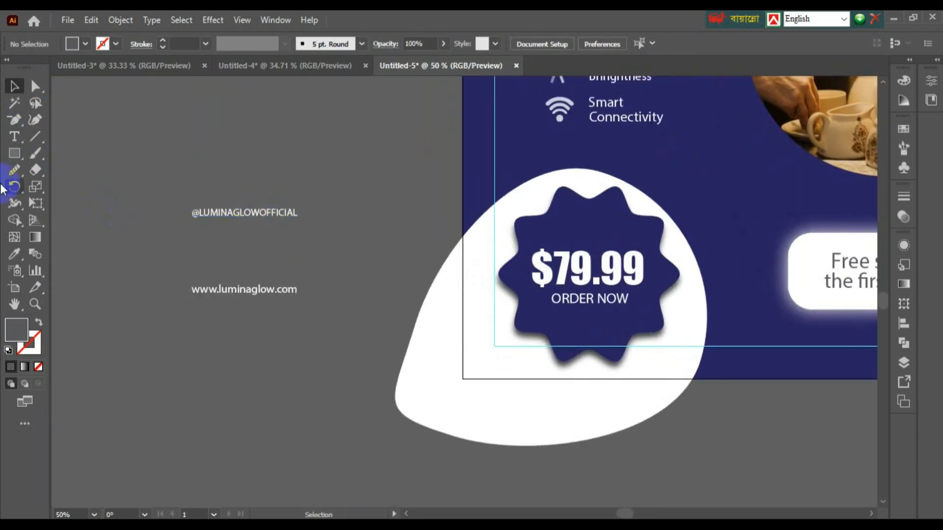
left_click(15, 153)
left_click_drag(175, 207, 320, 228)
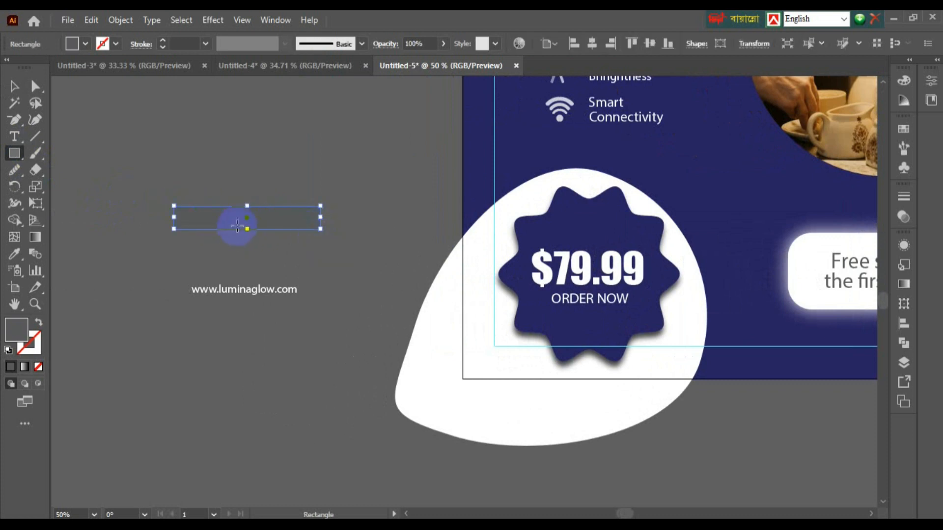
key("ctrl+equal")
key("ctrl+equal")
key("ctrl+equal")
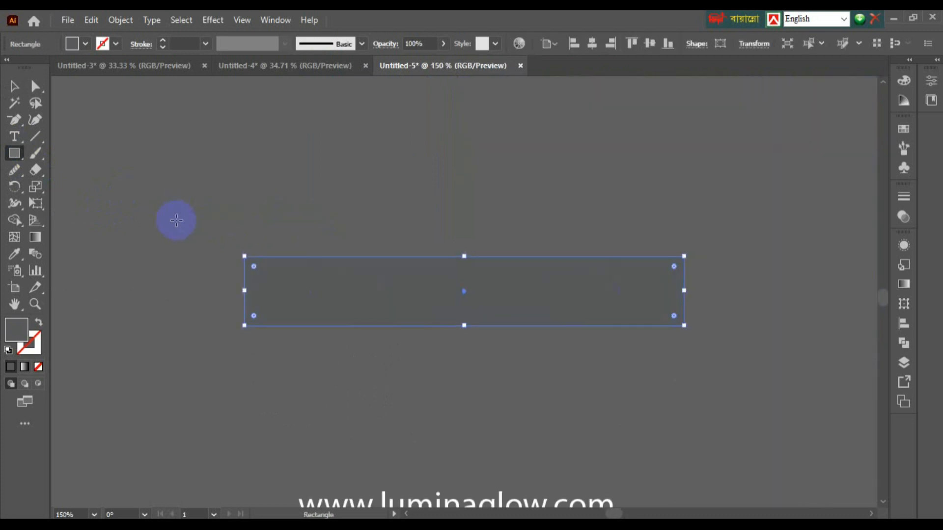
left_click_drag(254, 266, 281, 285)
left_click_drag(295, 384, 143, 363)
key("ctrl+minus")
key("ctrl+minus")
key("ctrl+minus")
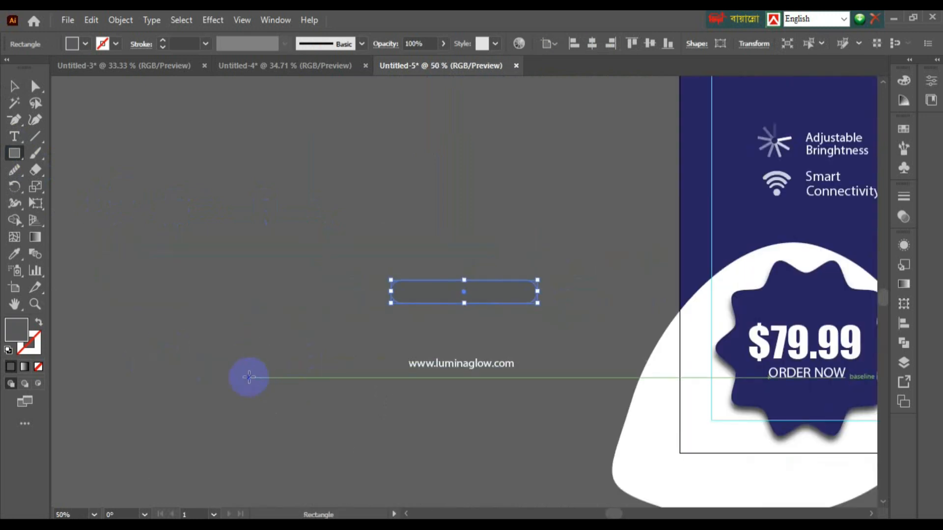
Step: Fill the pill with the poster's navy, align it over the handle and send it behind
key("i")
left_click(734, 227)
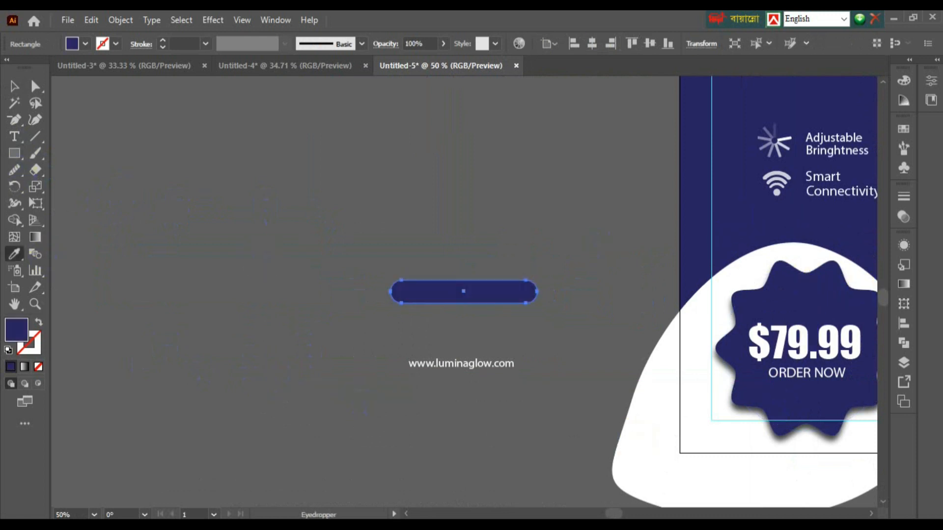
key("ctrl")
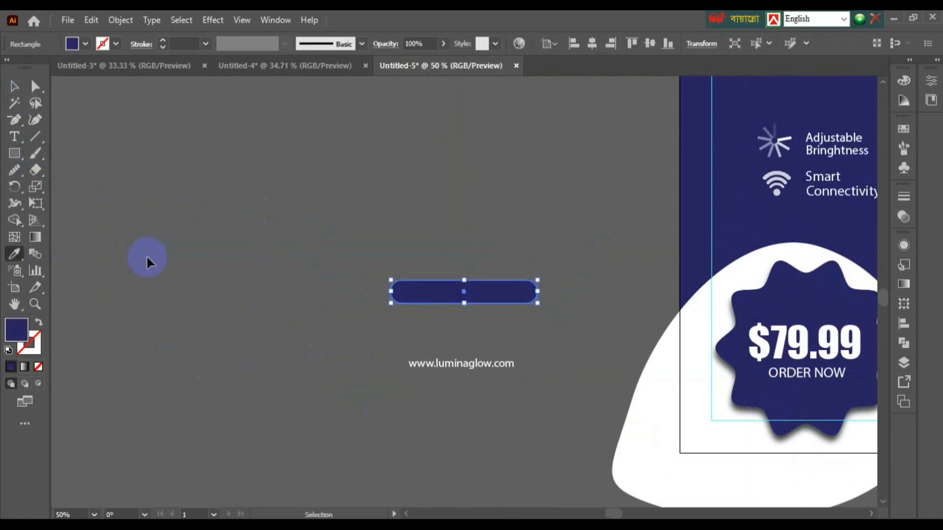
key("ctrl+plus")
key("ctrl+plus")
key("ctrl+plus")
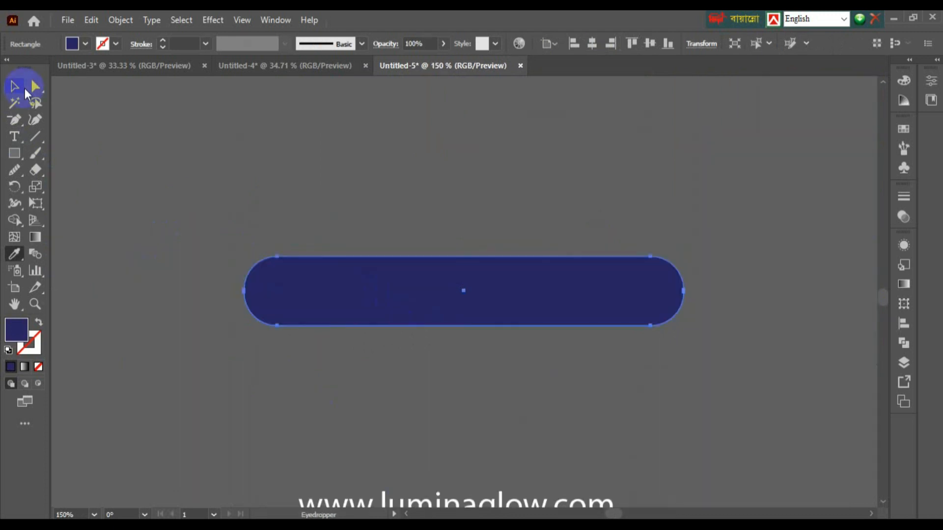
key("v")
mouse_move(317, 295)
left_mouse_down()
mouse_move(303, 265)
mouse_move(349, 252)
mouse_move(341, 236)
mouse_move(333, 301)
left_mouse_up()
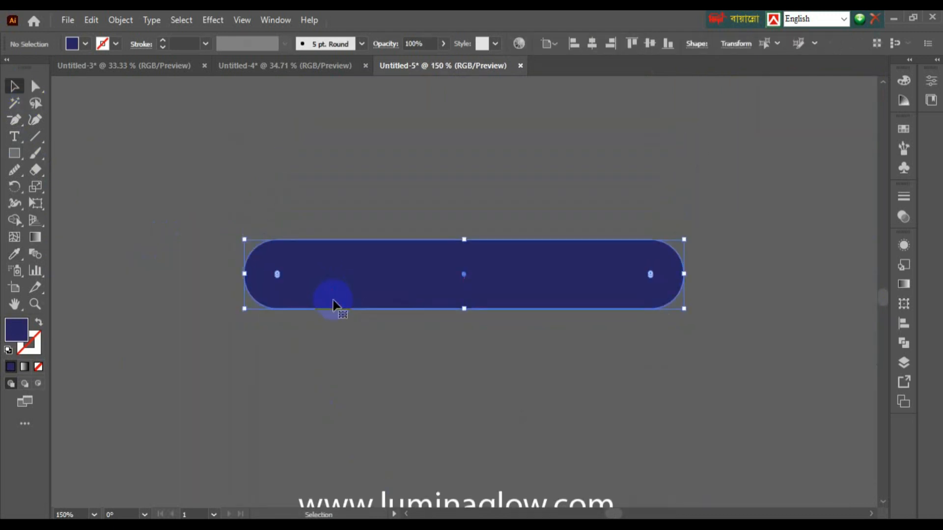
key("ctrl+shift+bracketleft")
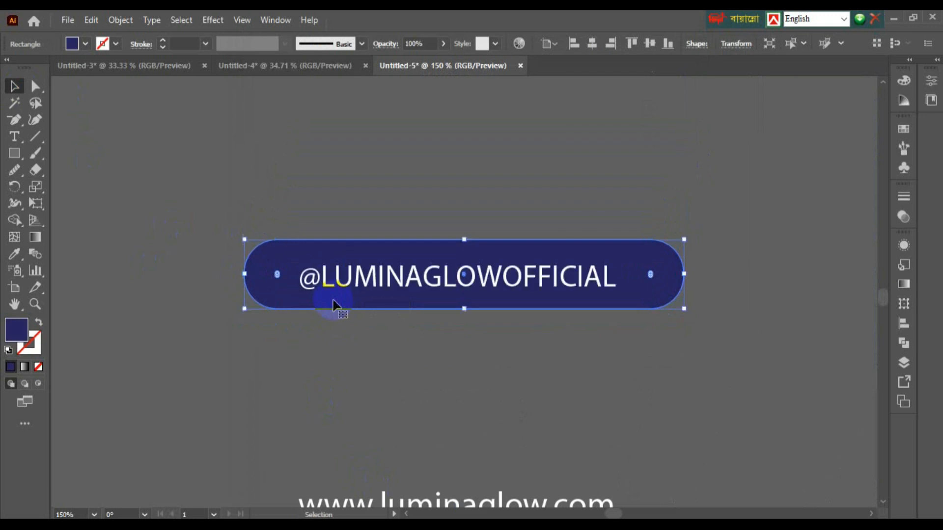
left_click(324, 329)
key("ctrl+minus")
key("ctrl+minus")
key("ctrl+minus")
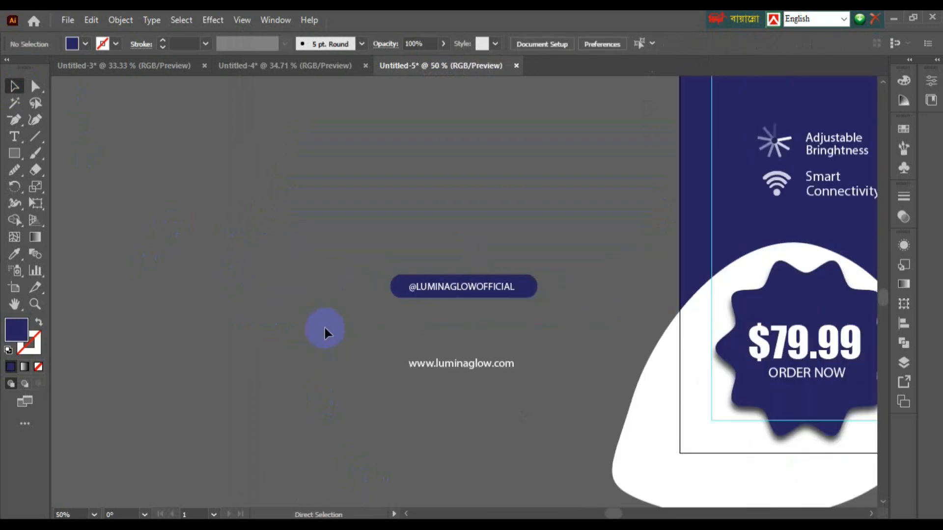
left_click(490, 309)
Step: Move the handle pill onto the poster and centre it above the shipping button
left_click_drag(490, 309, 641, 345)
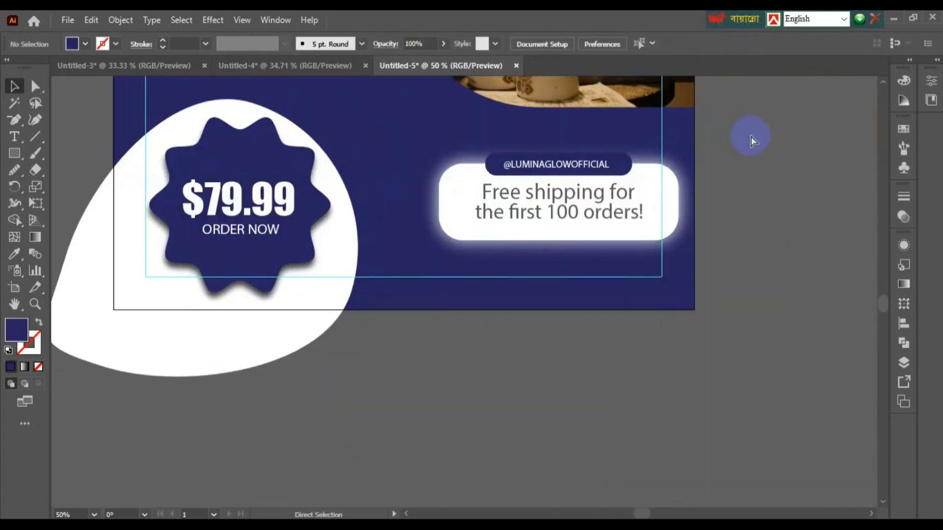
key("ctrl+plus")
key("ctrl+plus")
key("ctrl+plus")
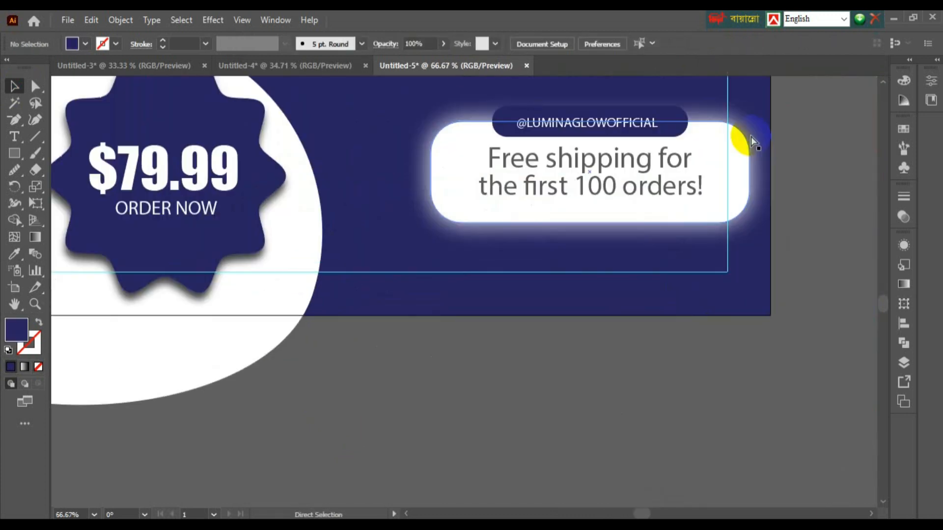
left_click_drag(668, 105, 646, 280)
left_click_drag(578, 291, 617, 294)
key("ctrl+minus")
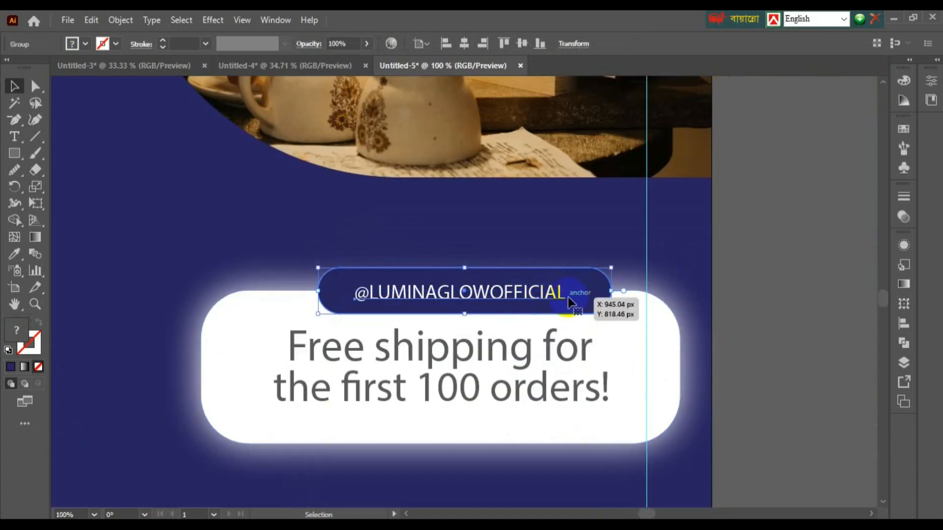
left_click_drag(539, 293, 529, 292)
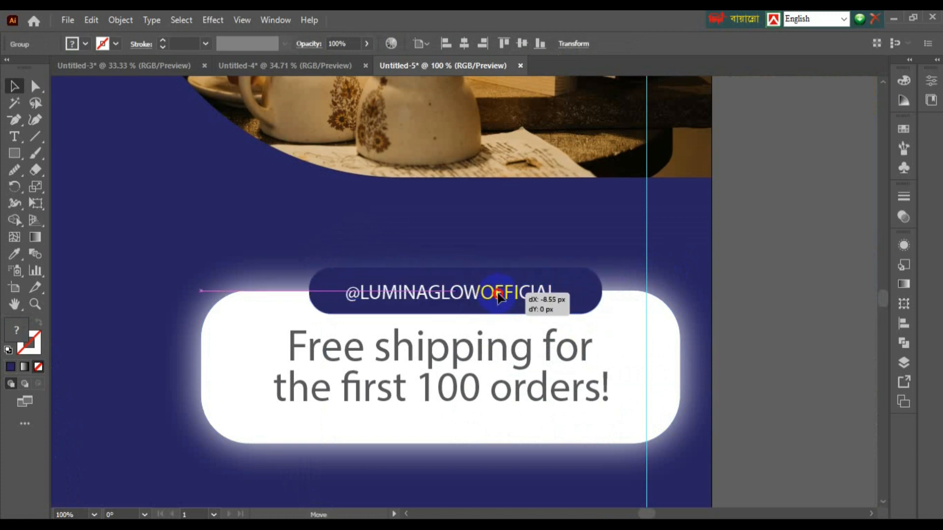
Step: Nudge the handle pill slightly left and the shipping pill right, then zoom out to 12.5%
left_click(752, 236)
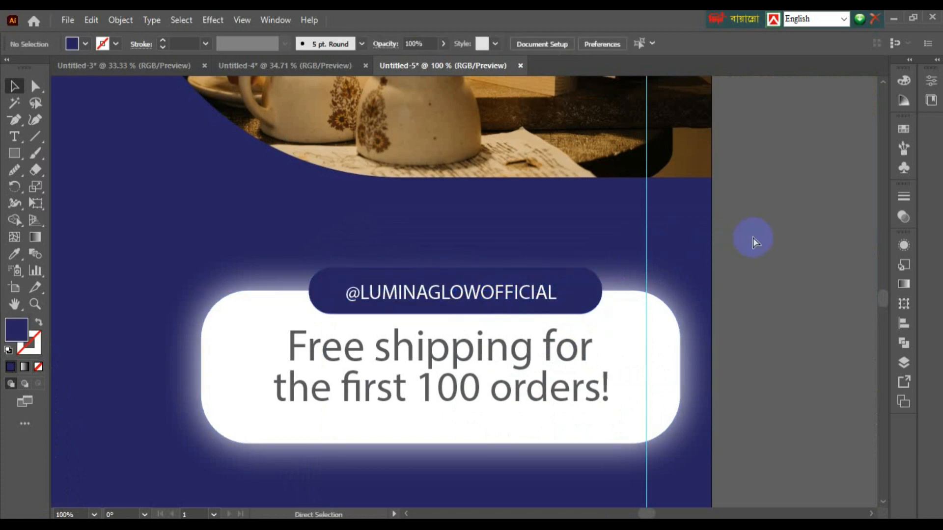
key("ctrl+minus")
key("ctrl+minus")
key("ctrl+minus")
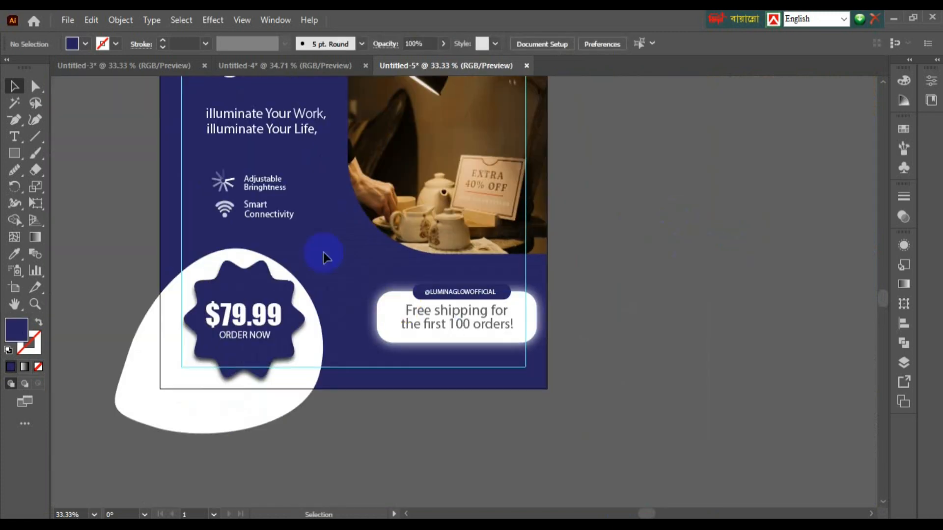
left_click_drag(465, 294, 470, 294)
left_click(584, 281)
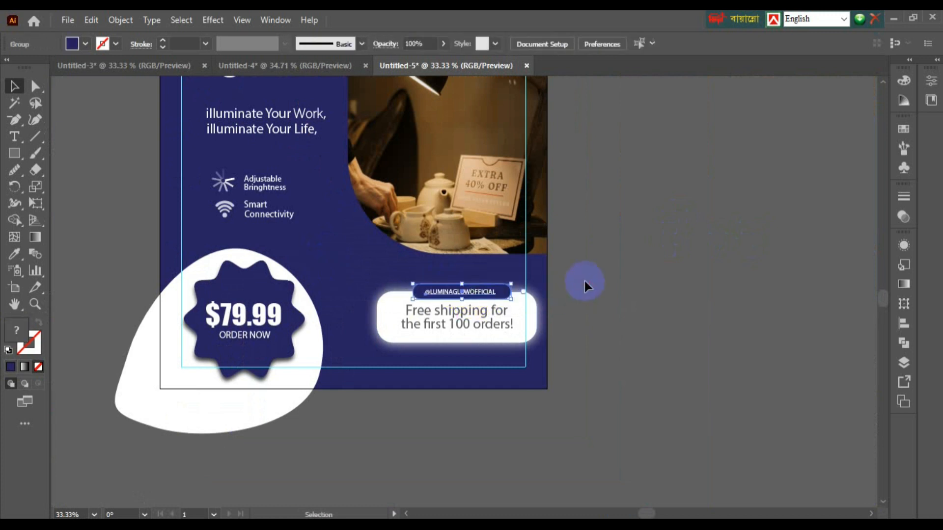
left_click(199, 384)
left_click(259, 464)
key("ctrl+minus")
key("ctrl+minus")
key("ctrl+minus")
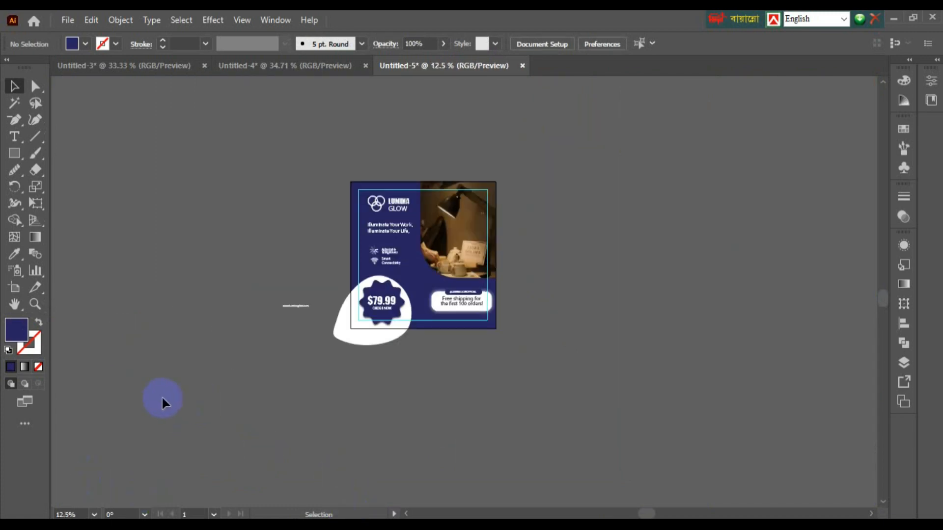
left_click_drag(162, 398, 402, 388)
key("ctrl+plus")
key("ctrl+plus")
key("ctrl+plus")
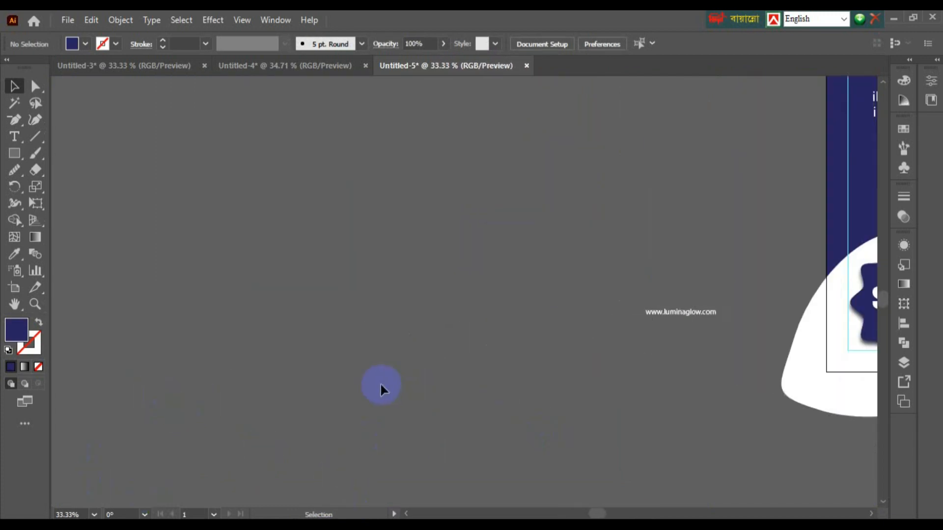
left_click_drag(841, 297, 458, 375)
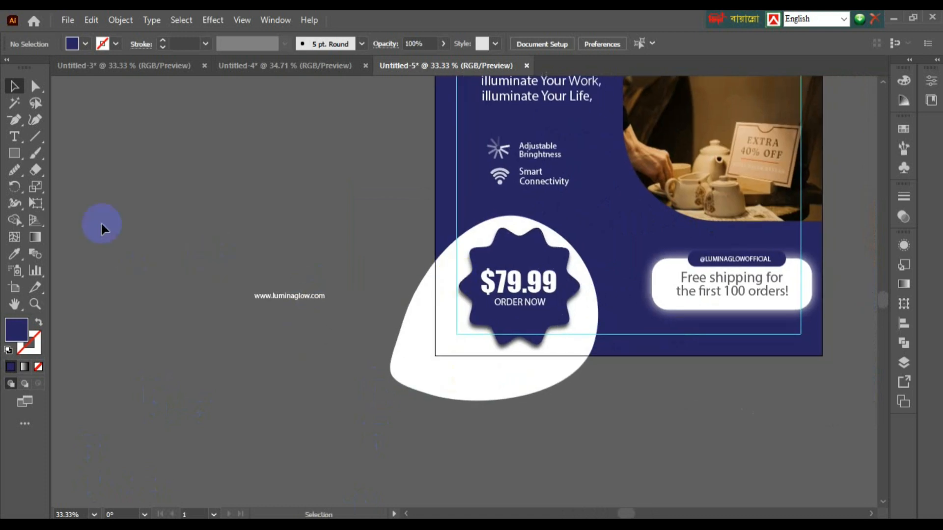
left_click_drag(305, 295, 731, 330)
left_click(711, 382)
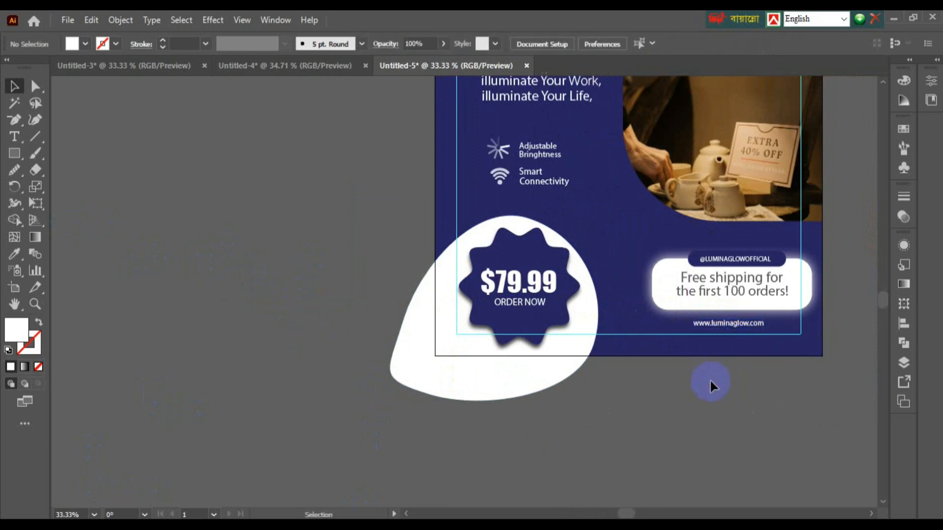
key("ctrl+plus")
key("ctrl+plus")
left_click_drag(794, 354, 519, 331)
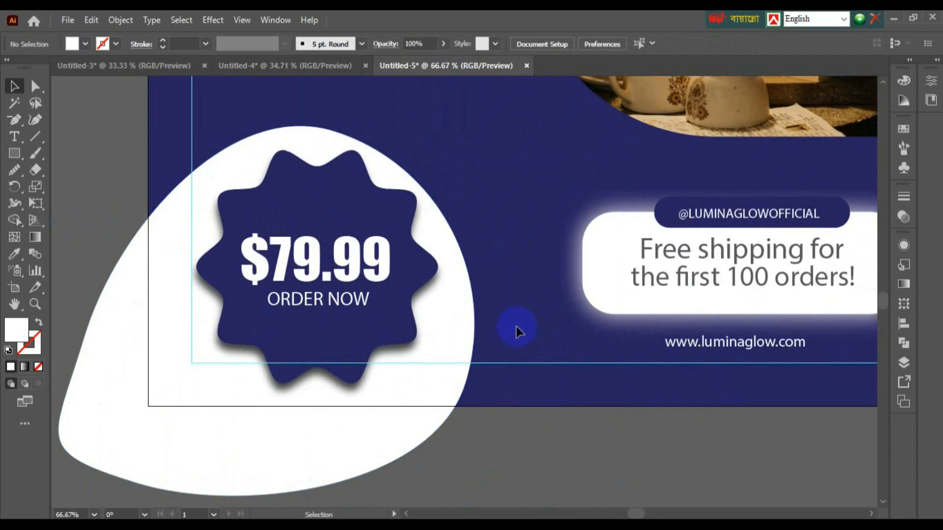
left_click_drag(430, 297, 452, 296)
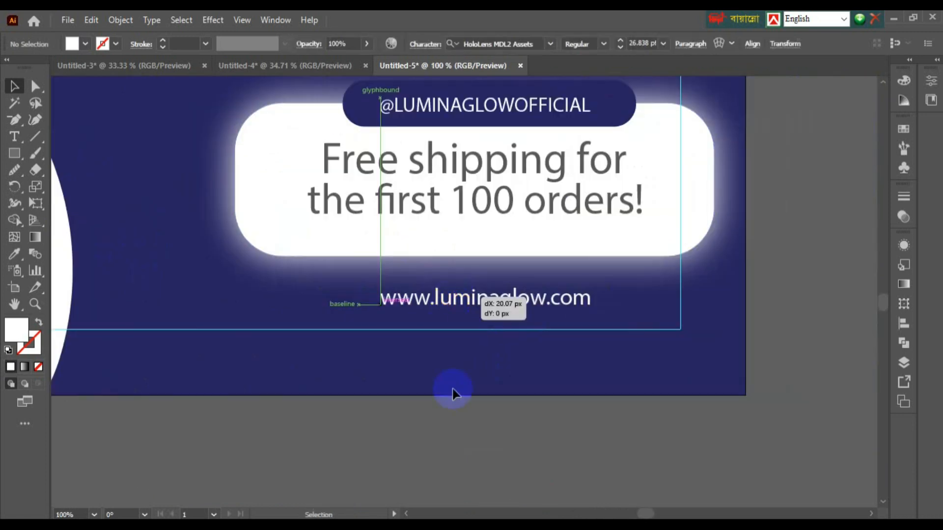
left_click(452, 403)
key("ctrl+minus")
key("ctrl+minus")
key("ctrl+minus")
key("ctrl+minus")
key("ctrl+minus")
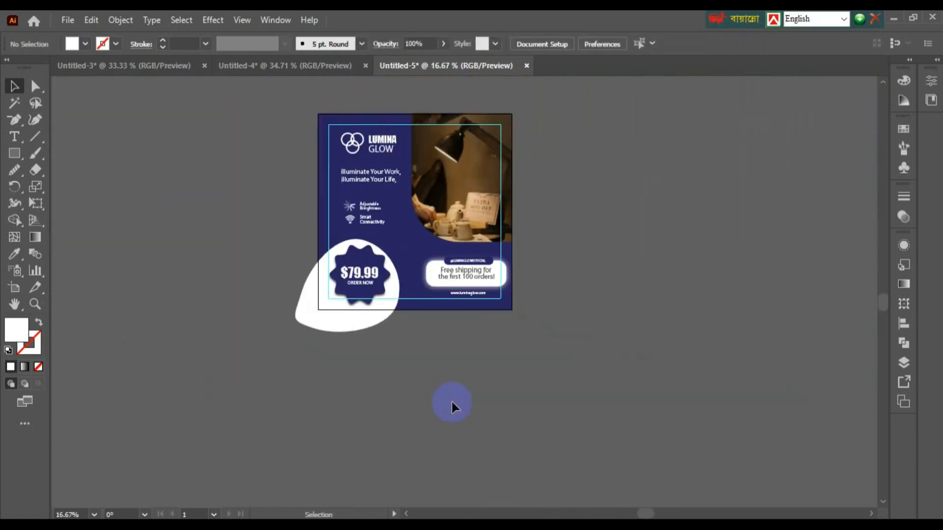
key("ctrl+plus")
key("ctrl+plus")
key("ctrl+plus")
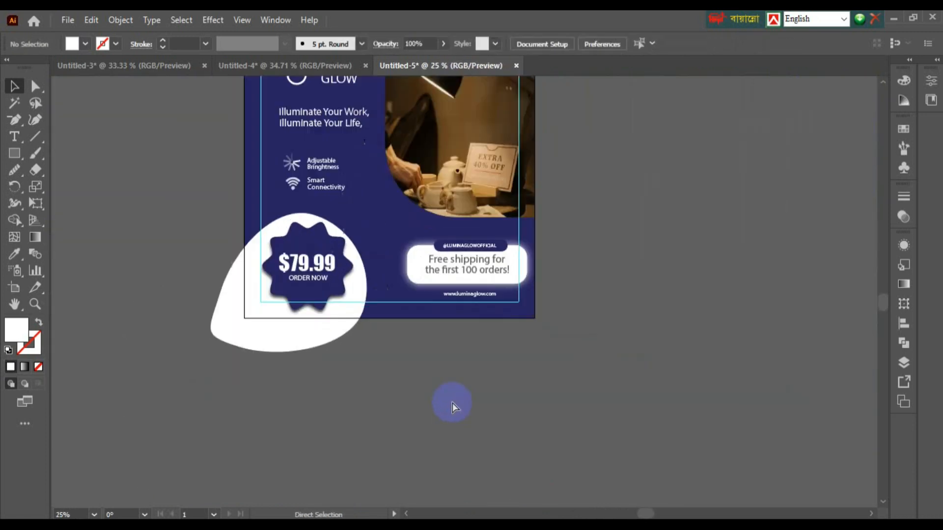
left_click_drag(316, 226, 351, 471)
key("ctrl+minus")
key("ctrl+minus")
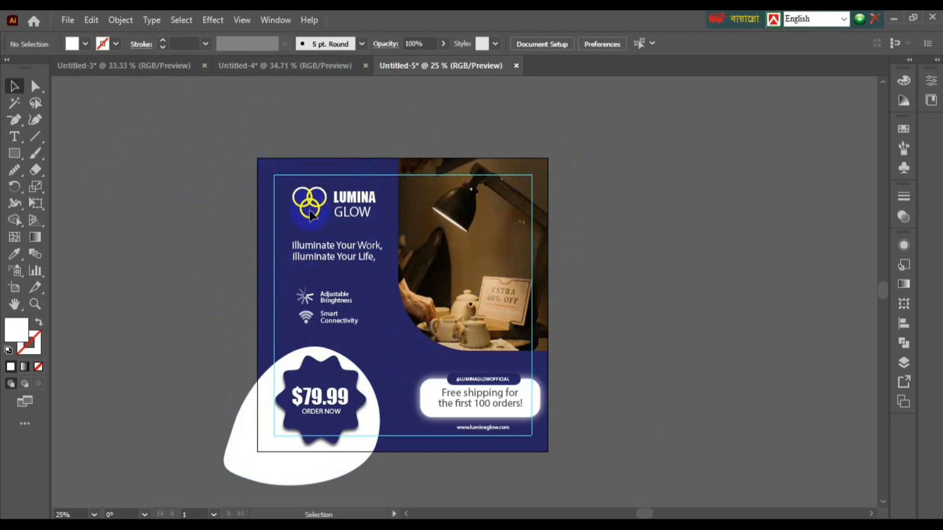
key("m")
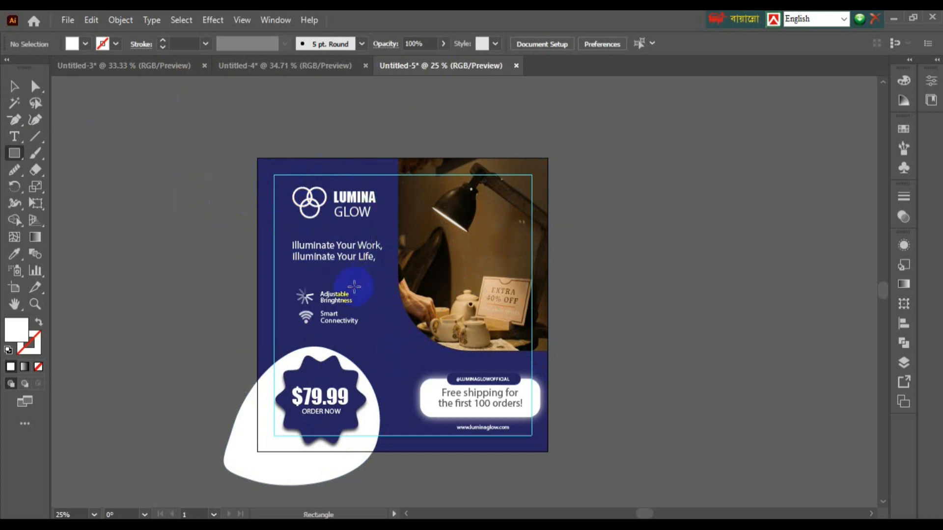
Step: Create a white 1080 × 1080 px square with the Rectangle tool
left_click(382, 284)
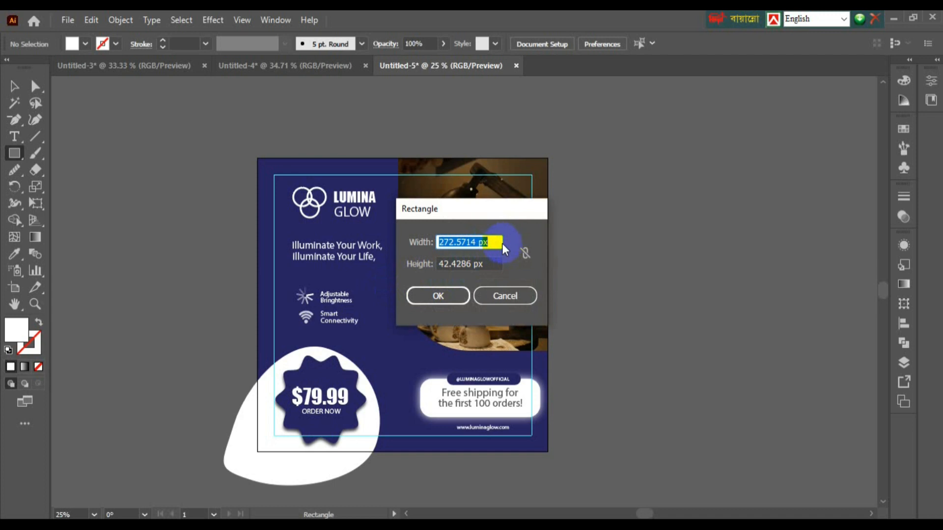
type("108")
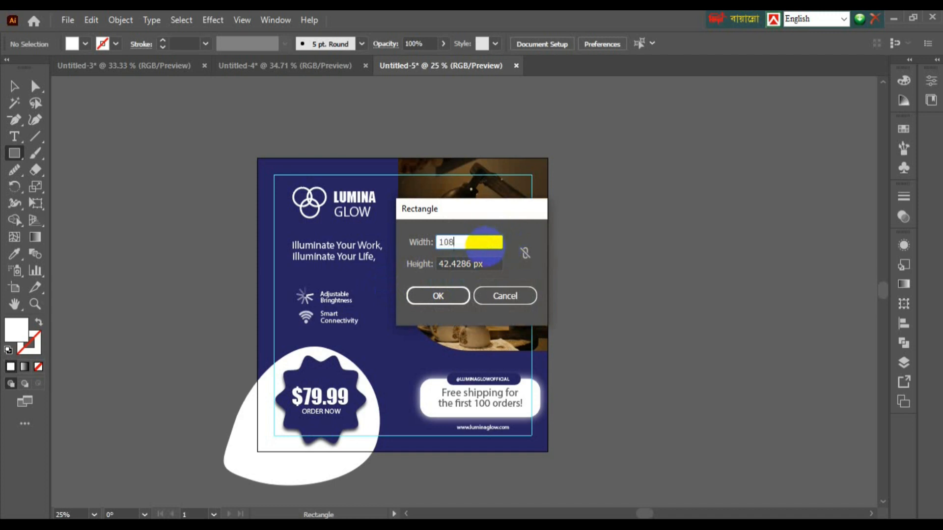
type("0")
key("Tab")
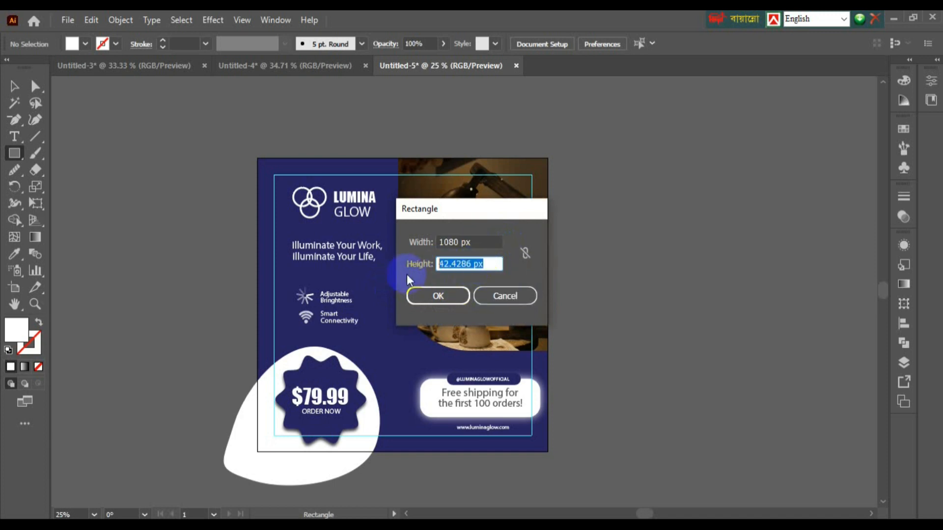
type("1080")
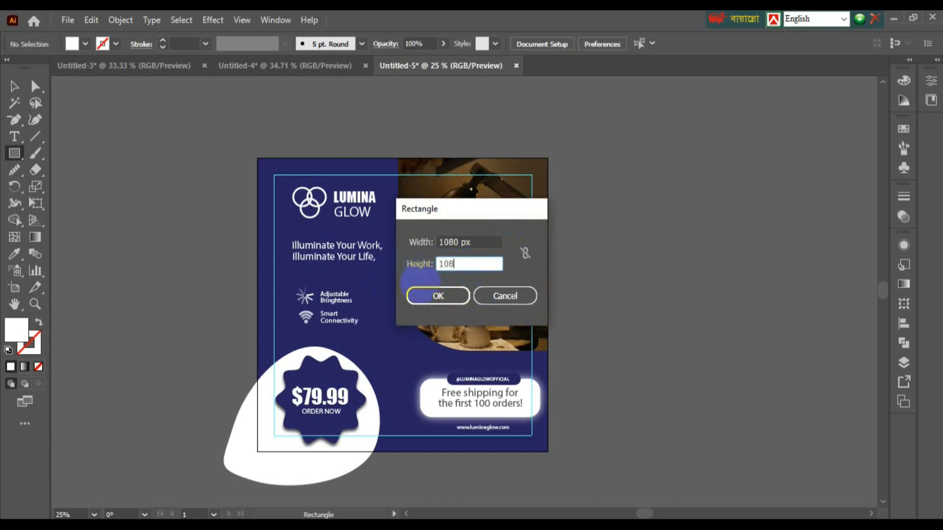
left_click(444, 294)
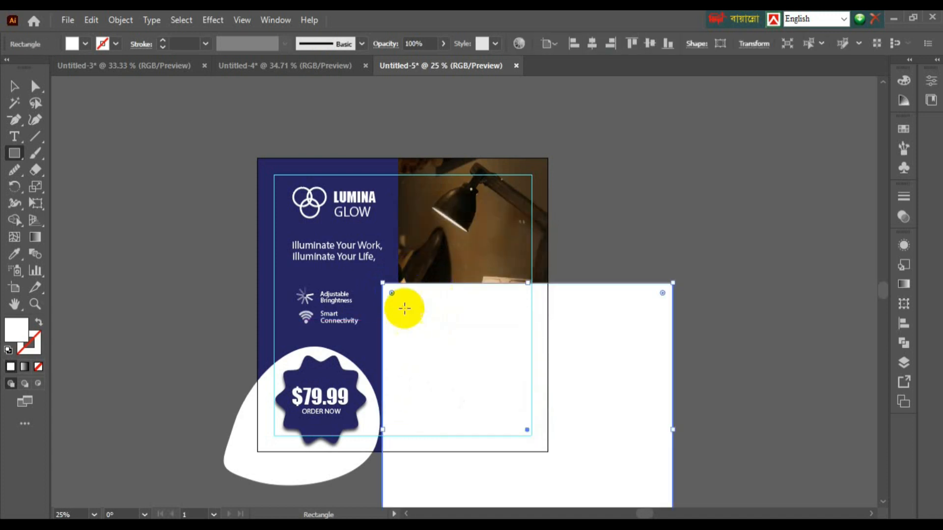
Step: Align the square horizontally and vertically to the artboard, then marquee-select all objects
left_click(573, 43)
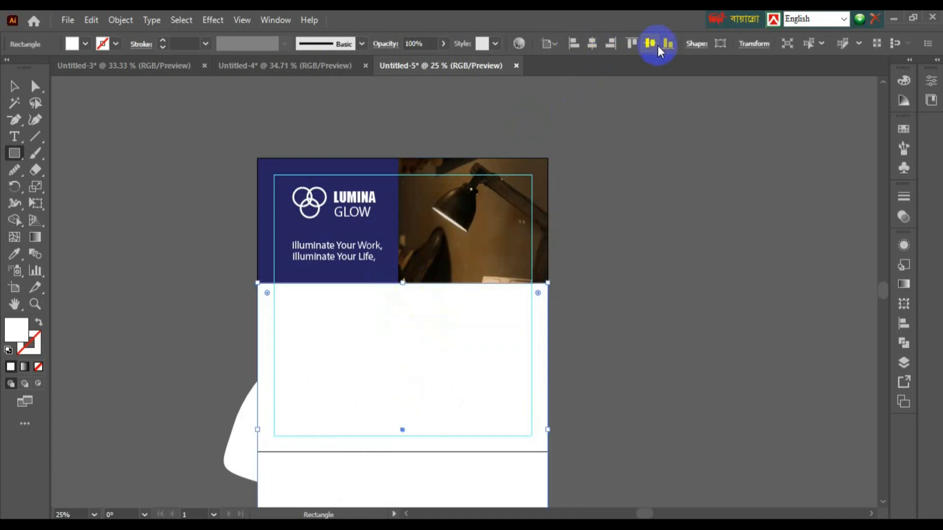
left_click(631, 43)
left_click(14, 86)
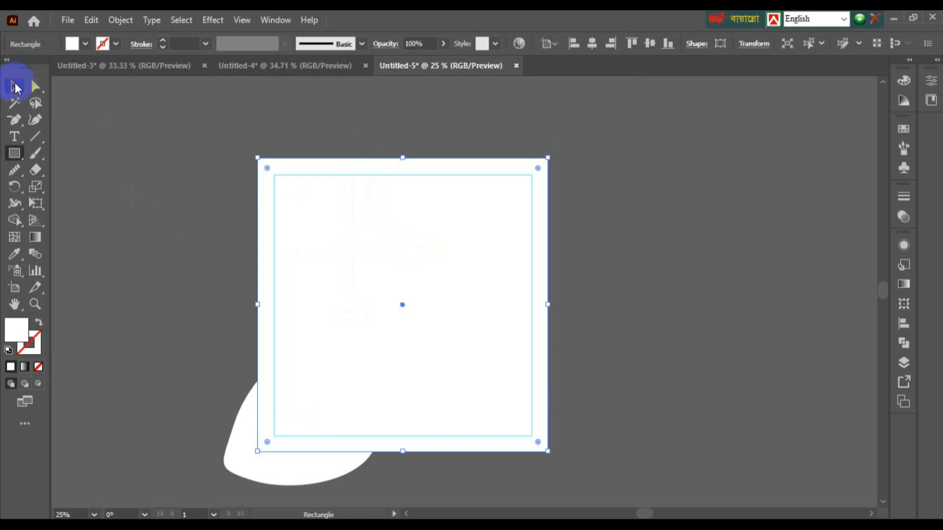
left_click_drag(213, 122, 564, 471)
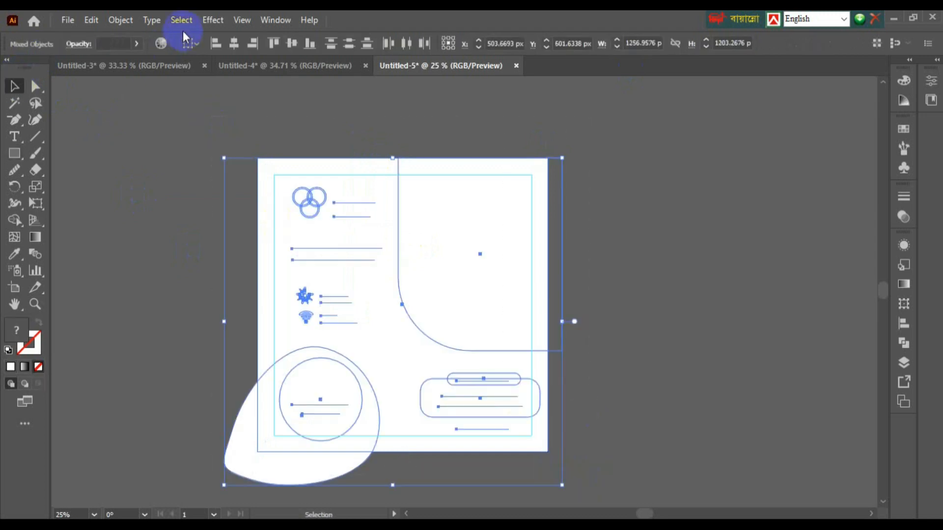
Step: Unlock all locked artwork with Object > Unlock All
left_click(115, 21)
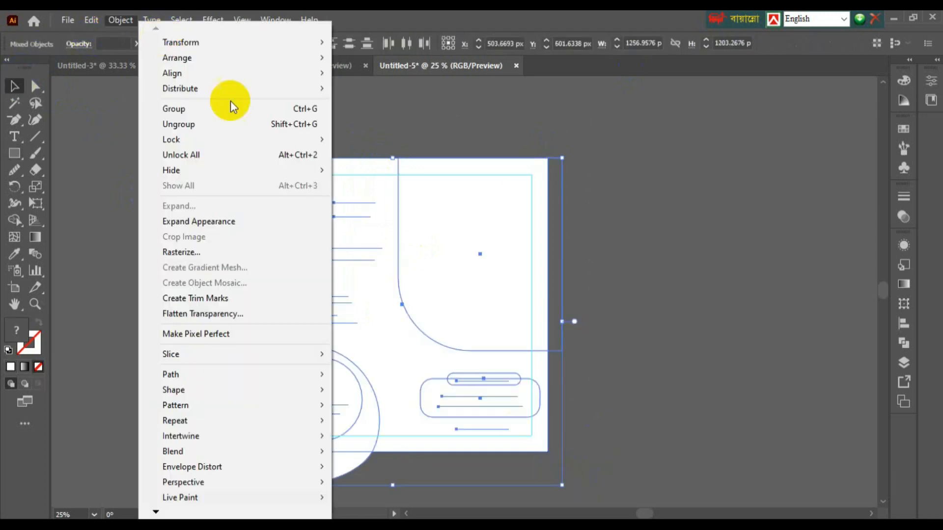
left_click(206, 162)
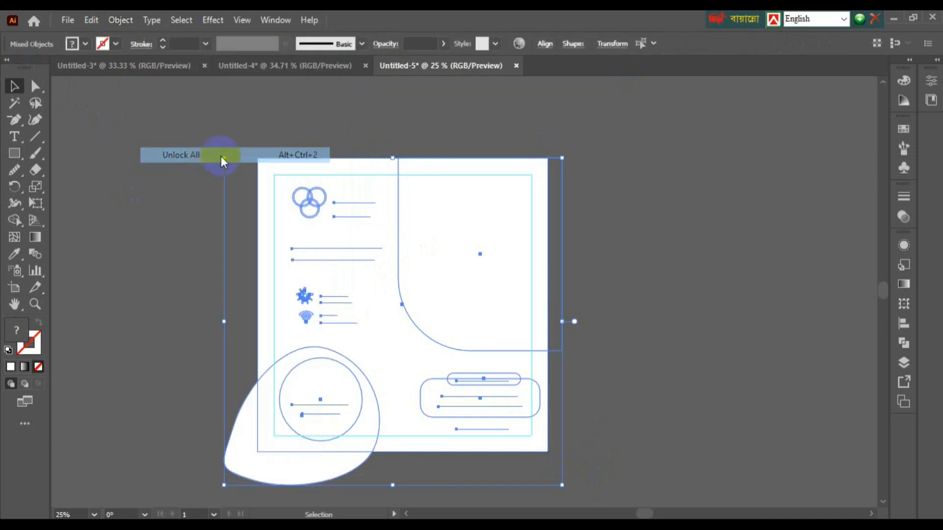
left_click(147, 166)
left_click(149, 165)
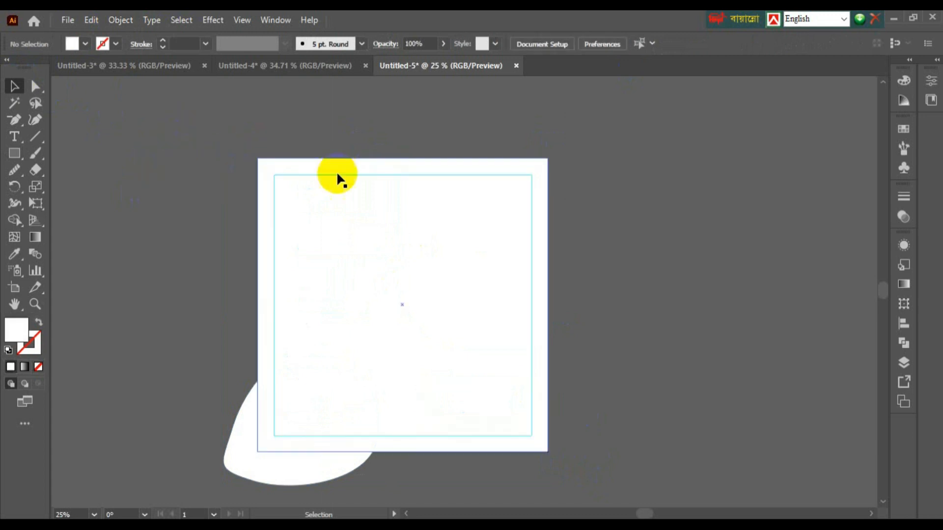
left_click(326, 217)
left_click(191, 125)
Step: Select all artwork and make a clipping mask from the top white square
key("ctrl+a")
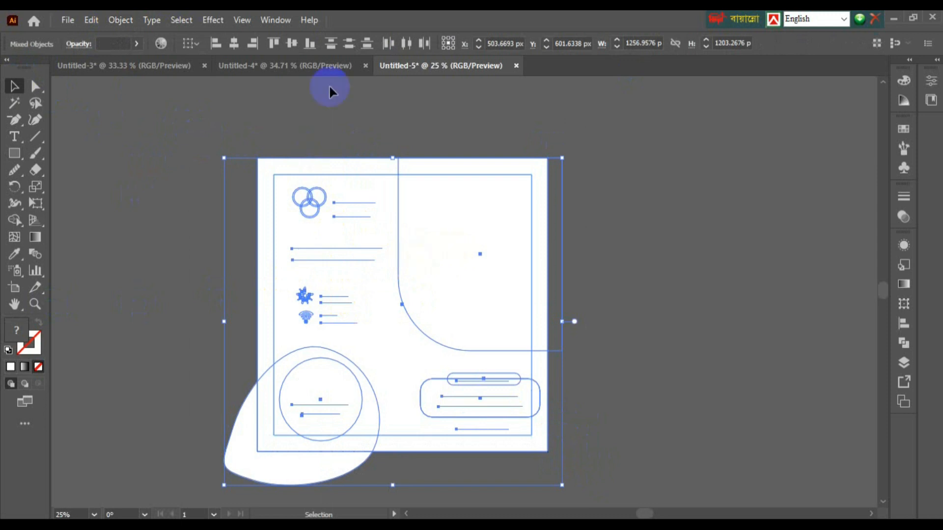
right_click(365, 225)
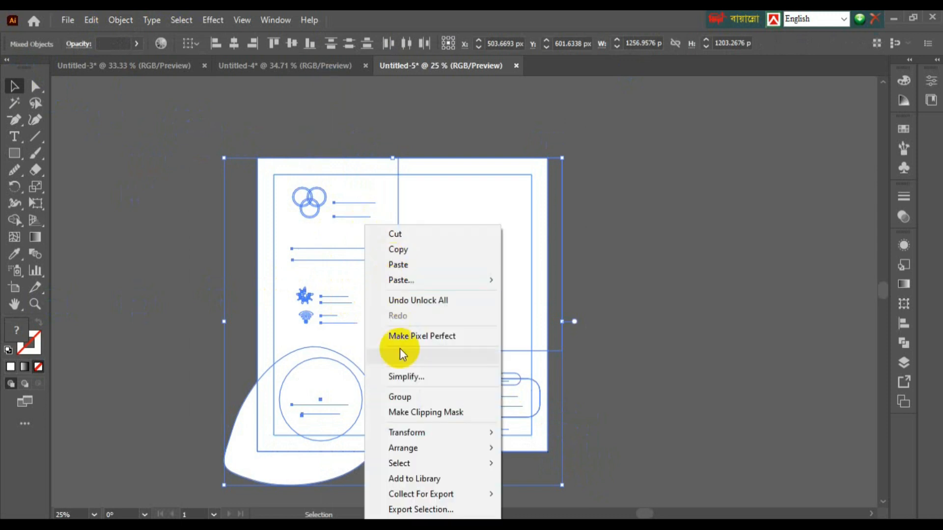
left_click(406, 415)
left_click(181, 330)
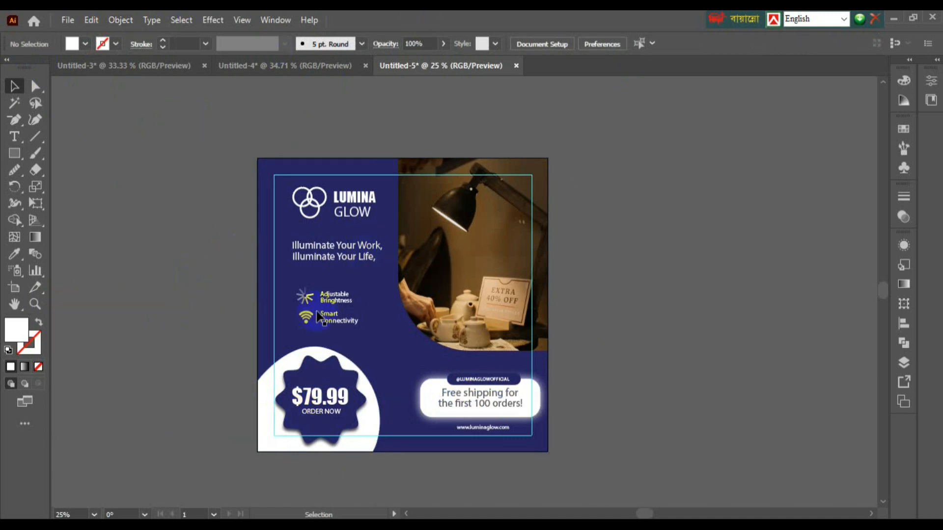
key("ctrl+equal")
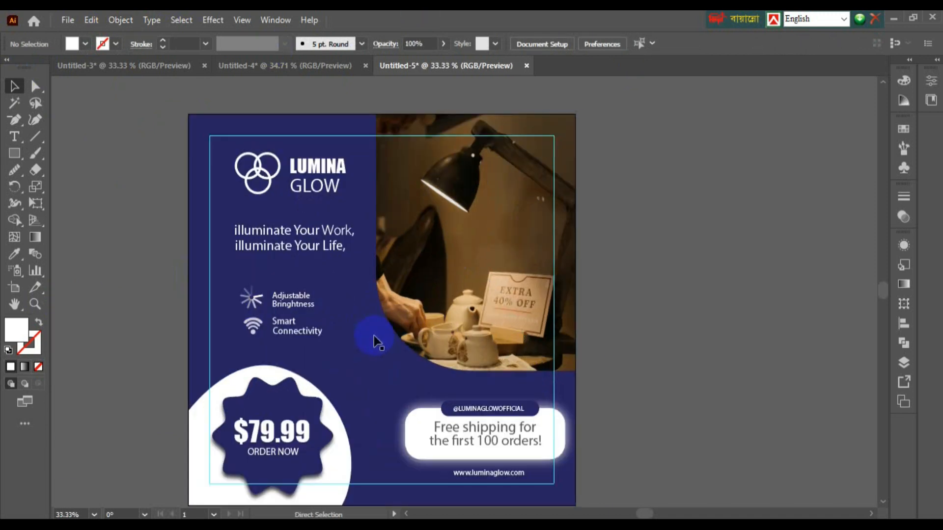
scroll(361, 334, "down", 2)
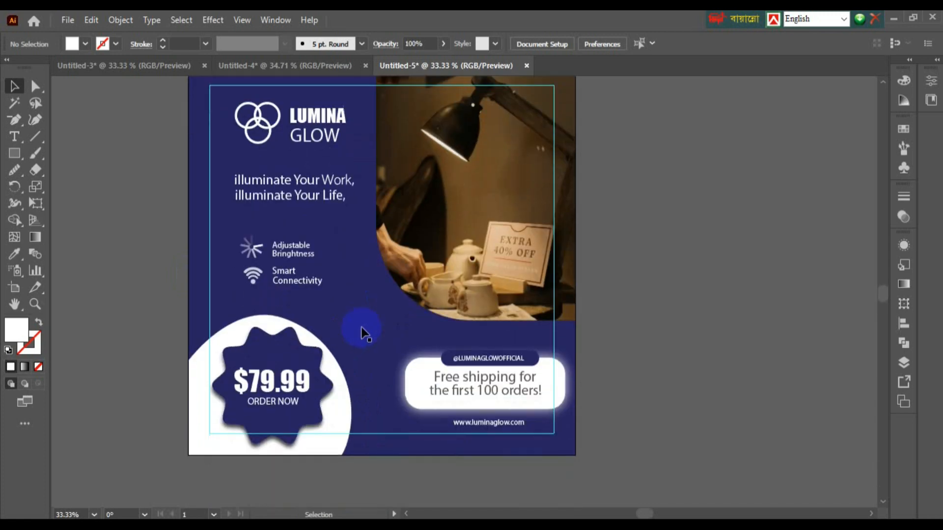
scroll(331, 370, "up", 1)
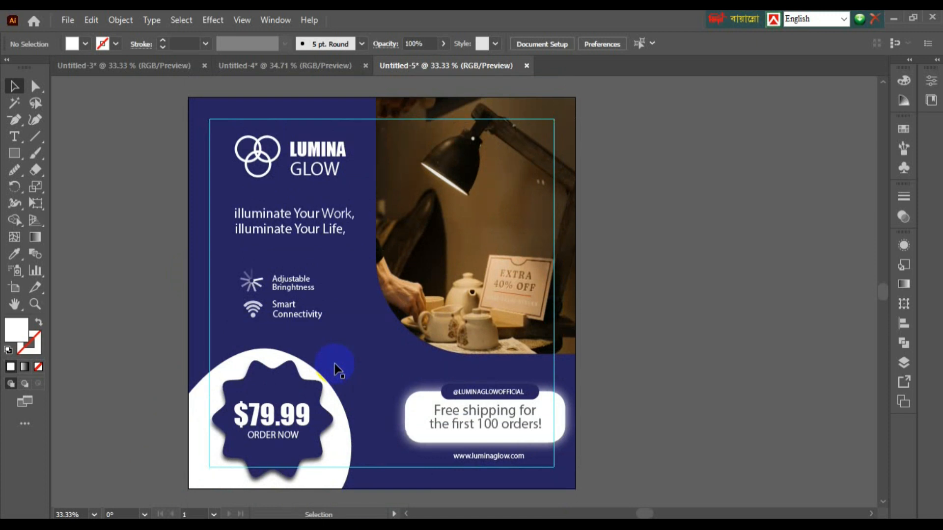
key("ctrl+minus")
key("ctrl+minus")
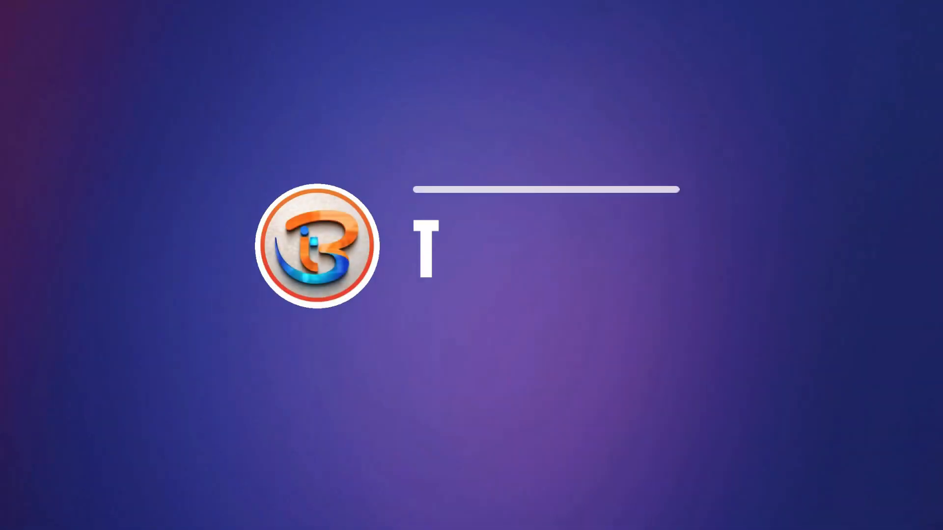